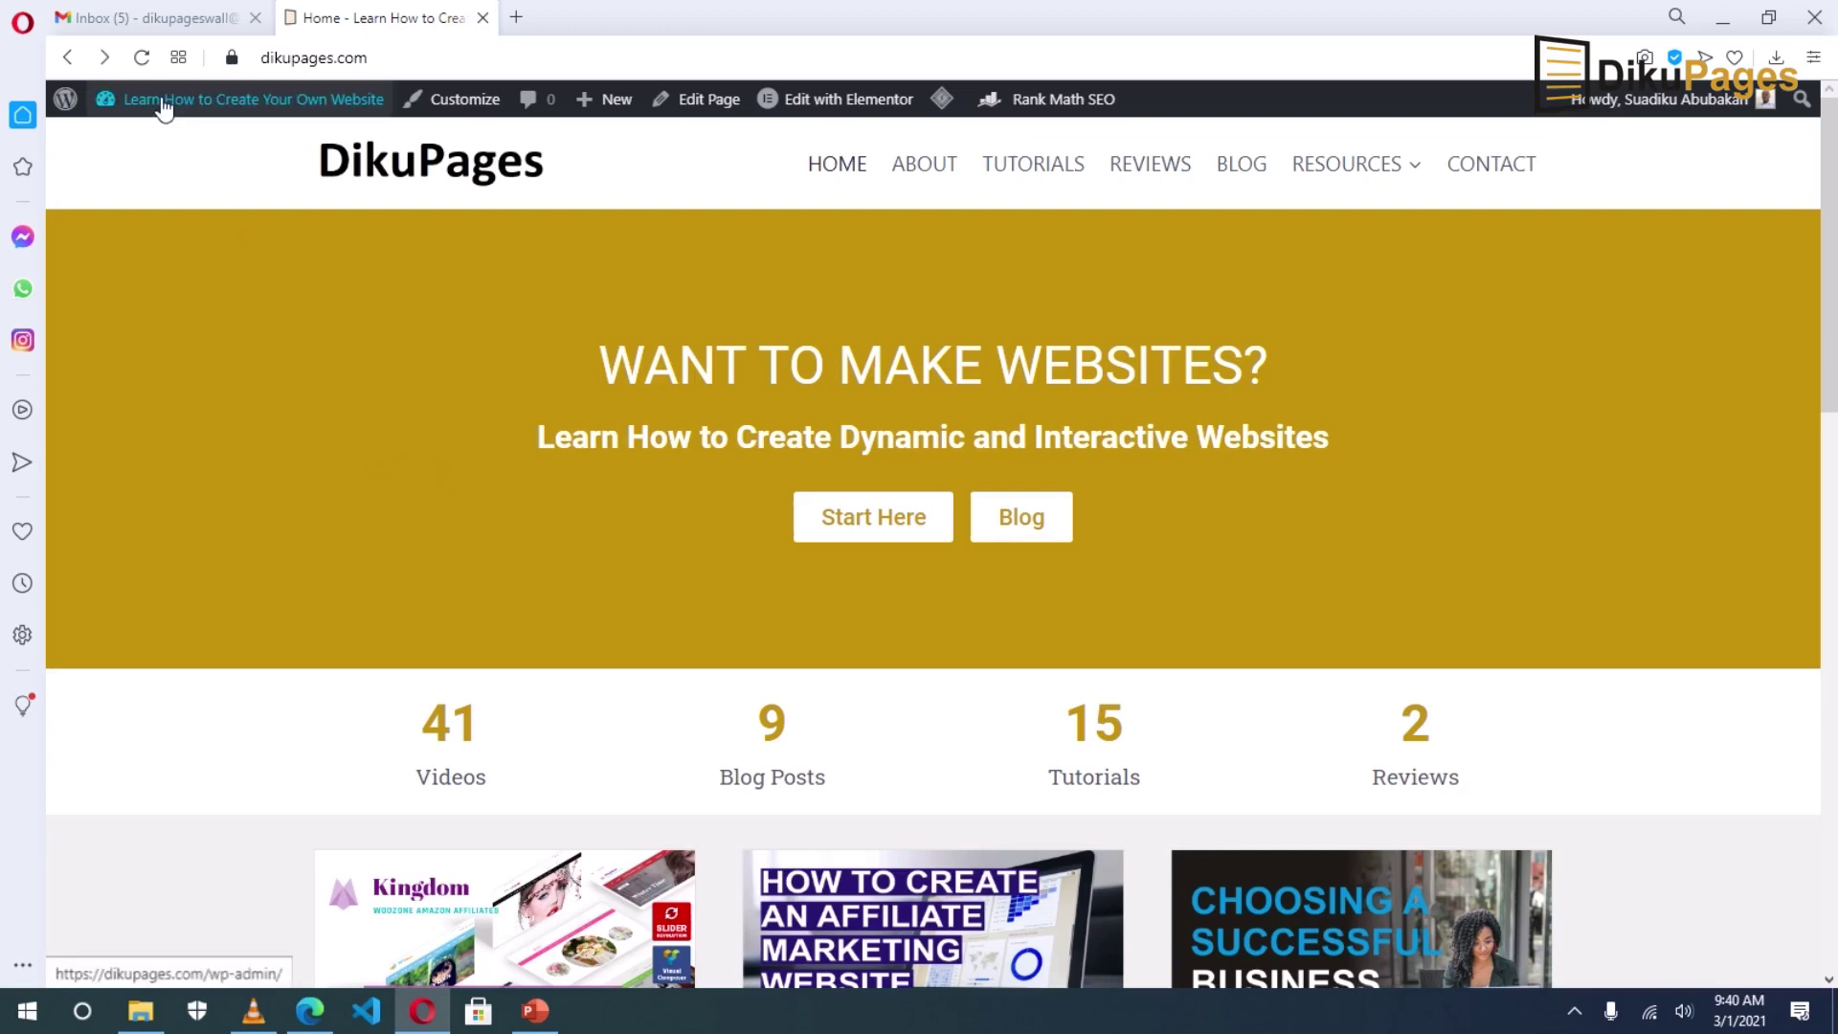
# Open the Add Plugins page in the site's WordPress admin dashboard
pyautogui.moveTo(164, 100)
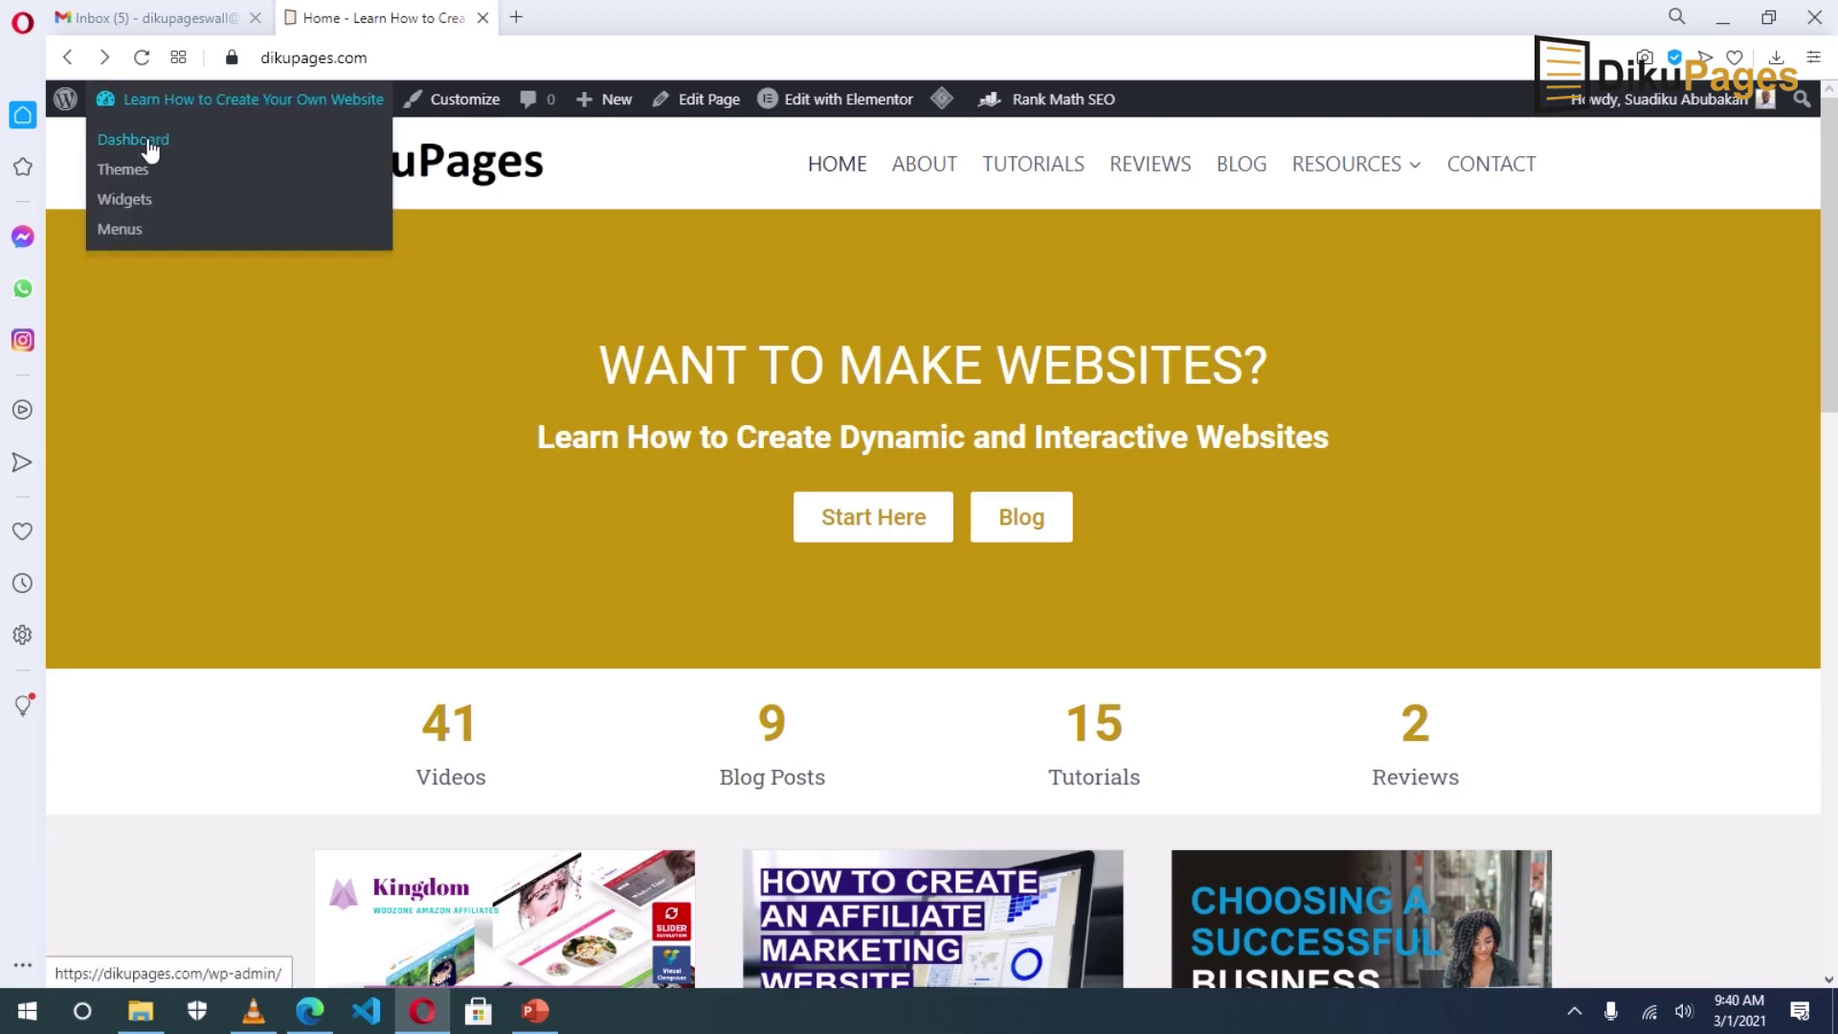
pyautogui.click(150, 144)
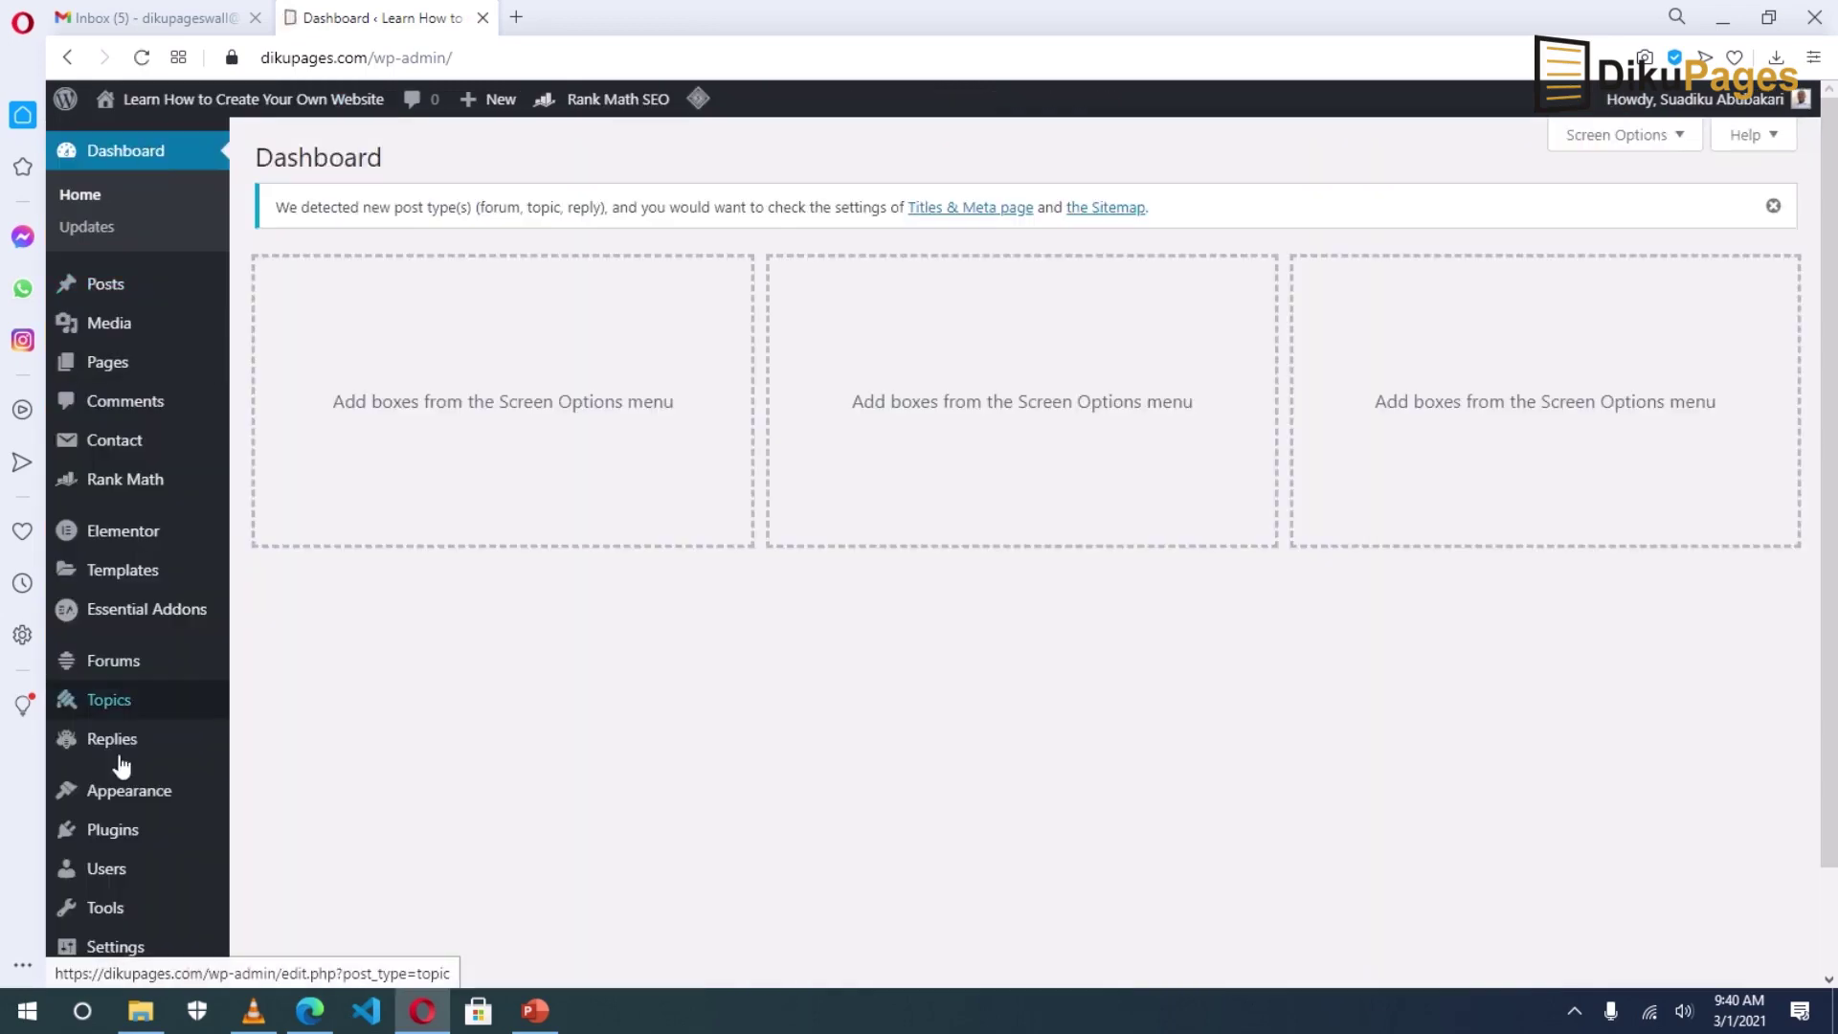
pyautogui.moveTo(122, 843)
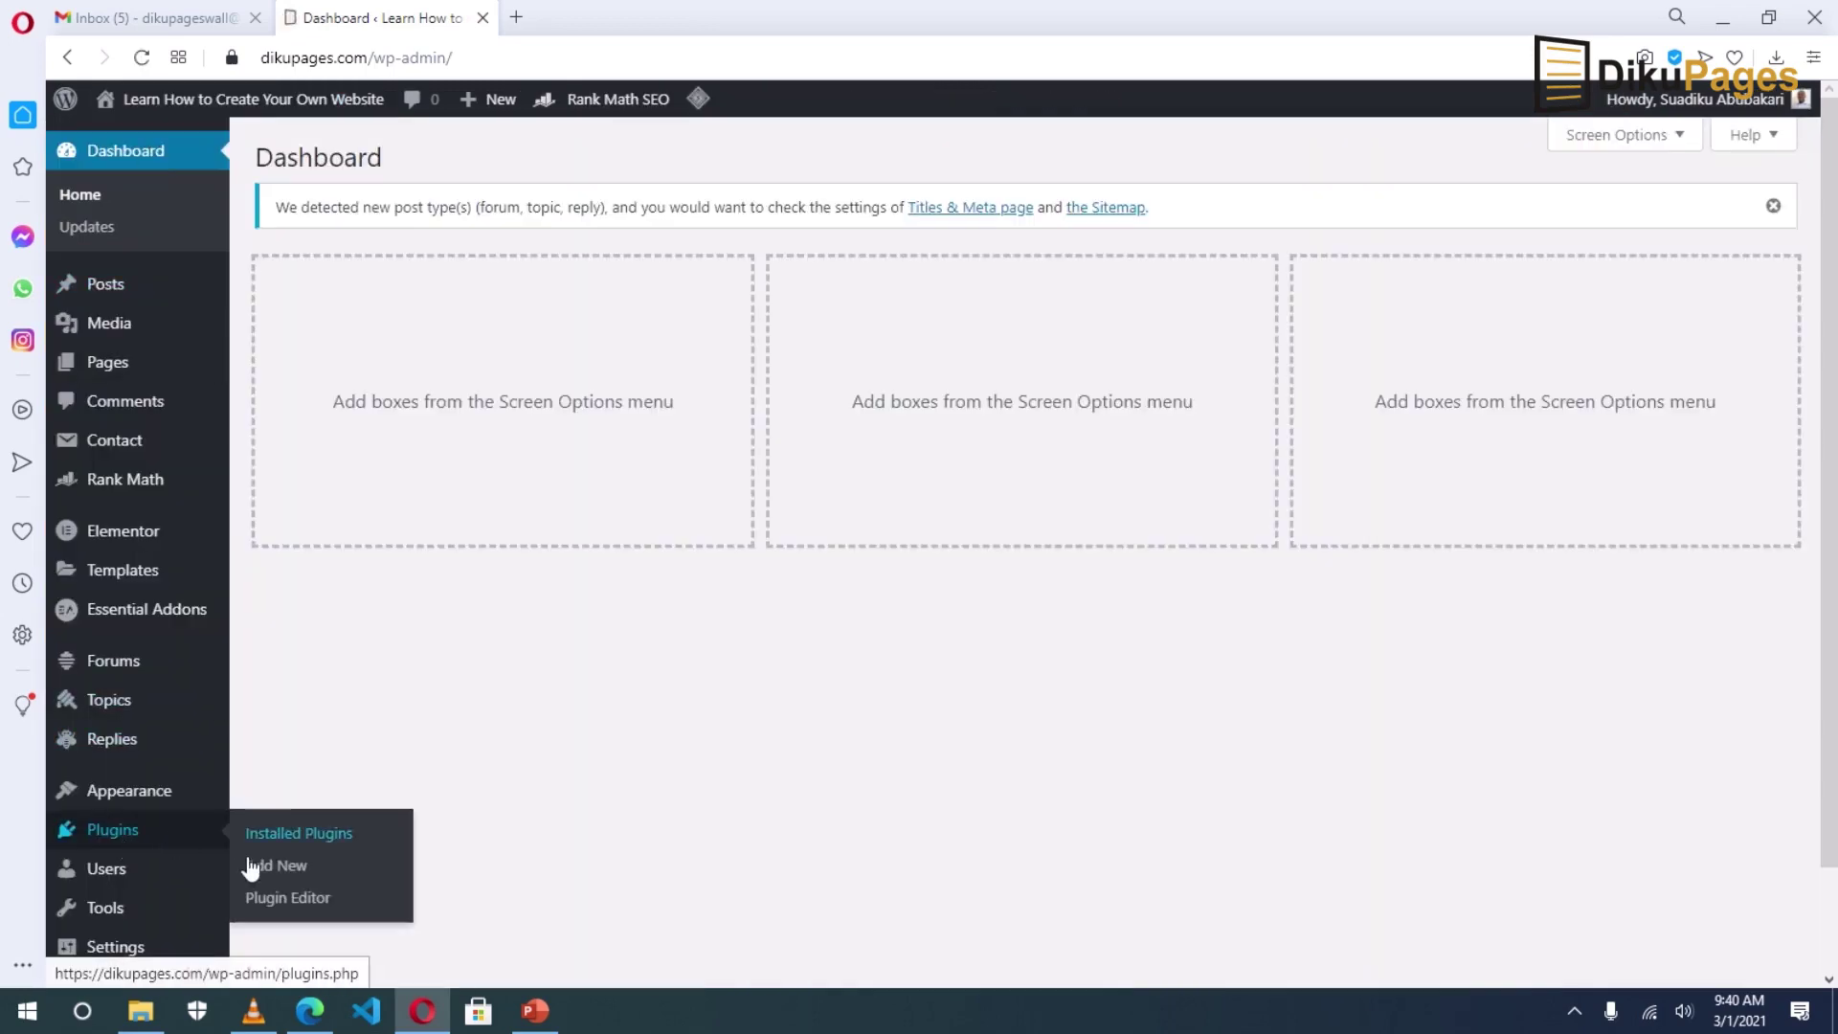
pyautogui.click(291, 866)
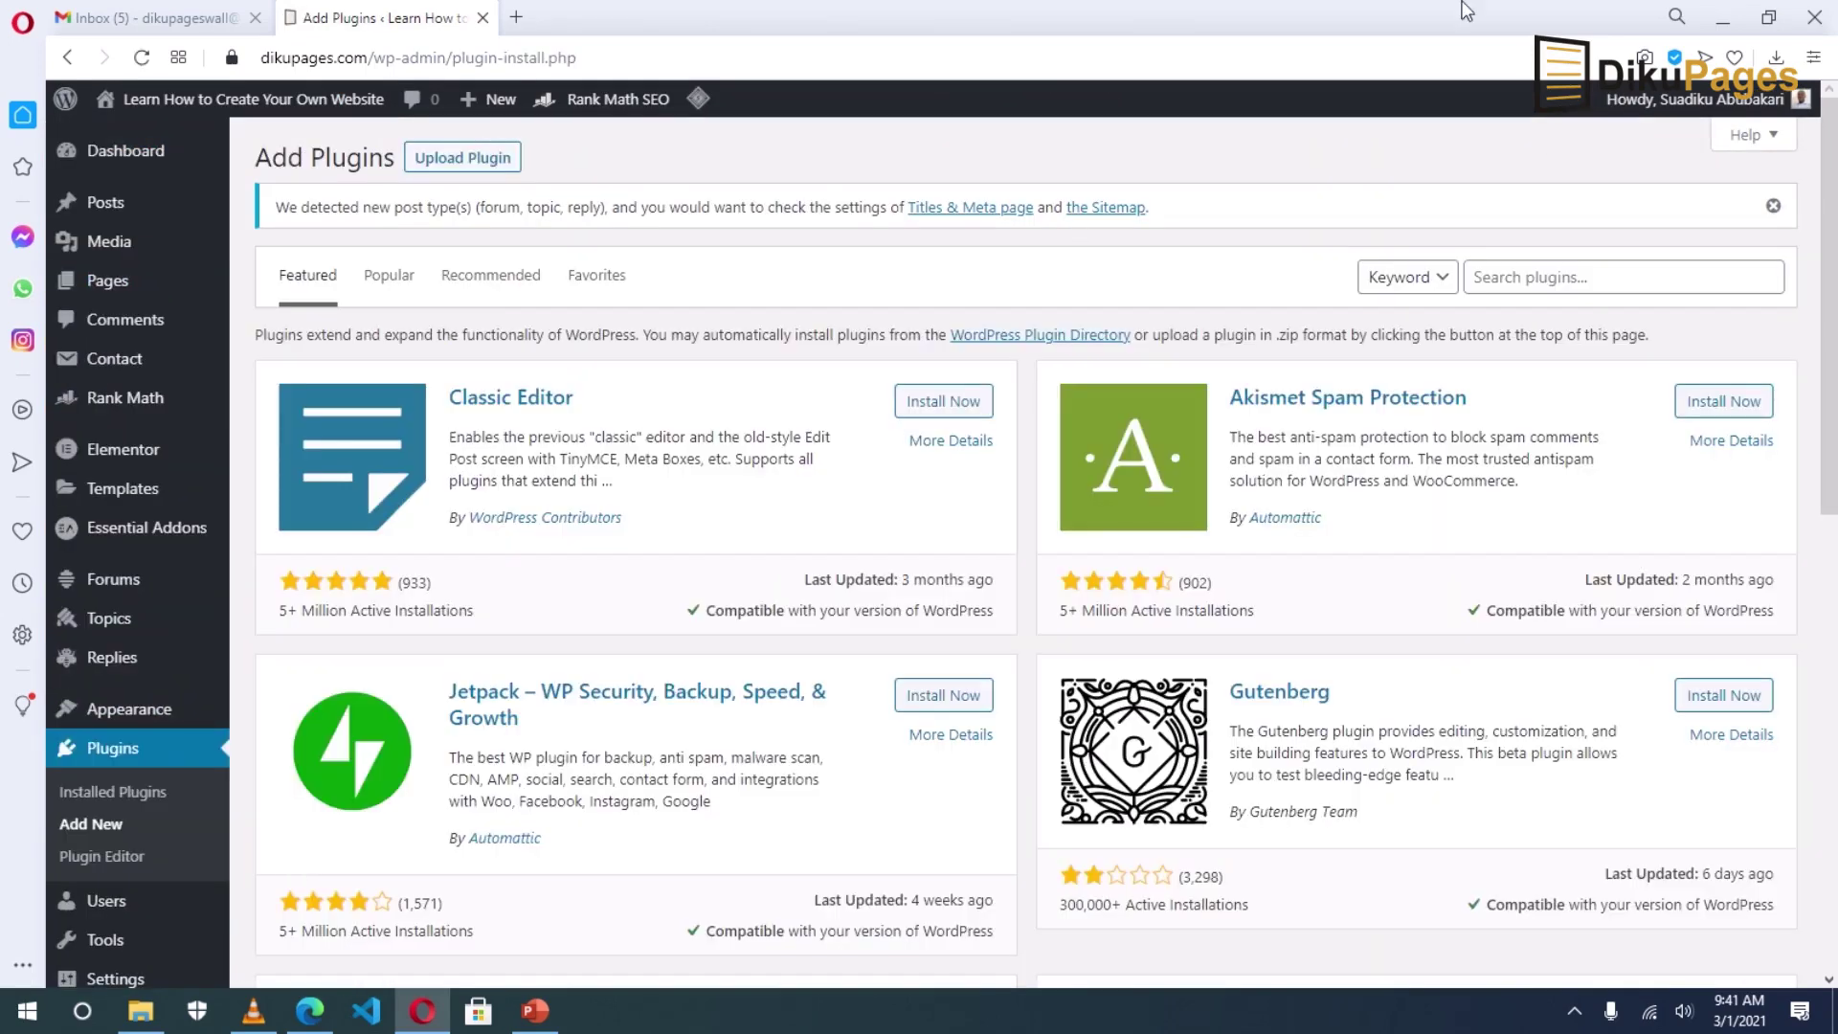
# Search for "onesignal" and install and activate the OneSignal – Web Push Notifications plugin
pyautogui.click(1539, 278)
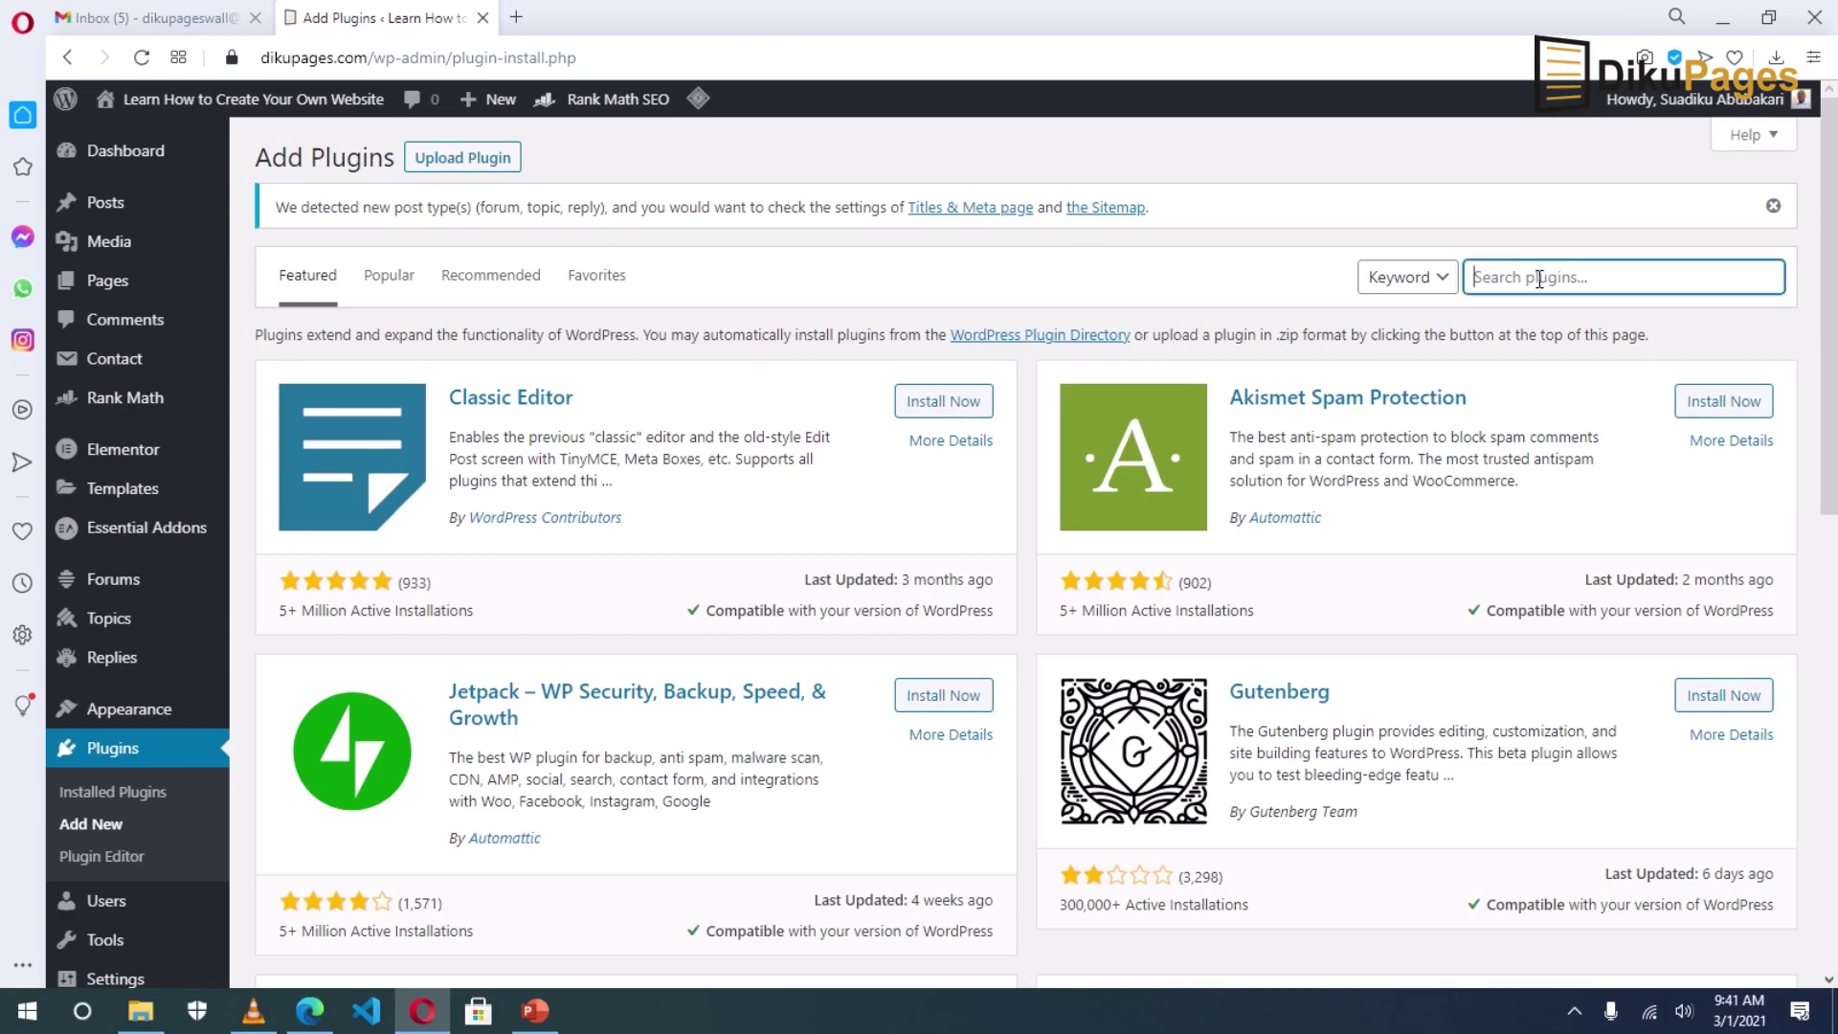
pyautogui.write('onesignal')
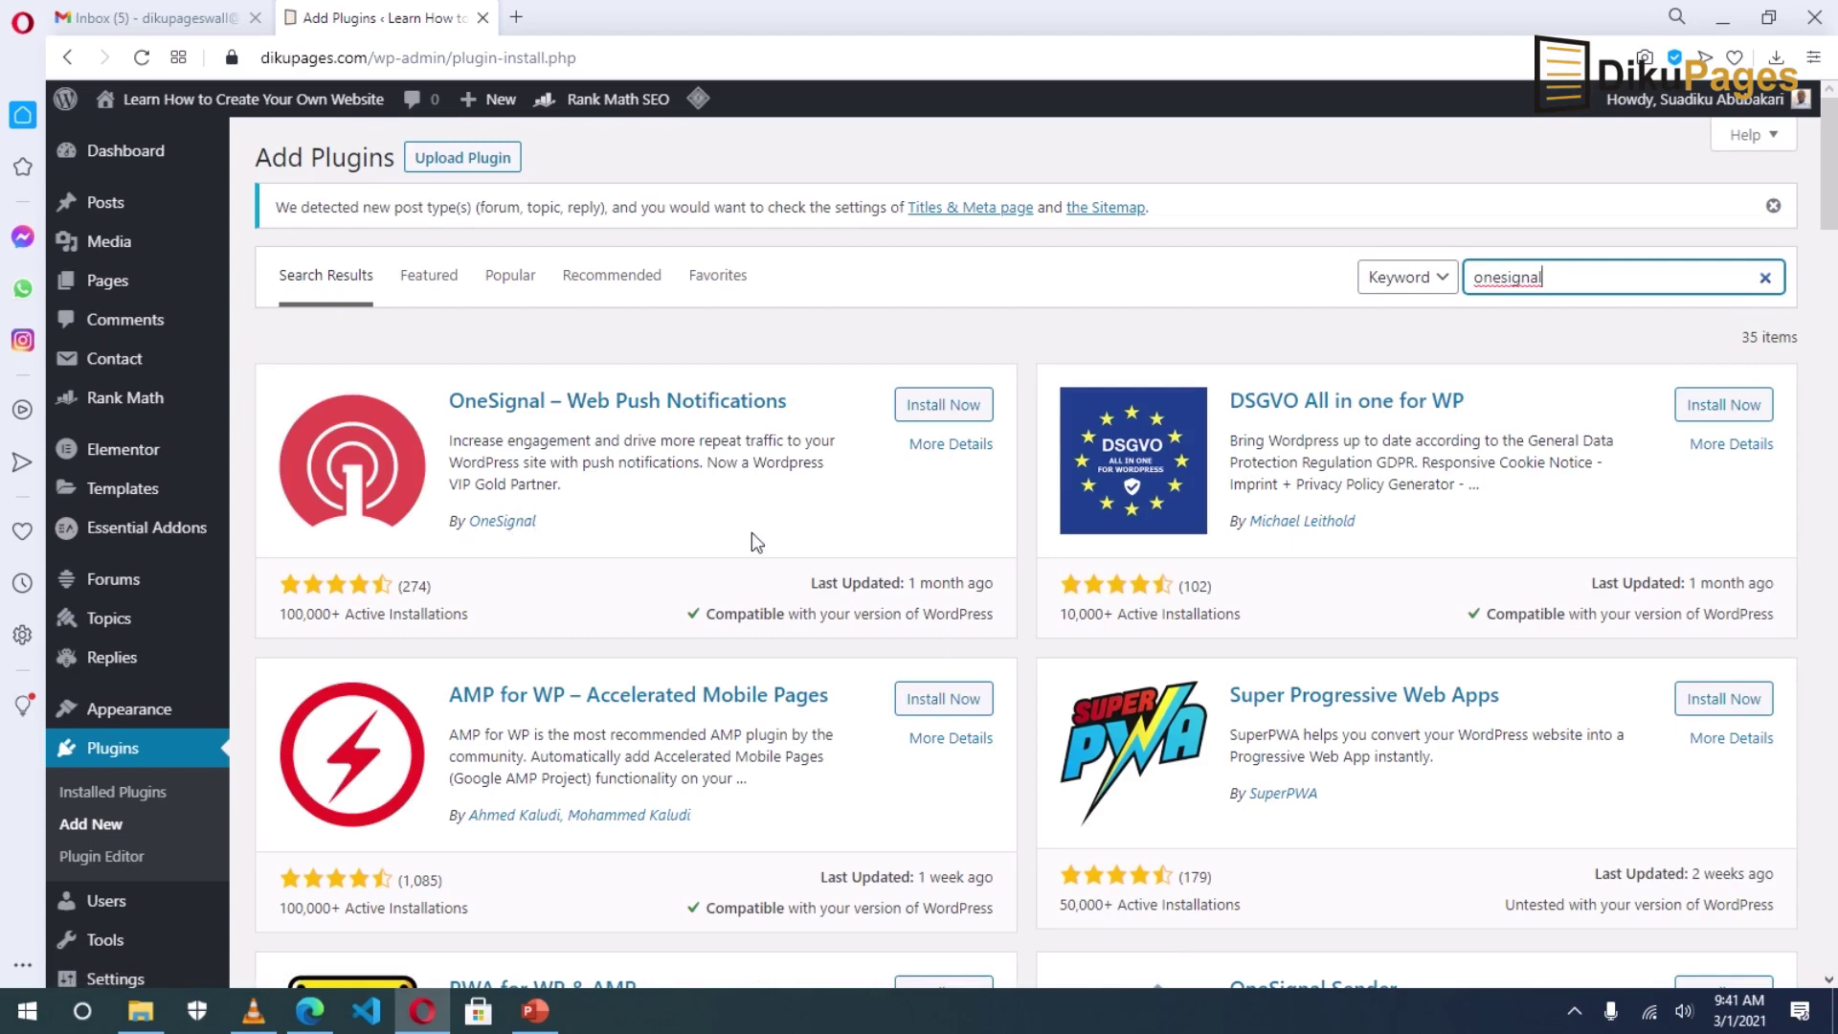
pyautogui.click(933, 407)
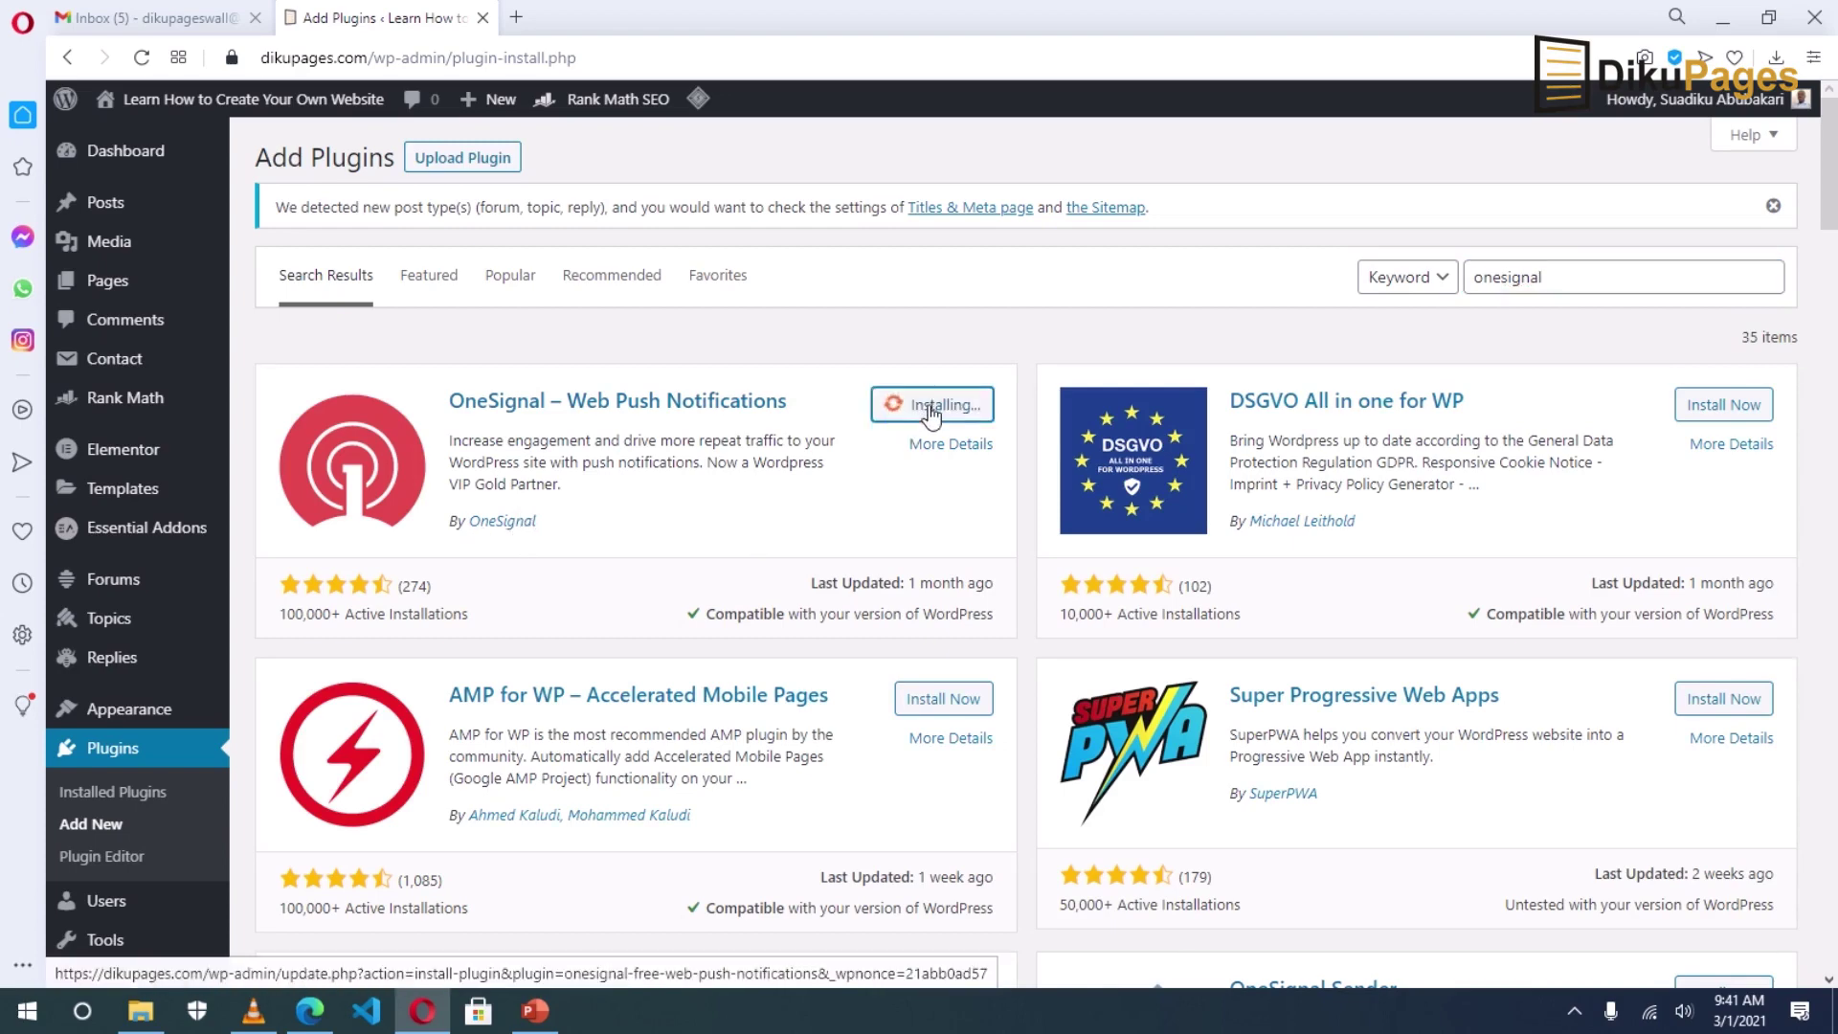
pyautogui.click(965, 409)
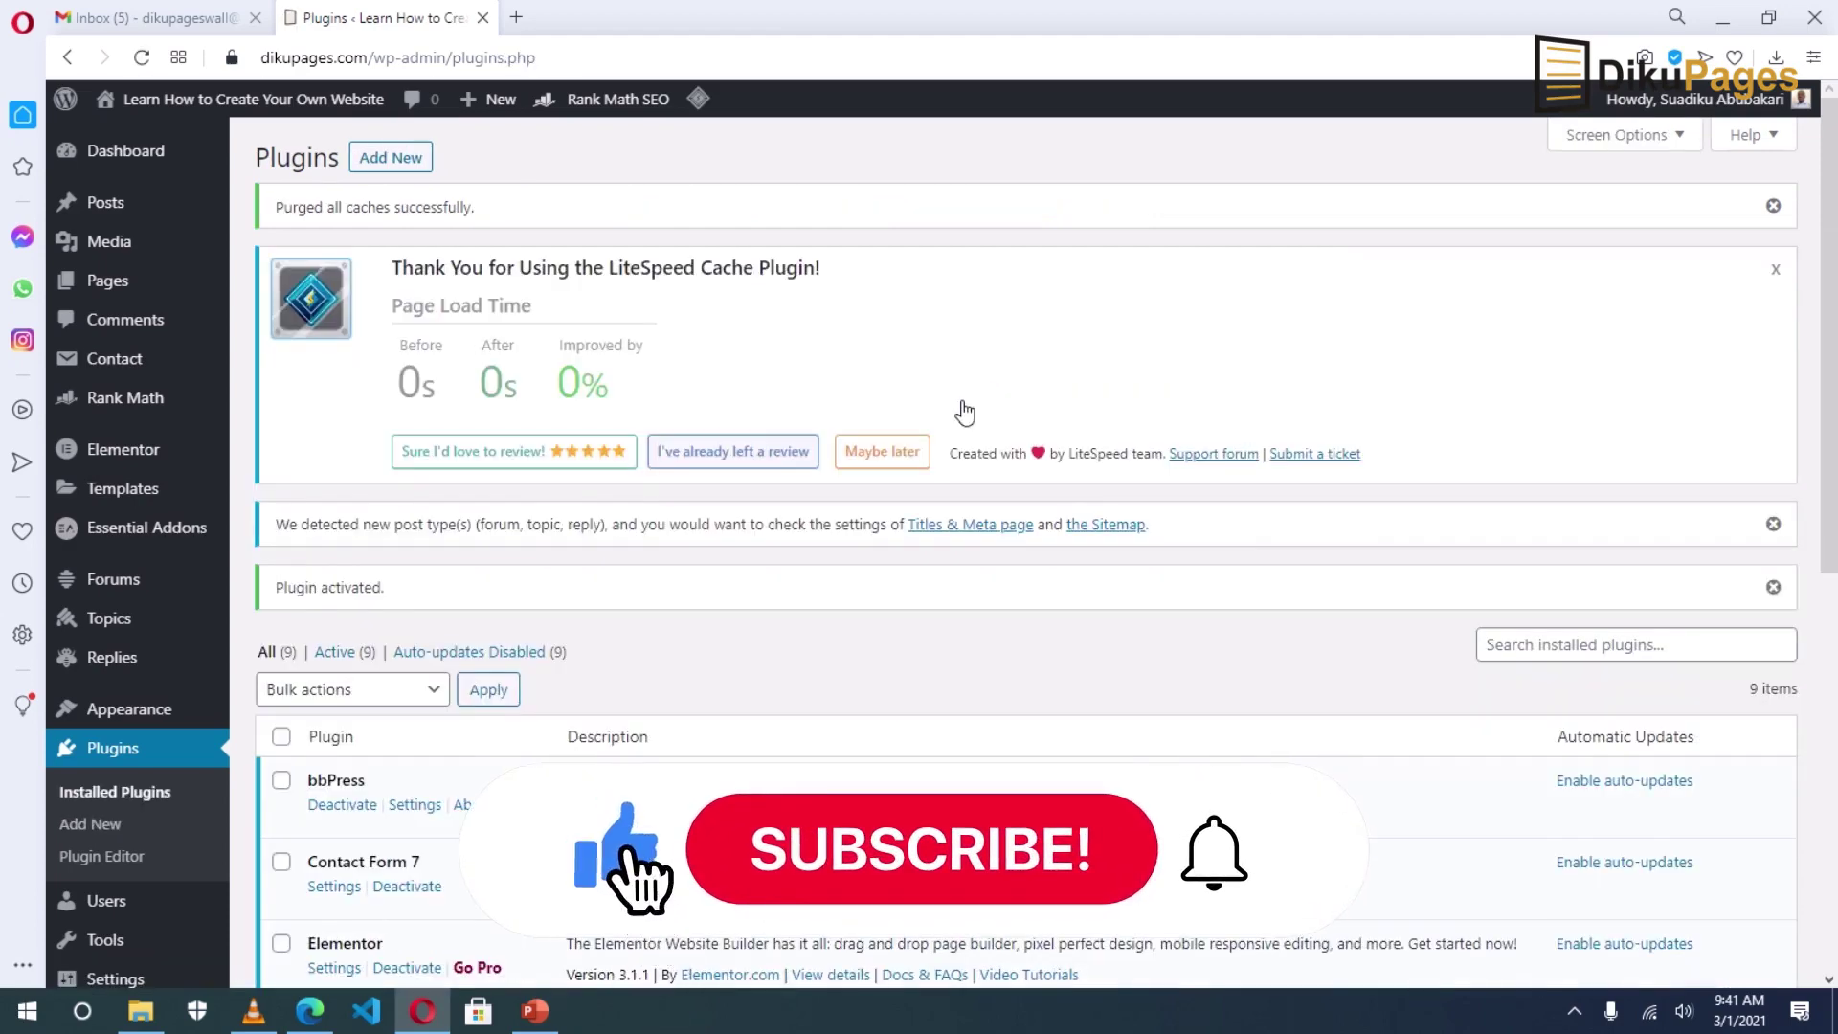
# Open the OneSignal Push plugin's settings page
pyautogui.scroll(-1, 904, 464)
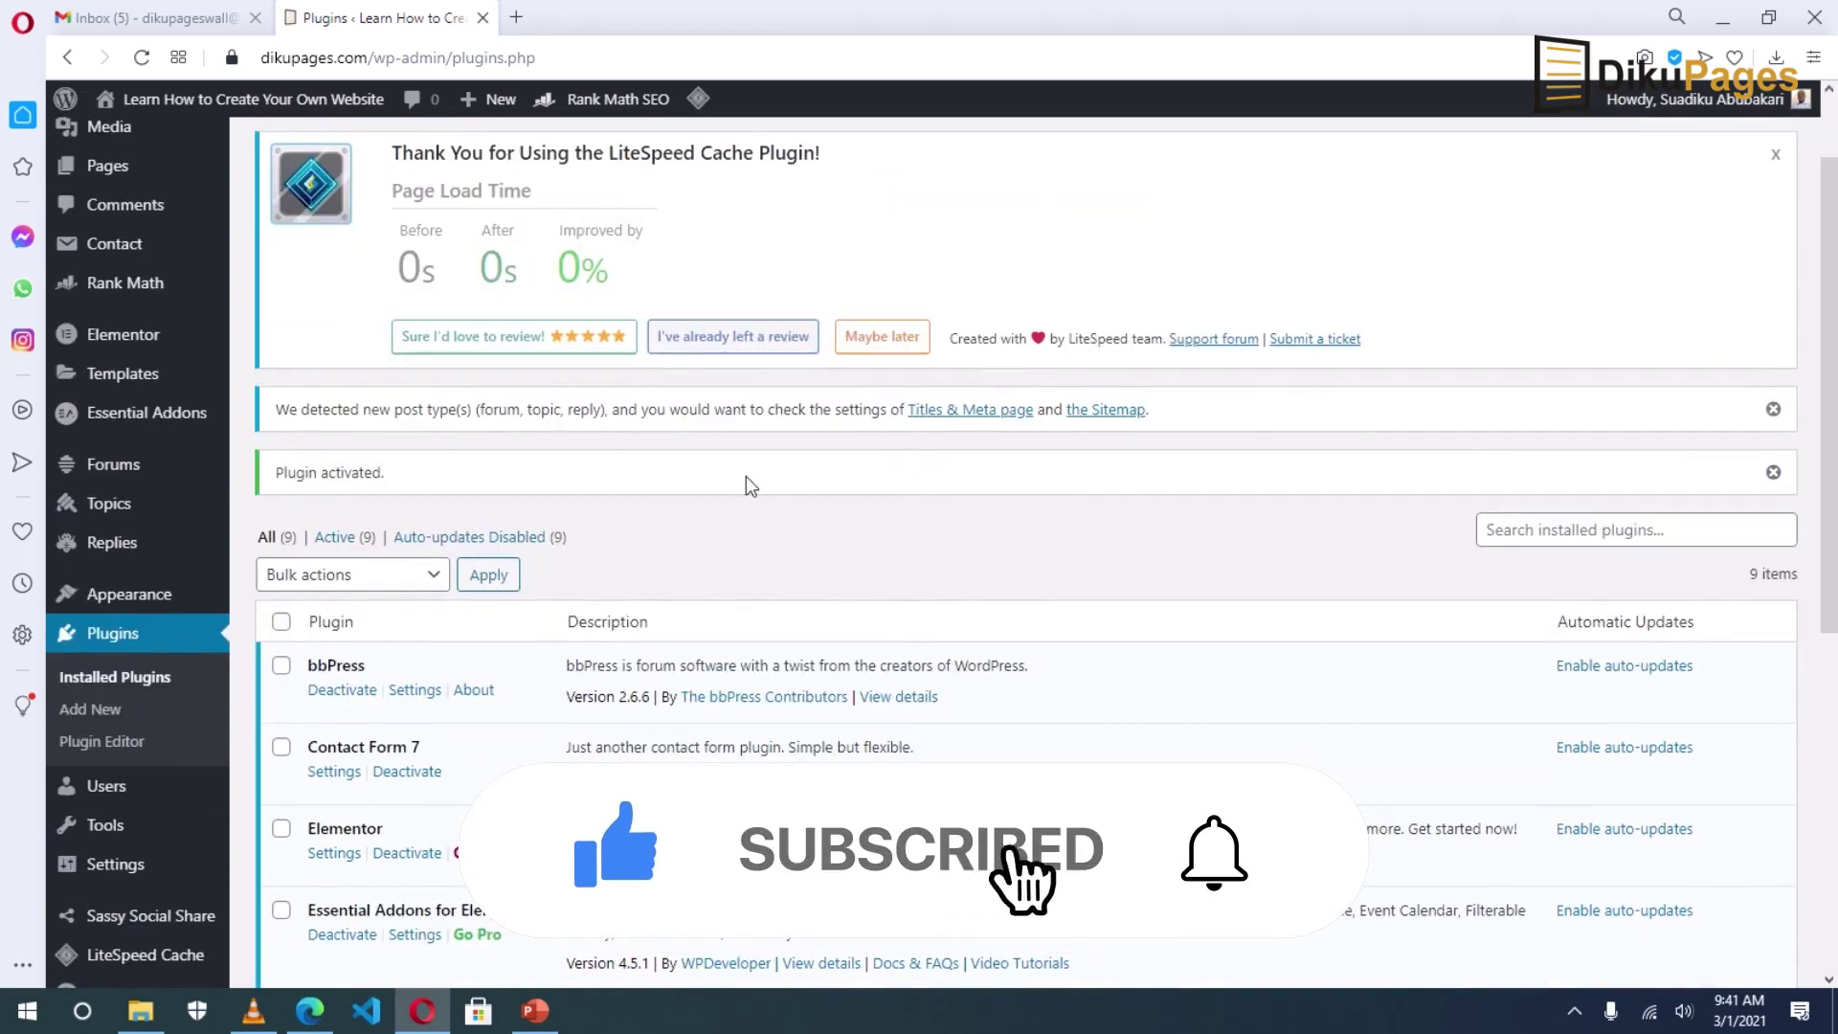
pyautogui.scroll(-5, 751, 486)
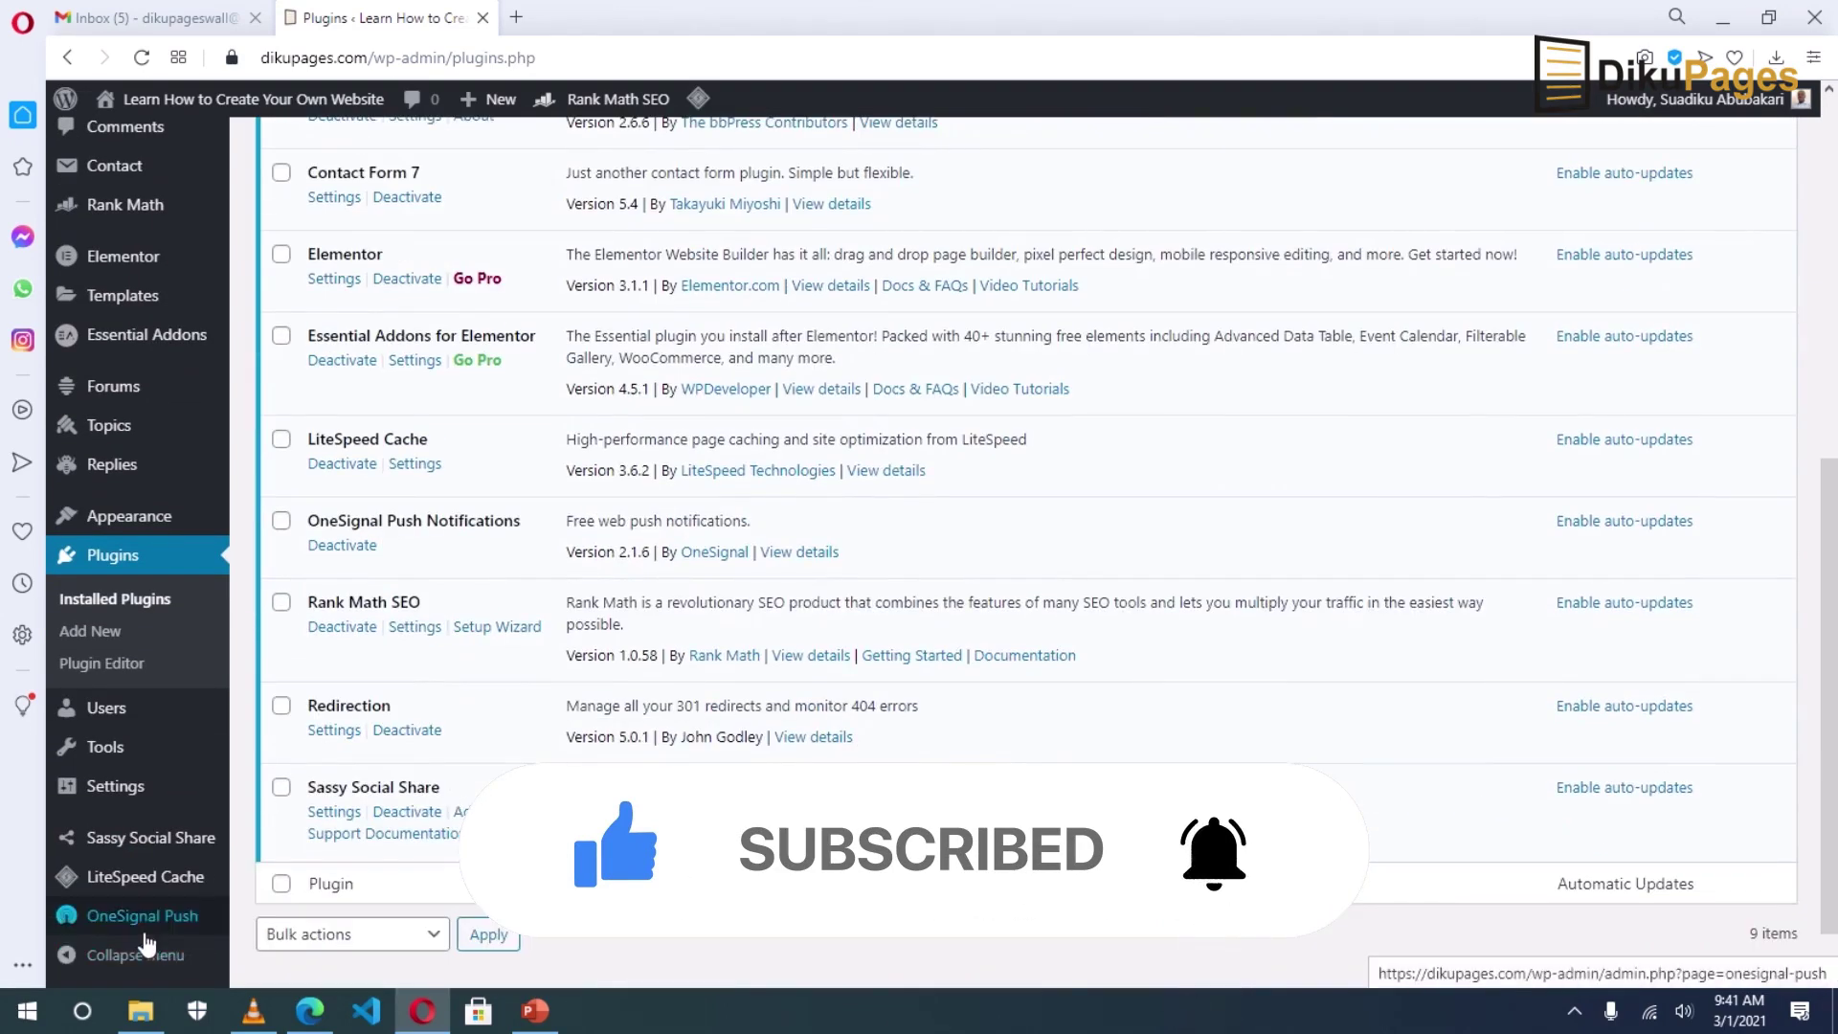
pyautogui.click(144, 921)
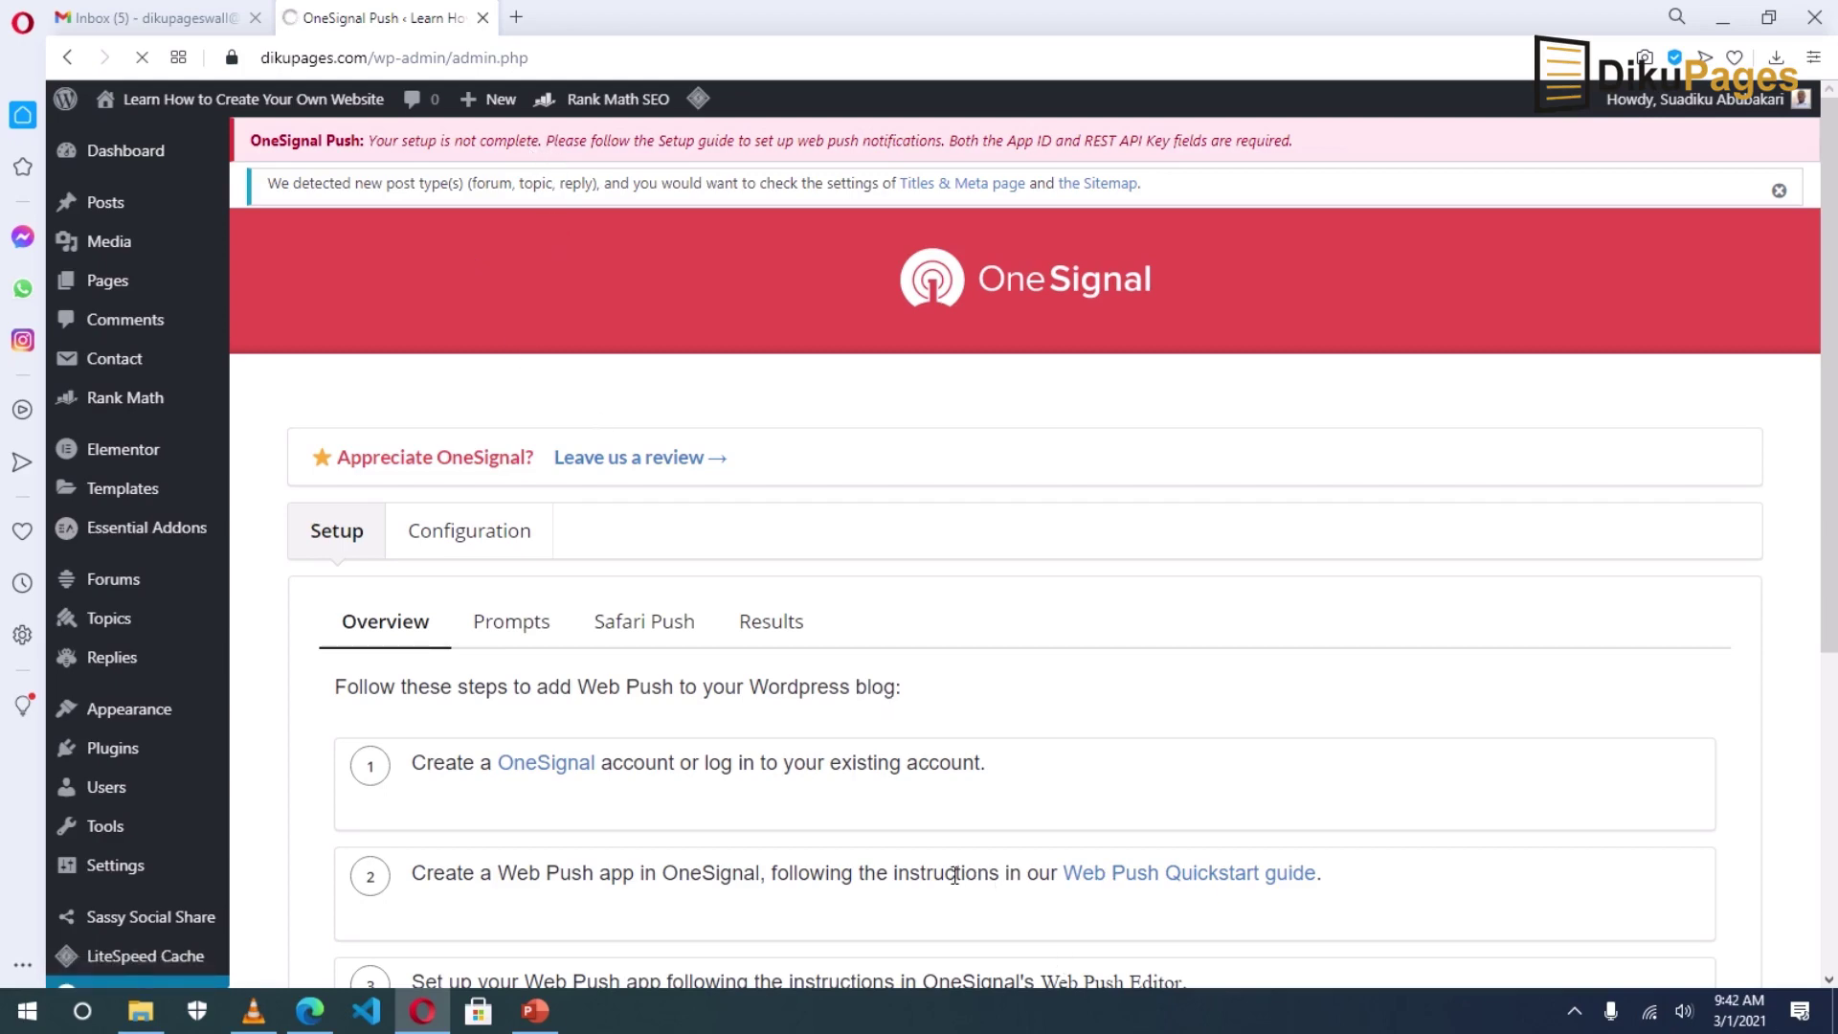
# Examine the plugin's setup overview, the subscription prompt types and the example push notification results
pyautogui.scroll(-1, 815, 763)
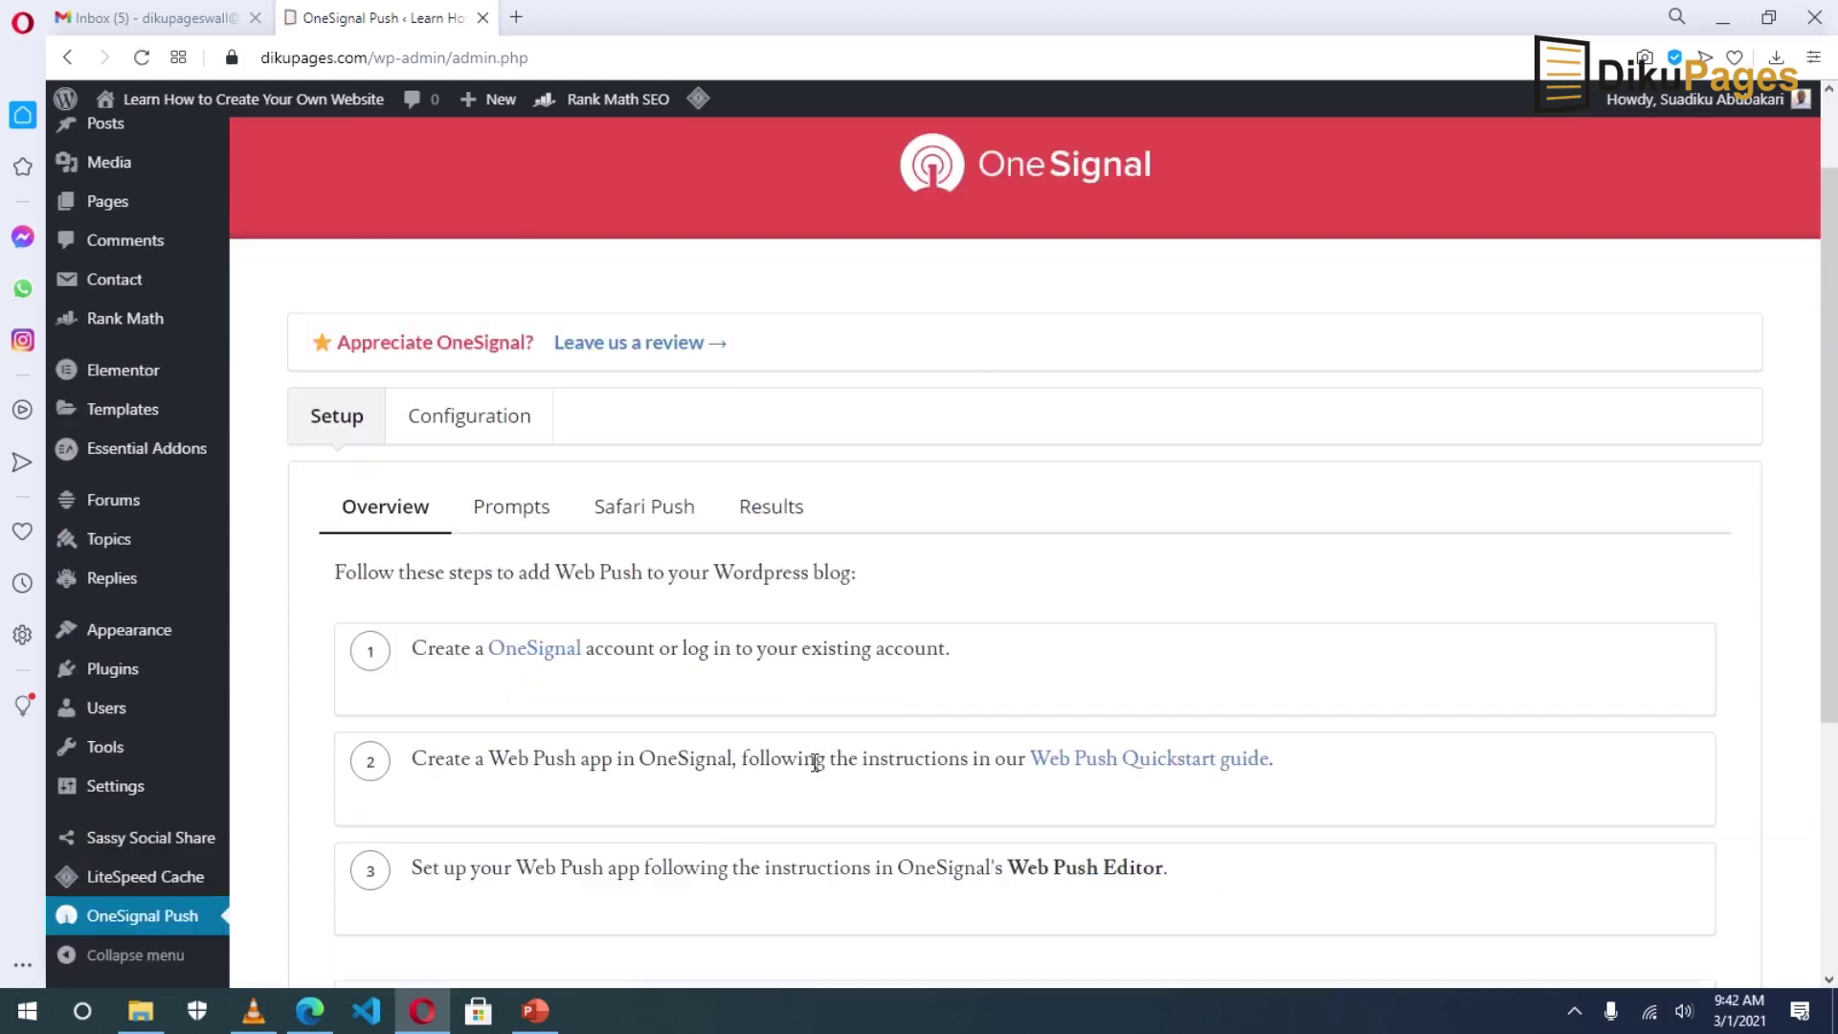
pyautogui.click(517, 508)
pyautogui.scroll(-3, 678, 617)
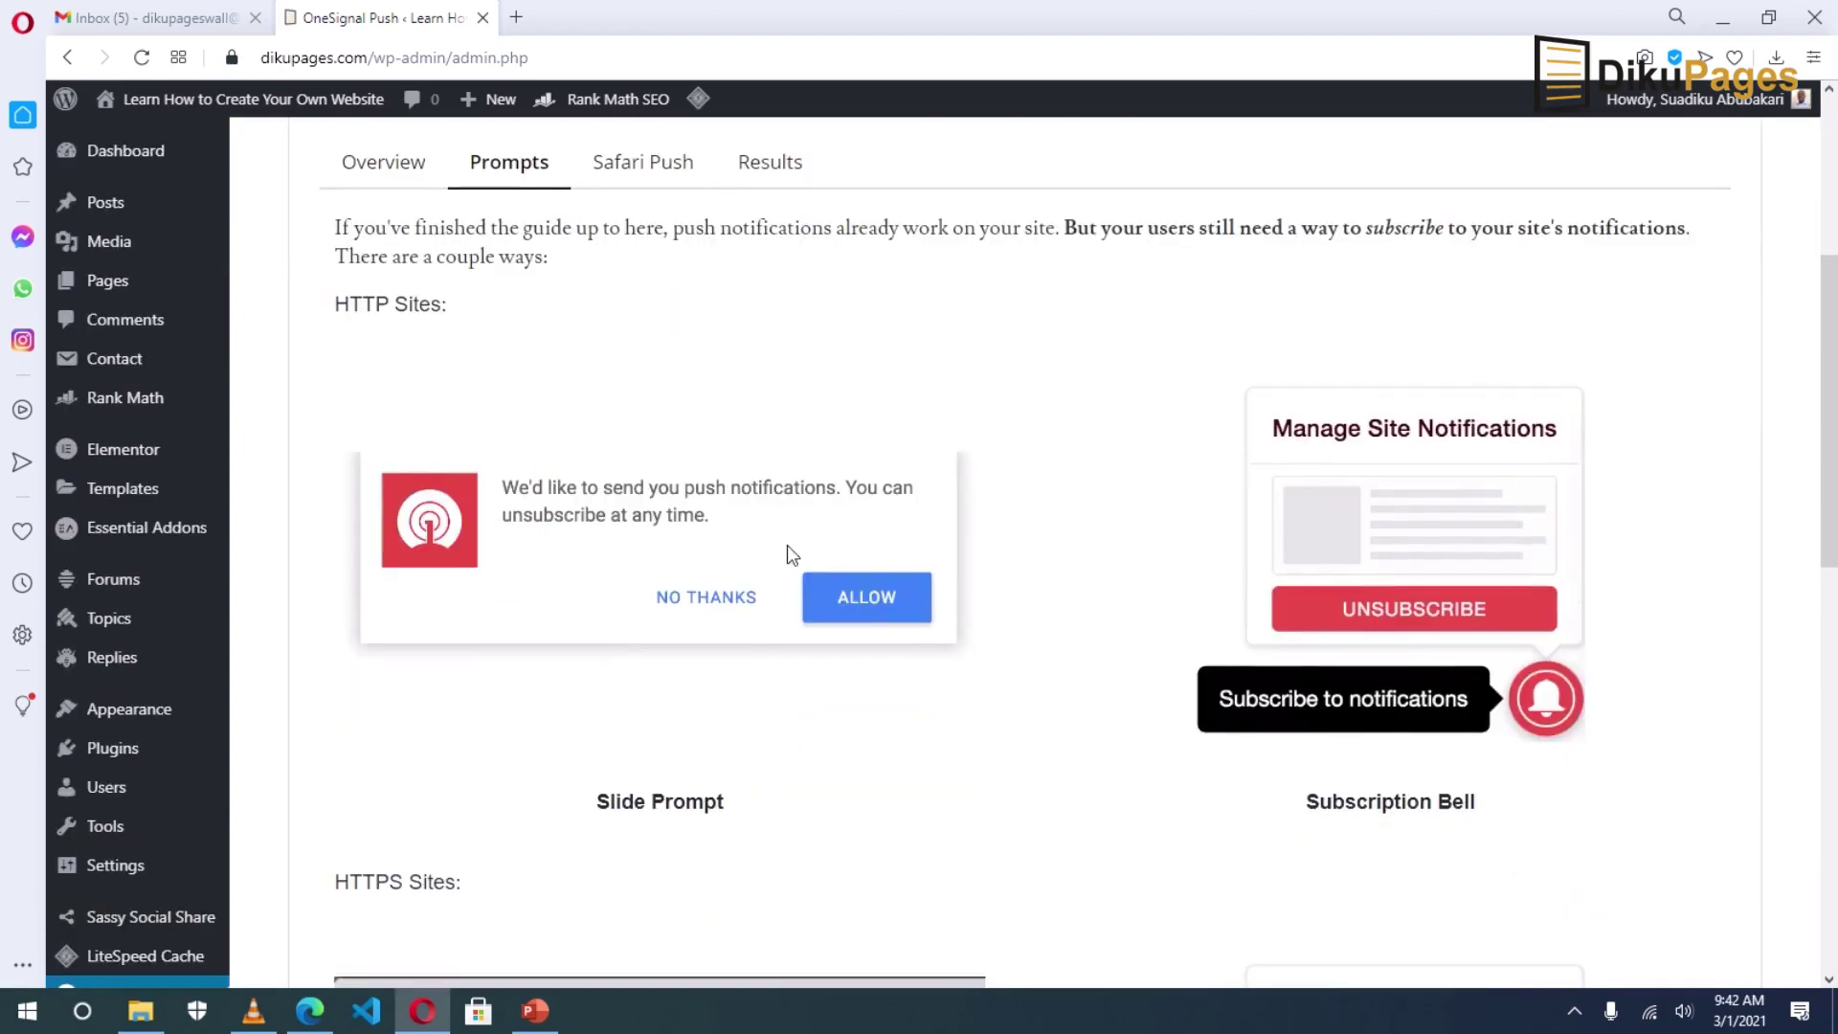
pyautogui.scroll(-1, 872, 657)
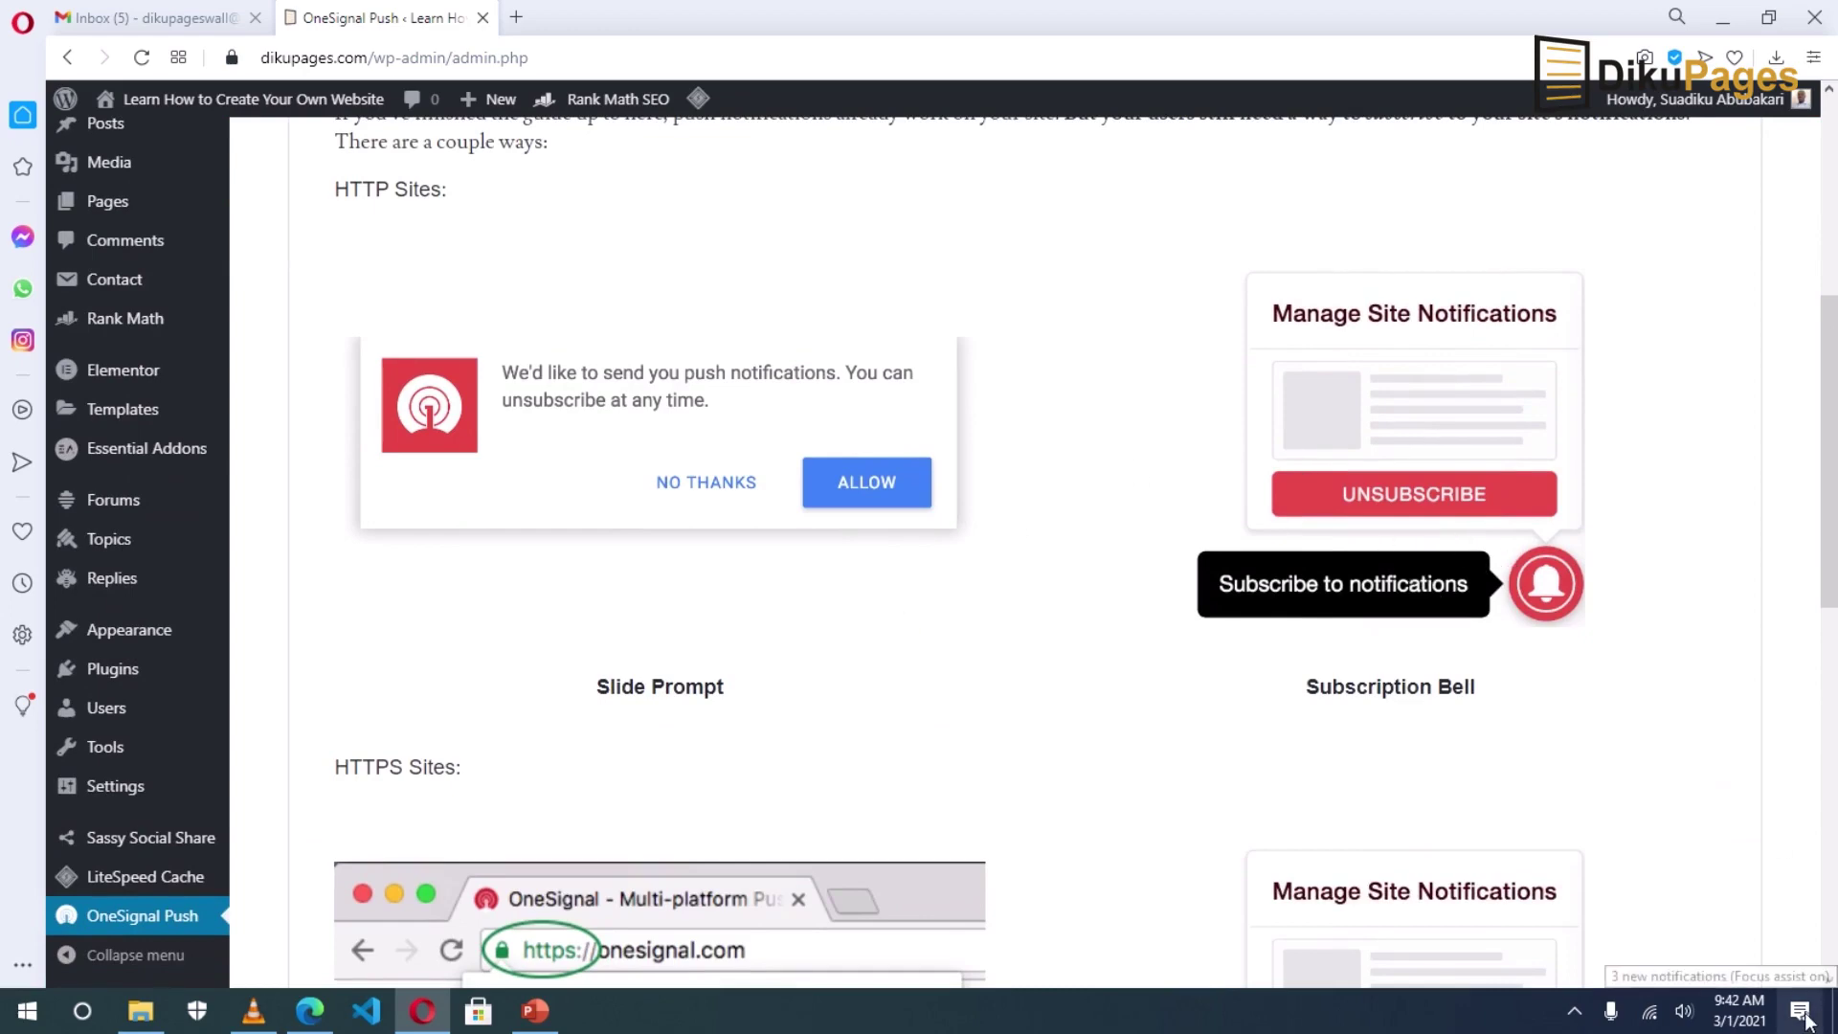
pyautogui.scroll(-1, 1405, 780)
pyautogui.scroll(6, 532, 802)
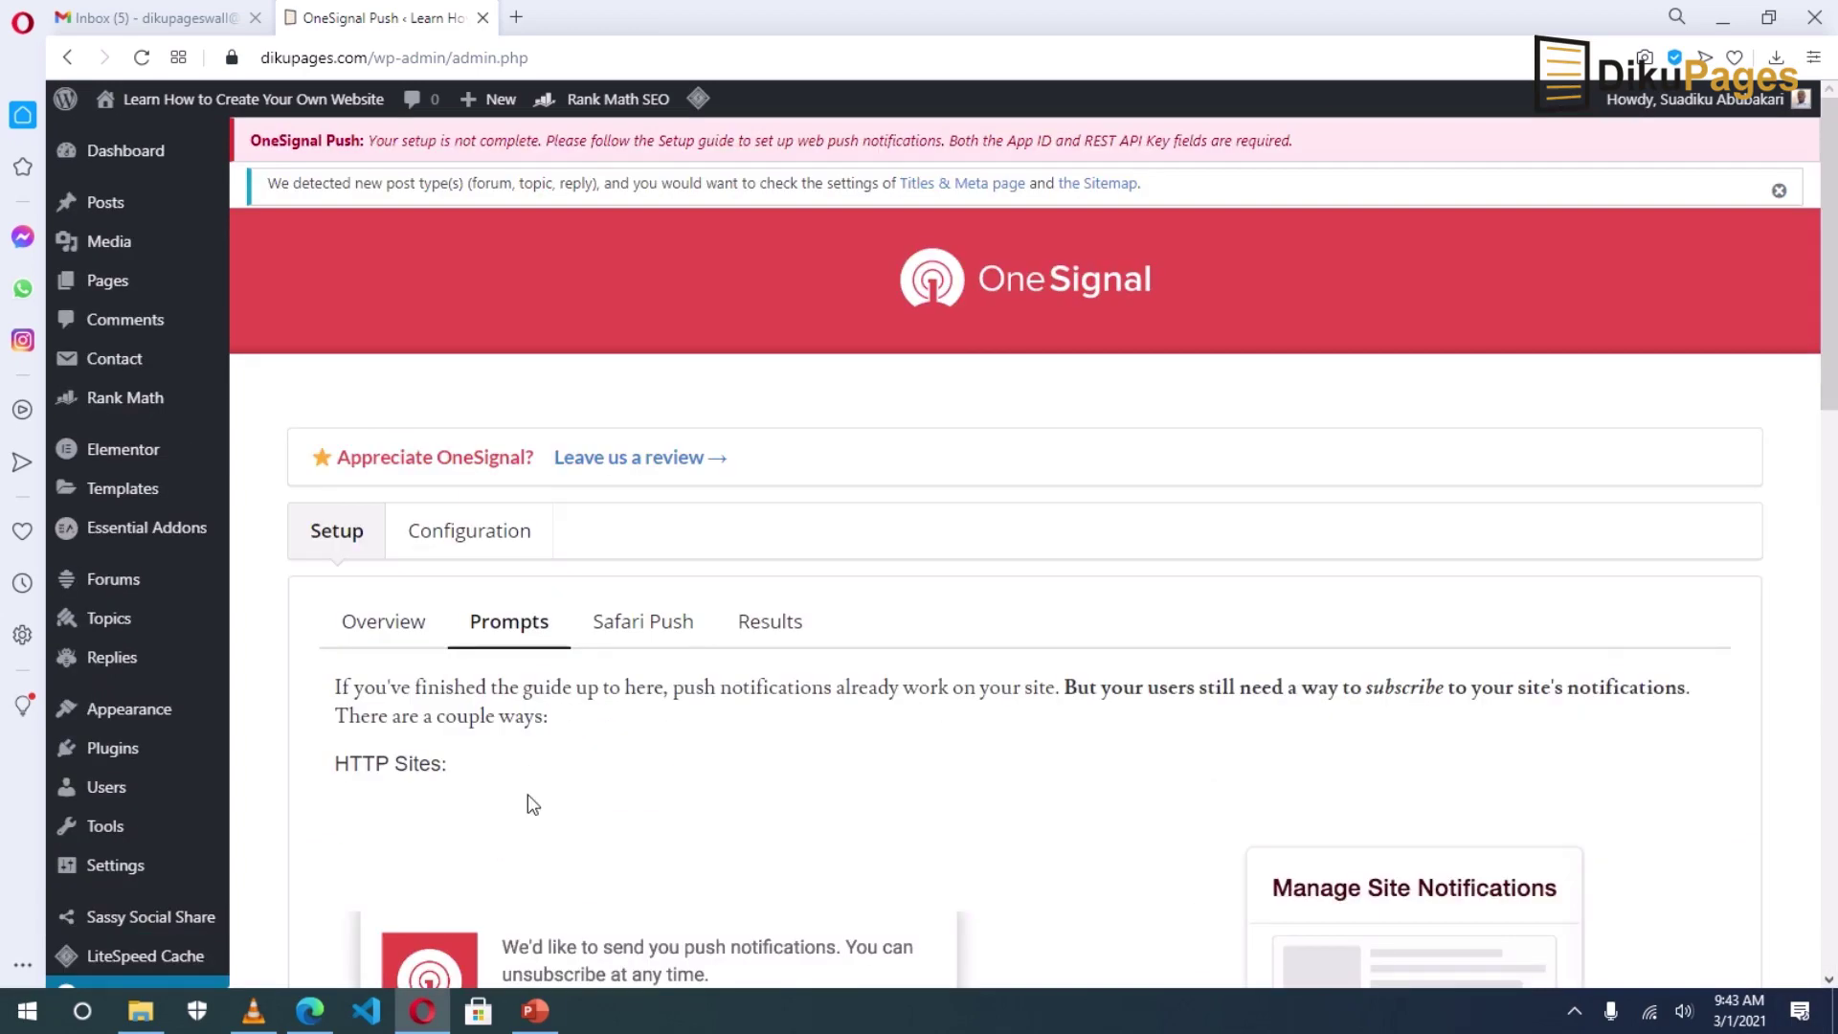
pyautogui.click(788, 624)
pyautogui.scroll(-4, 789, 627)
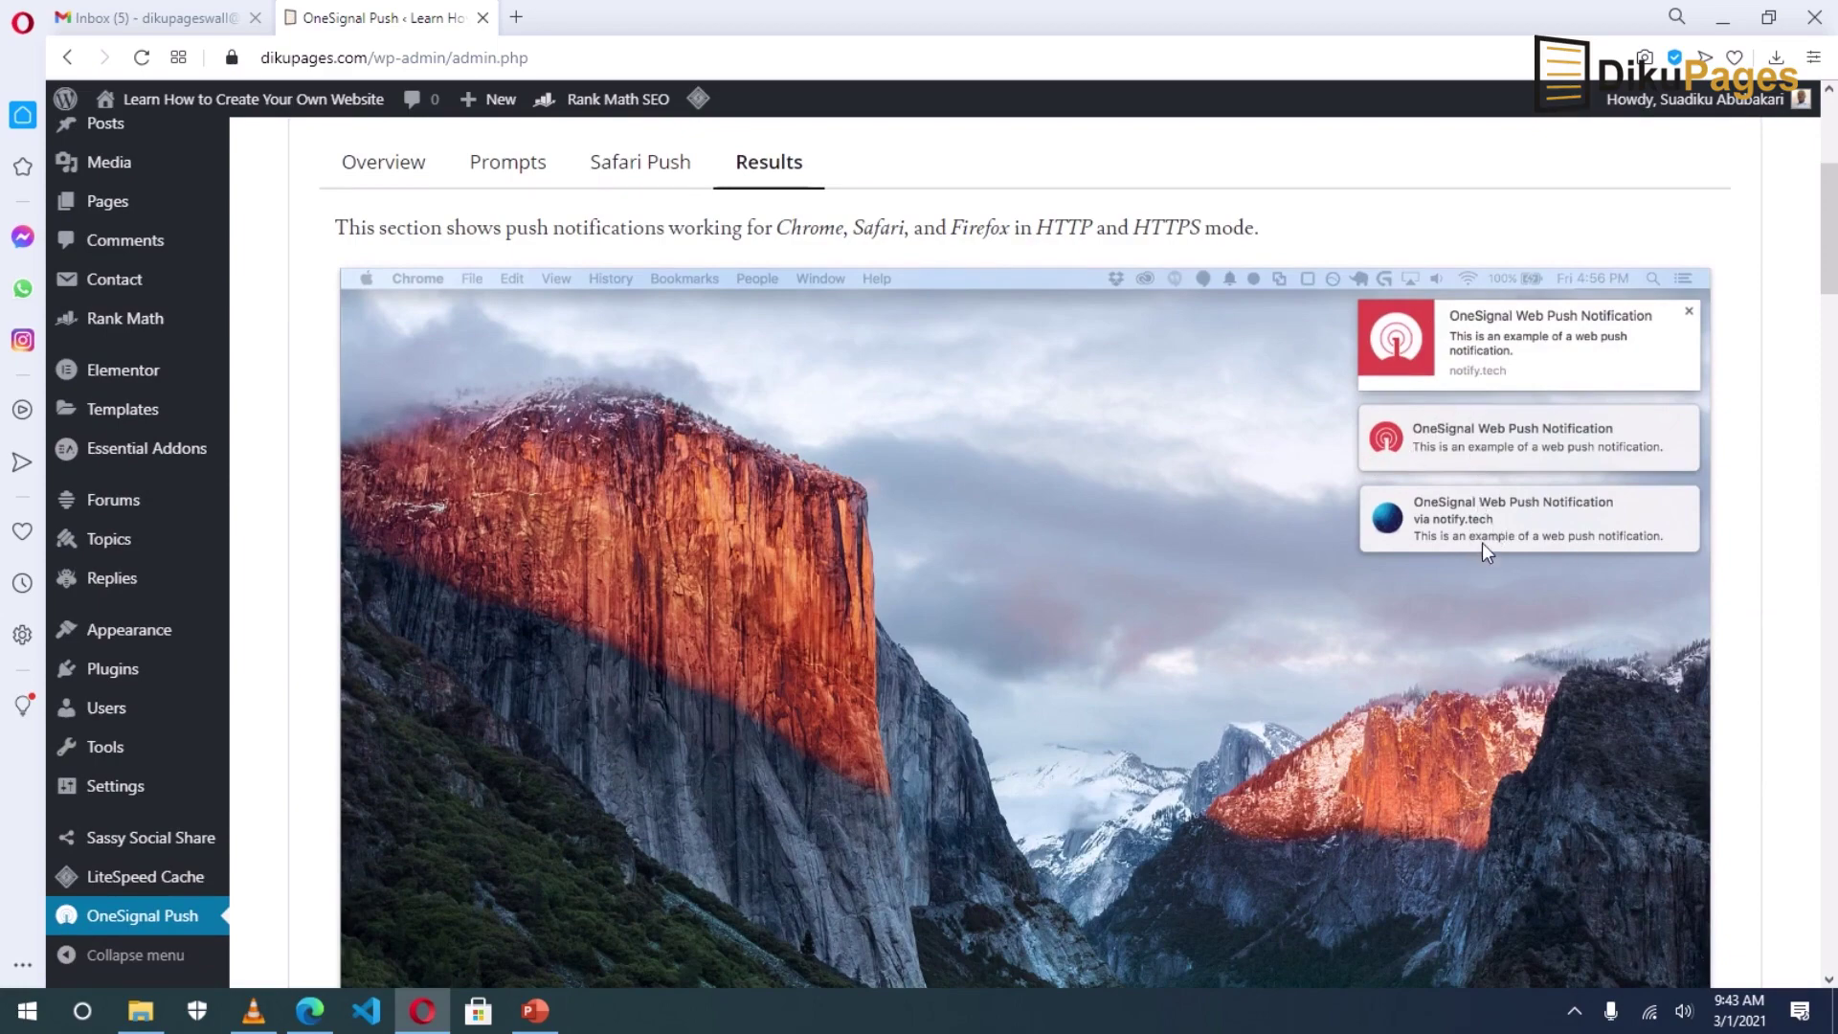
pyautogui.scroll(-14, 1482, 542)
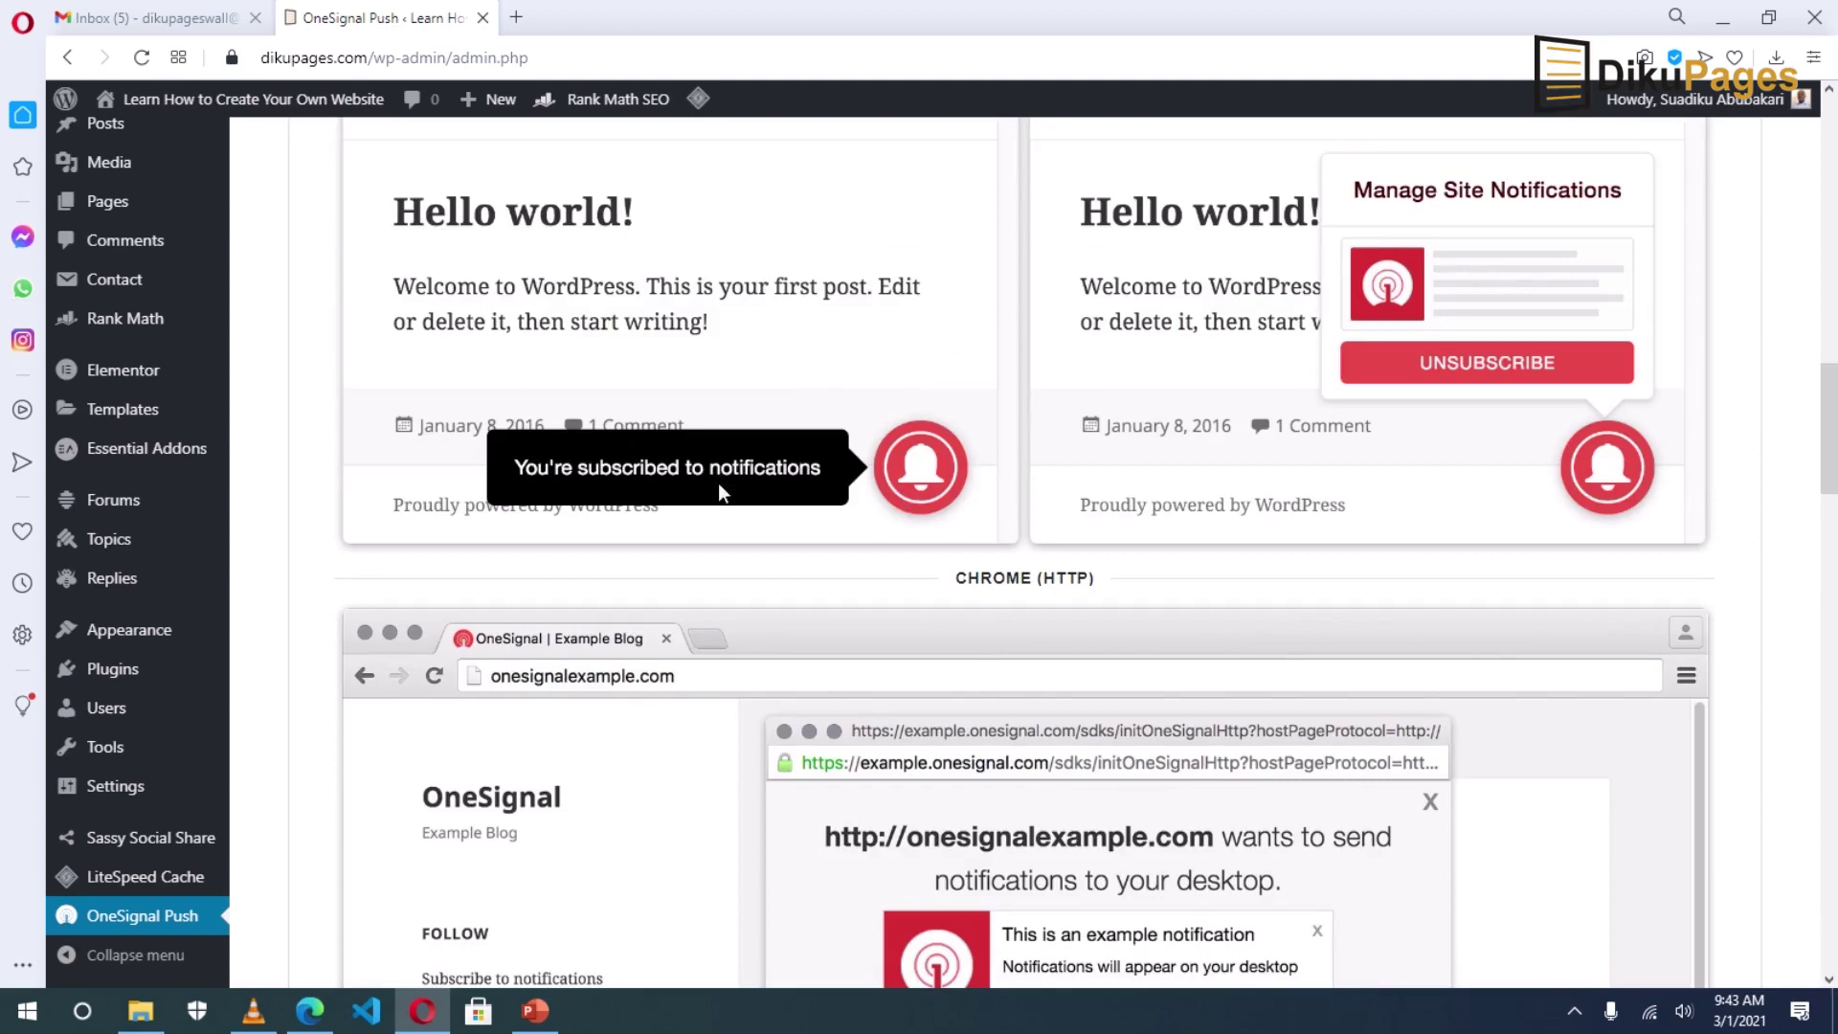
pyautogui.scroll(-5, 701, 480)
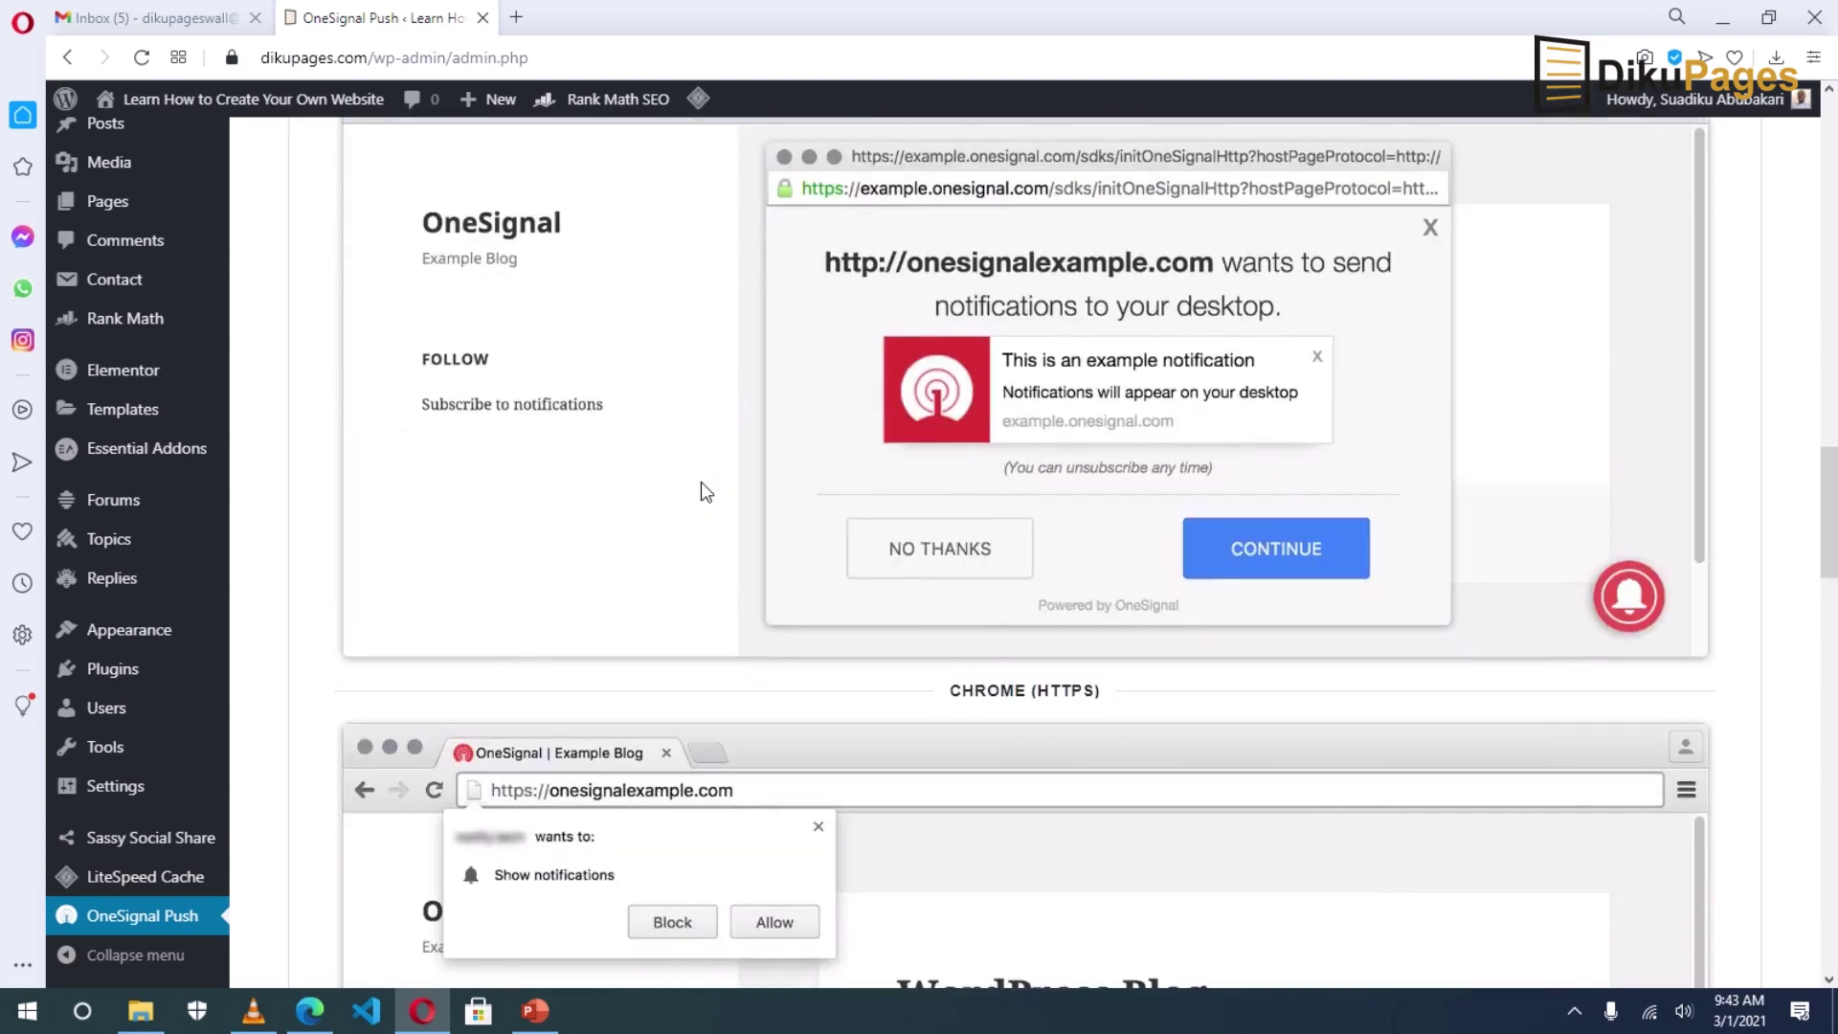
pyautogui.scroll(15, 701, 481)
pyautogui.scroll(3, 701, 481)
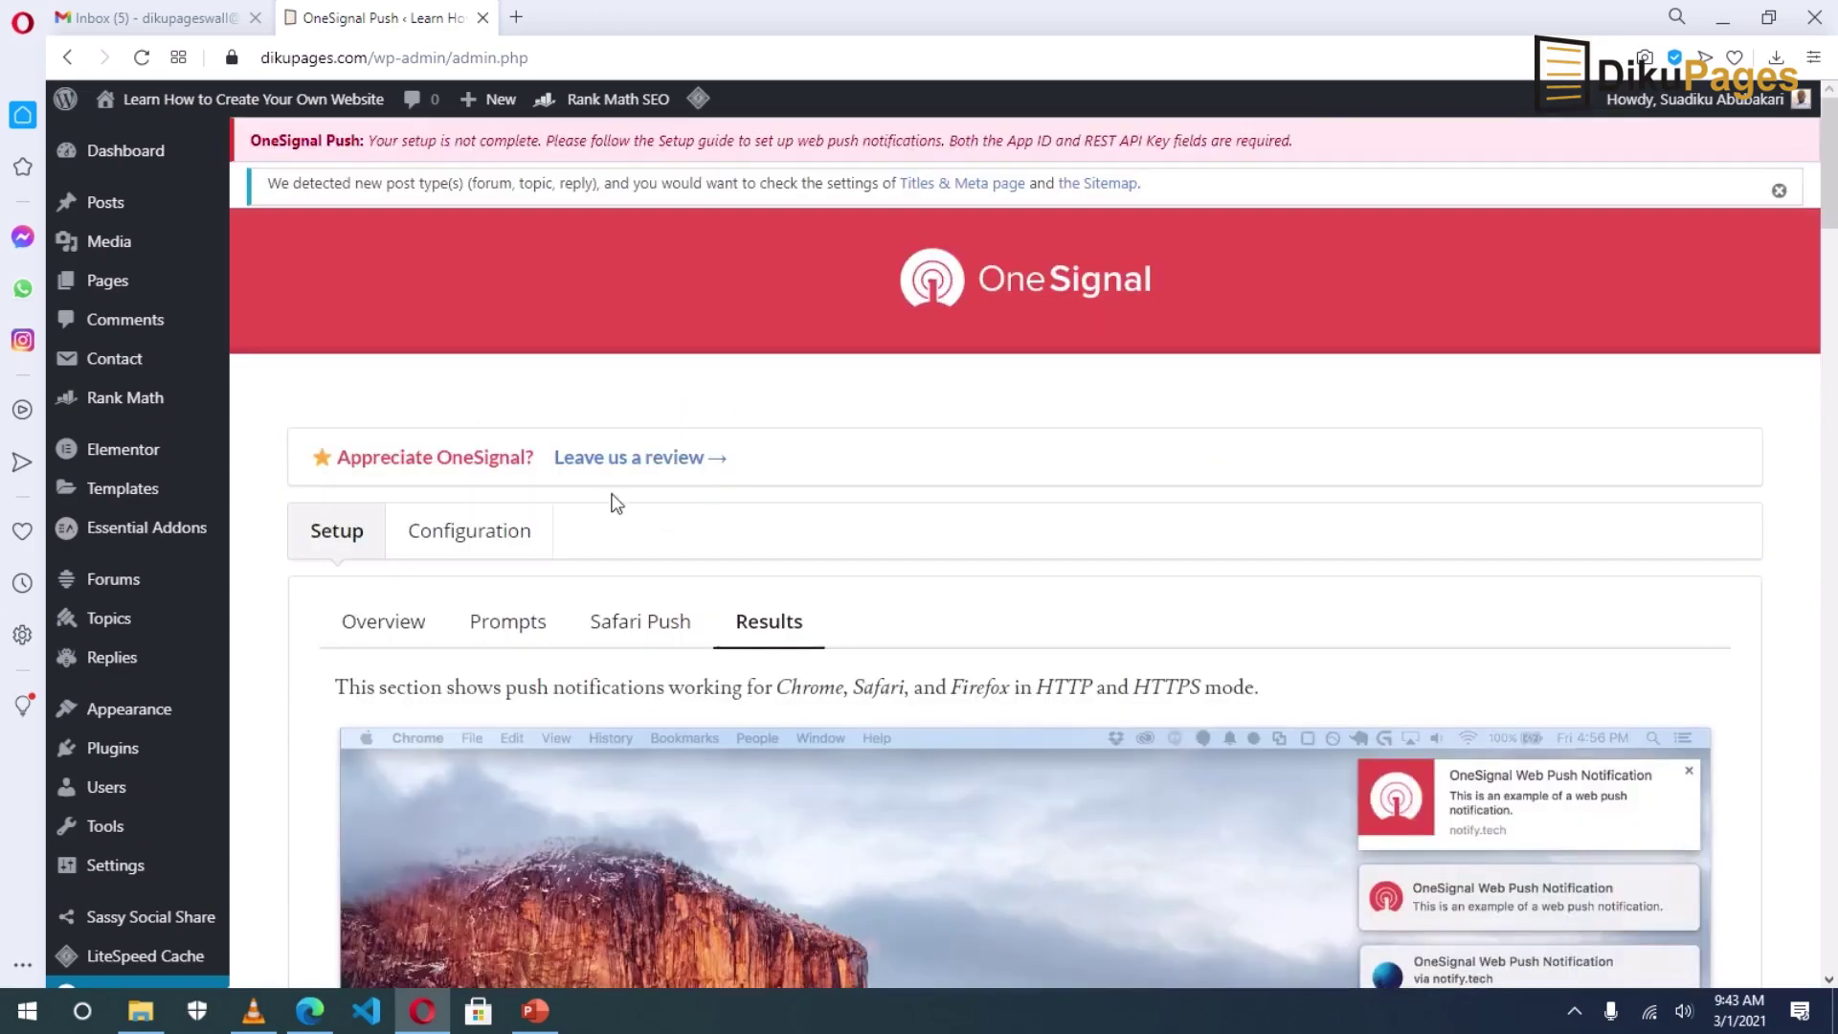
# Open the OneSignal website from the plugin's setup overview and sign up with the listed Google account
pyautogui.click(397, 624)
pyautogui.scroll(-2, 400, 625)
pyautogui.scroll(-2, 400, 624)
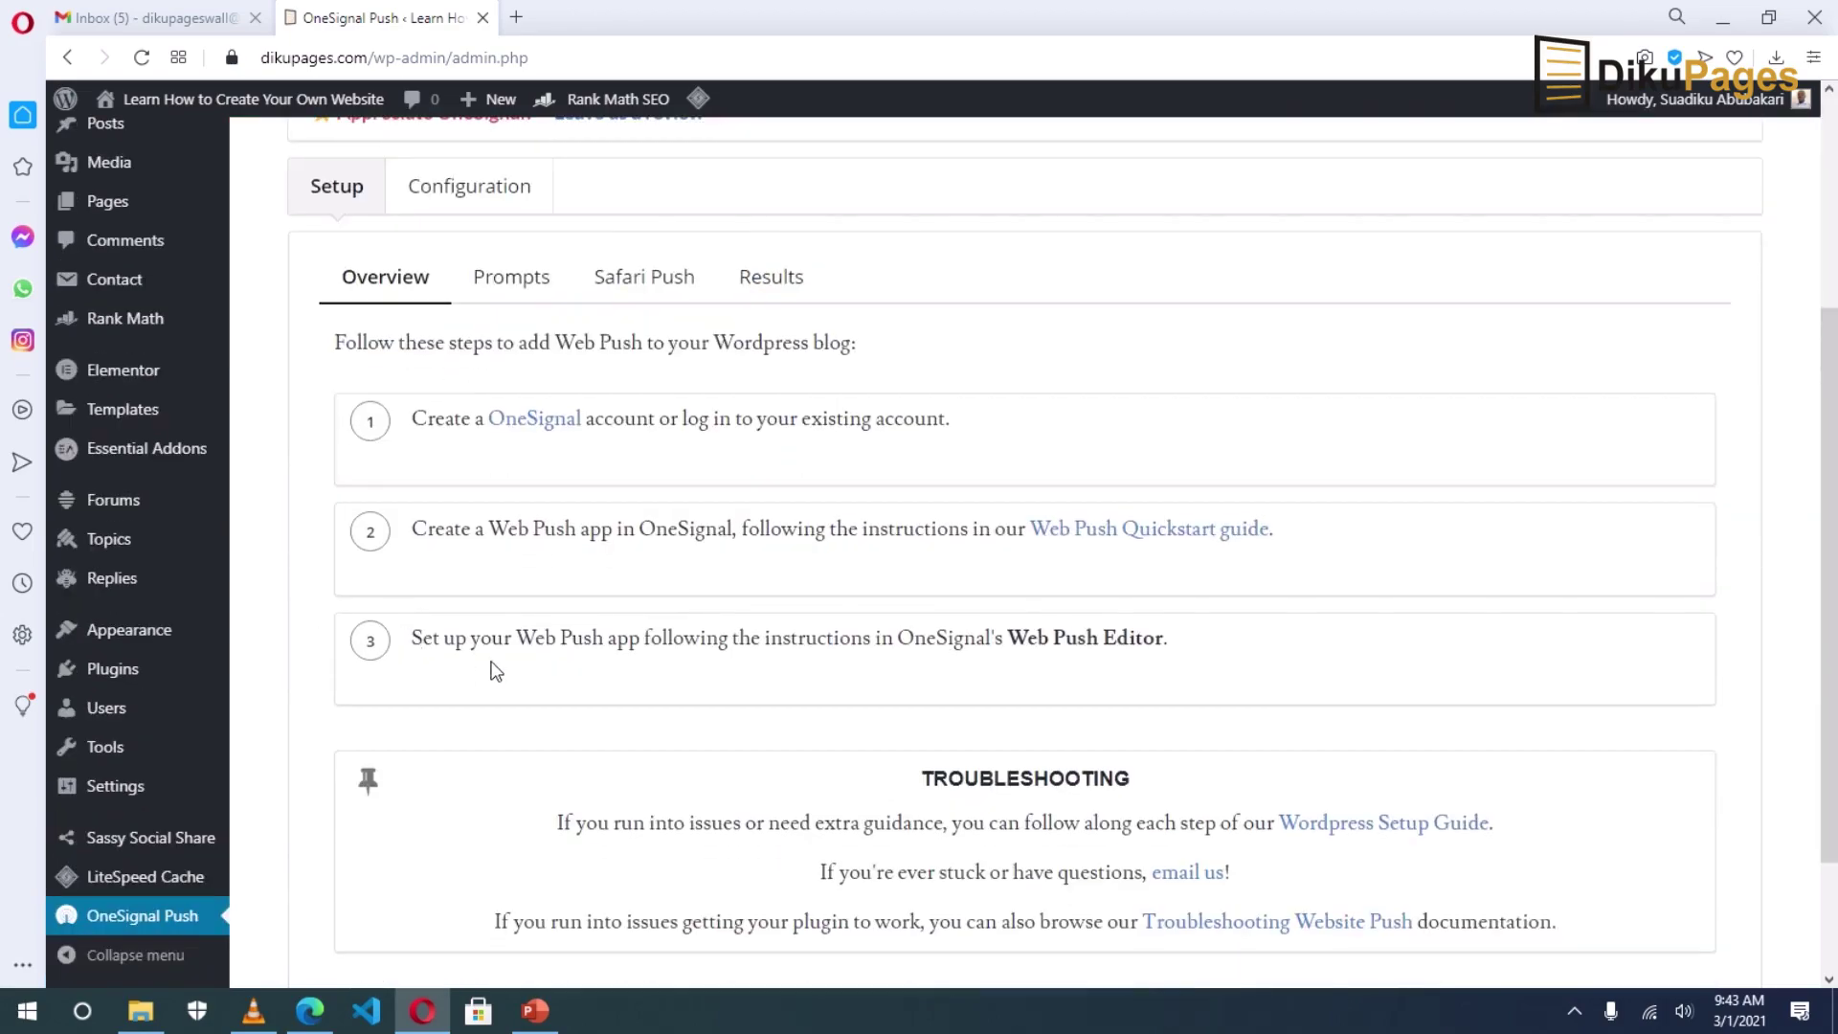
pyautogui.click(534, 421)
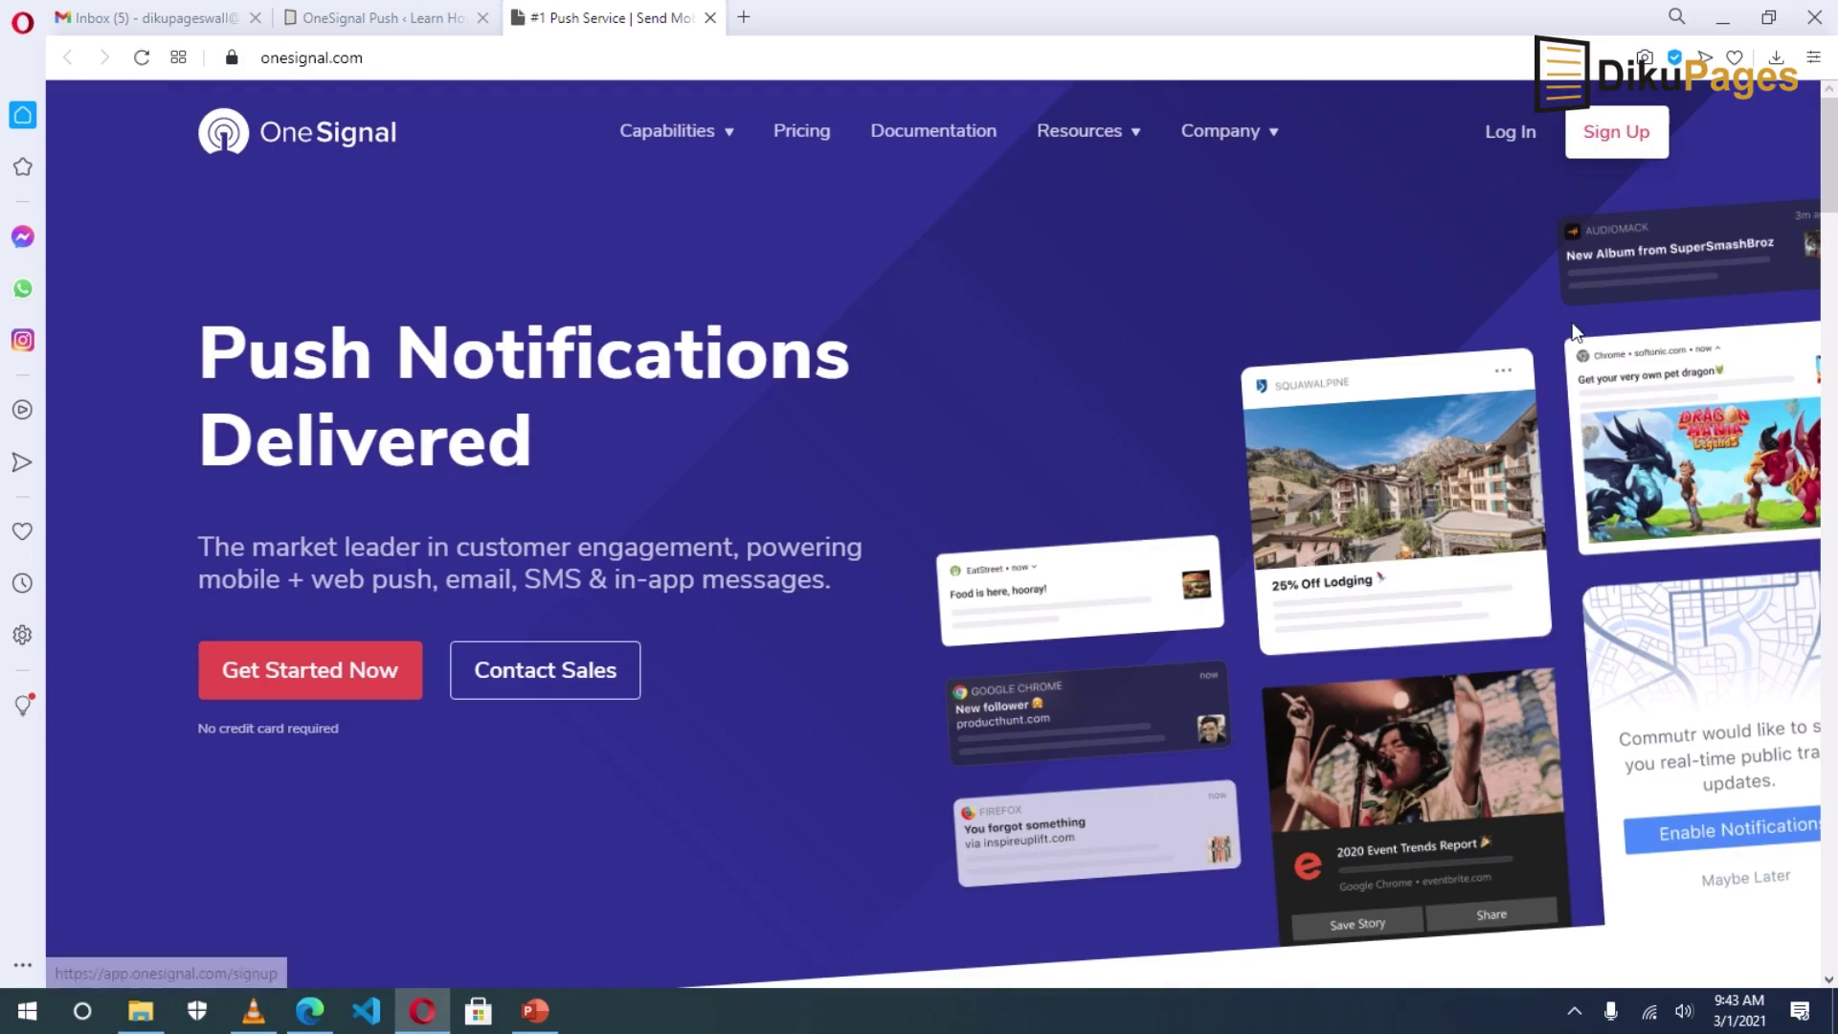
pyautogui.click(1637, 134)
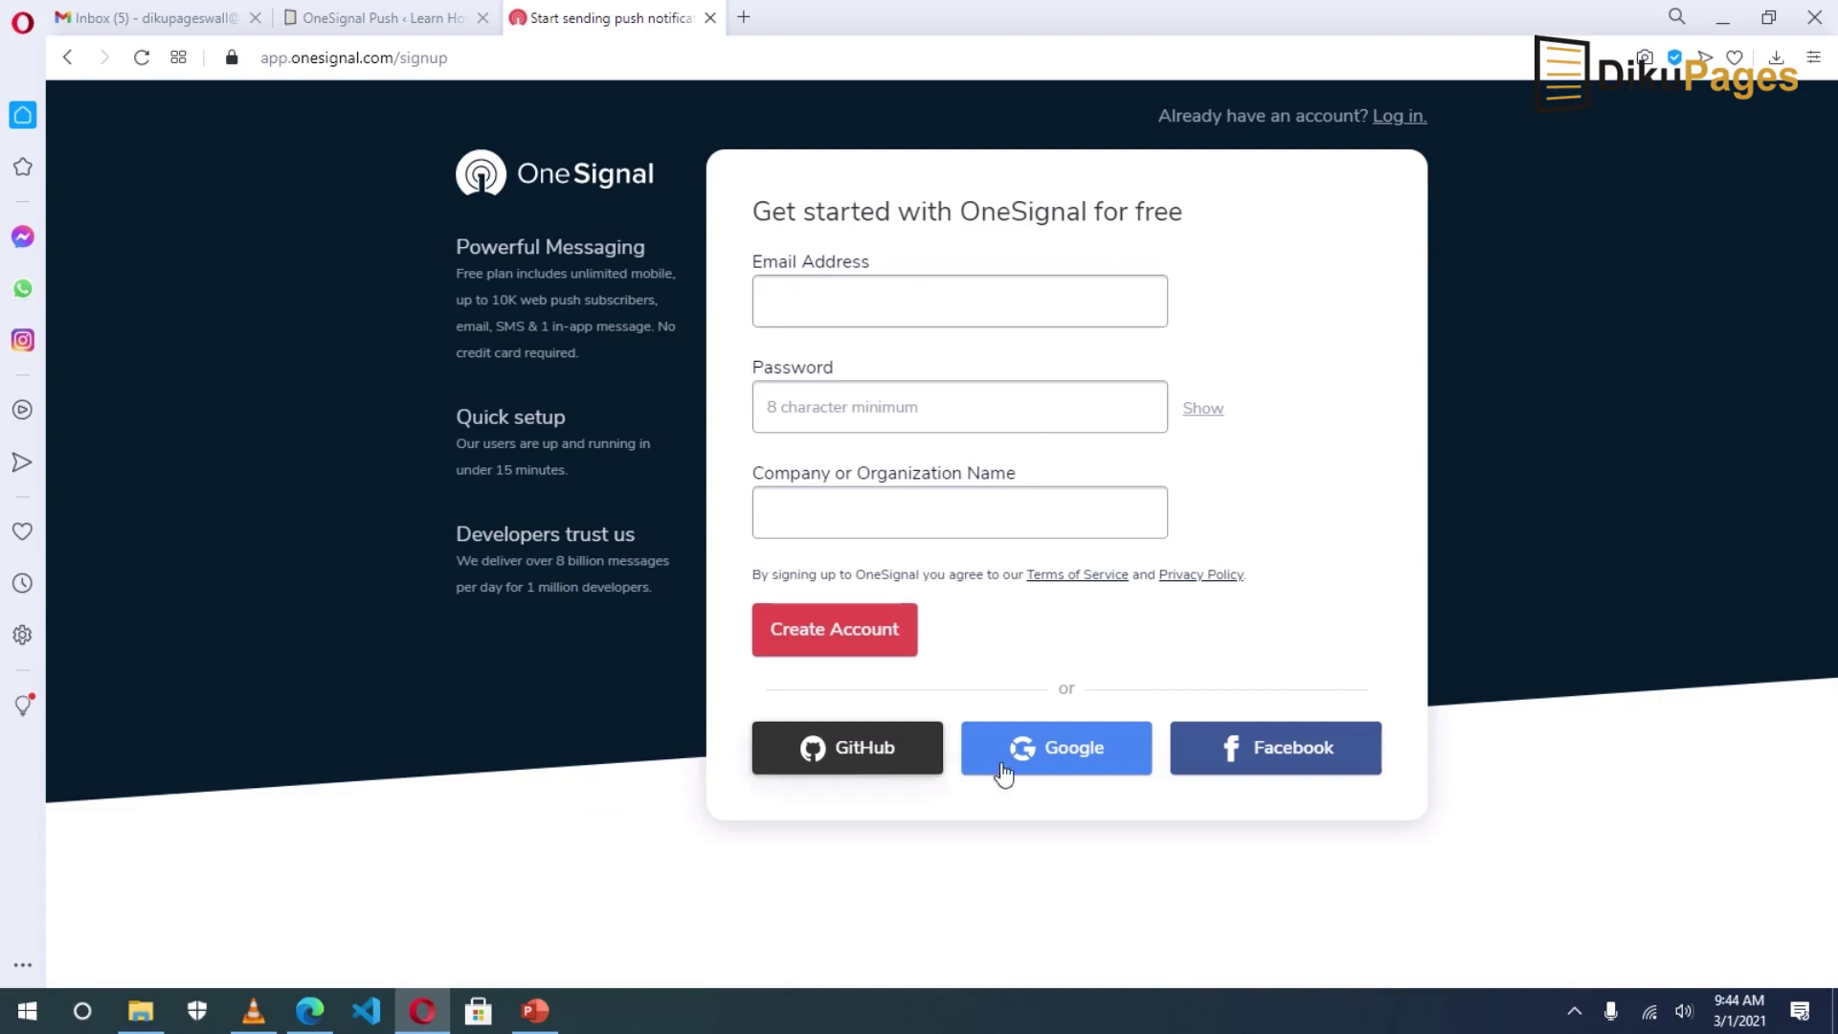
pyautogui.click(1057, 757)
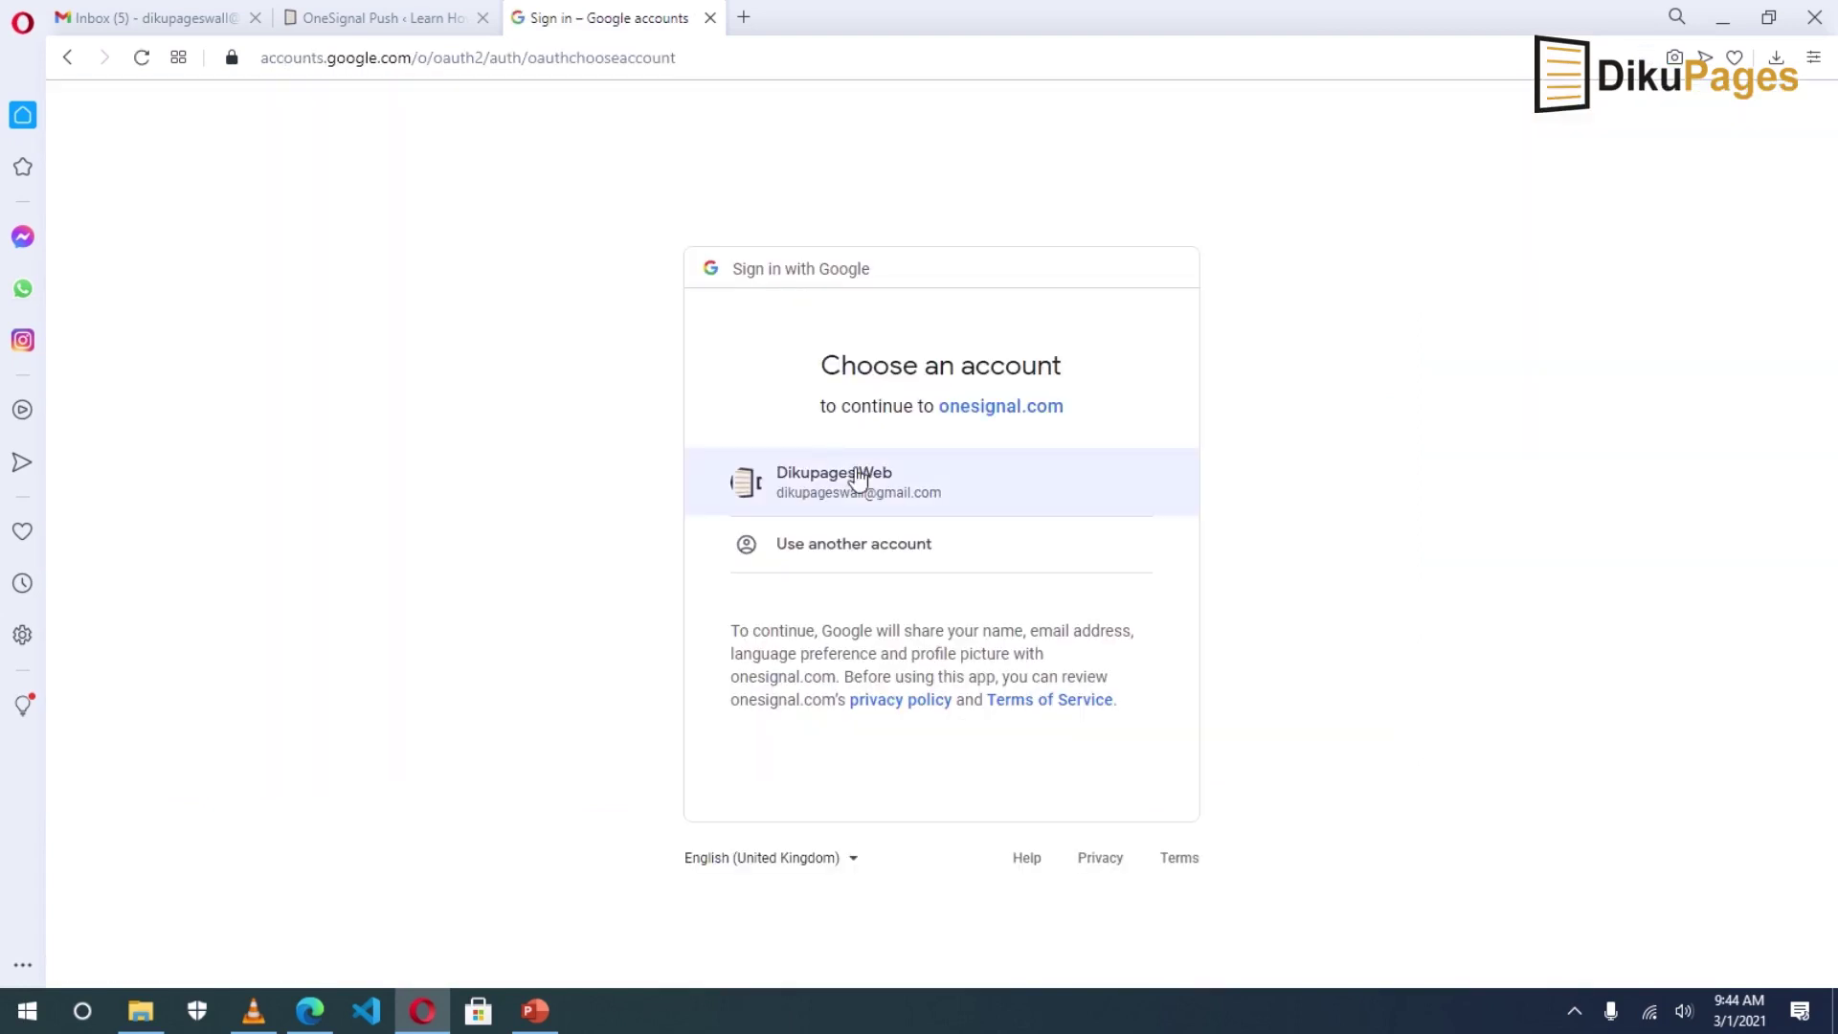
pyautogui.click(858, 487)
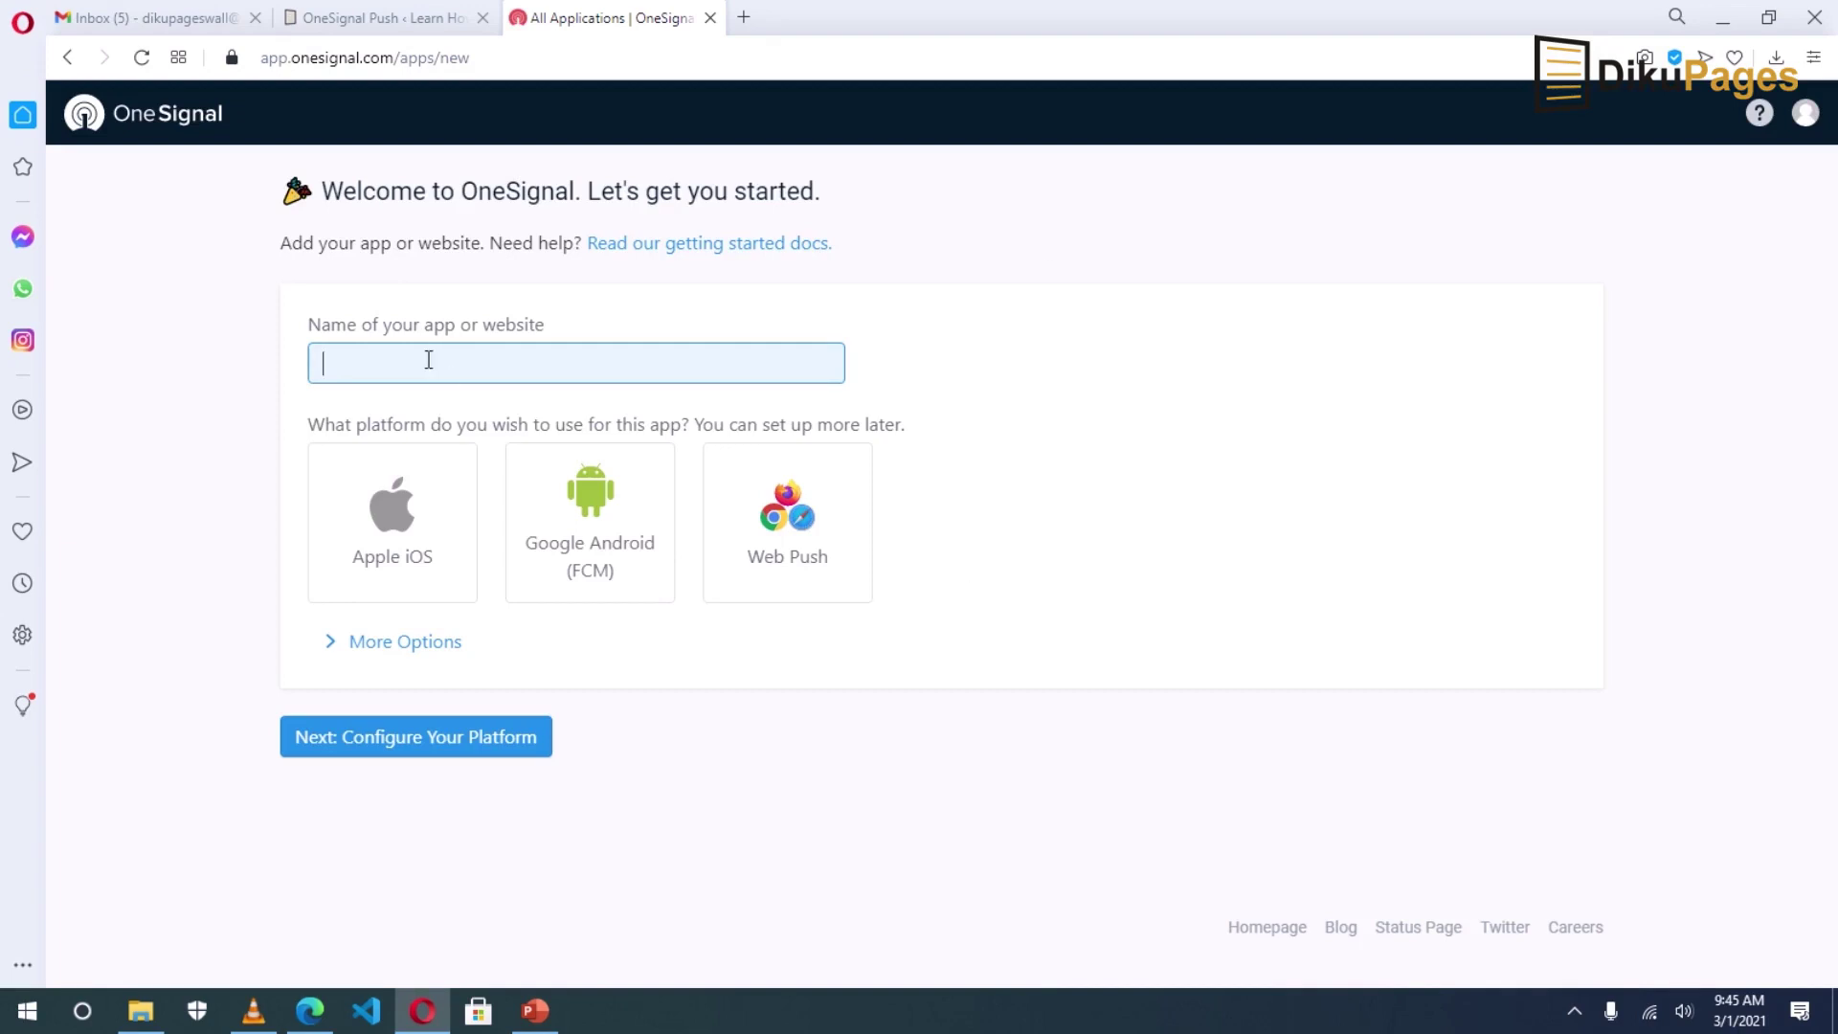
# Name the new app Dikupages.com, choose Web Push as its platform and proceed to the platform configuration
pyautogui.write('Dikupages.com')
pyautogui.click(791, 526)
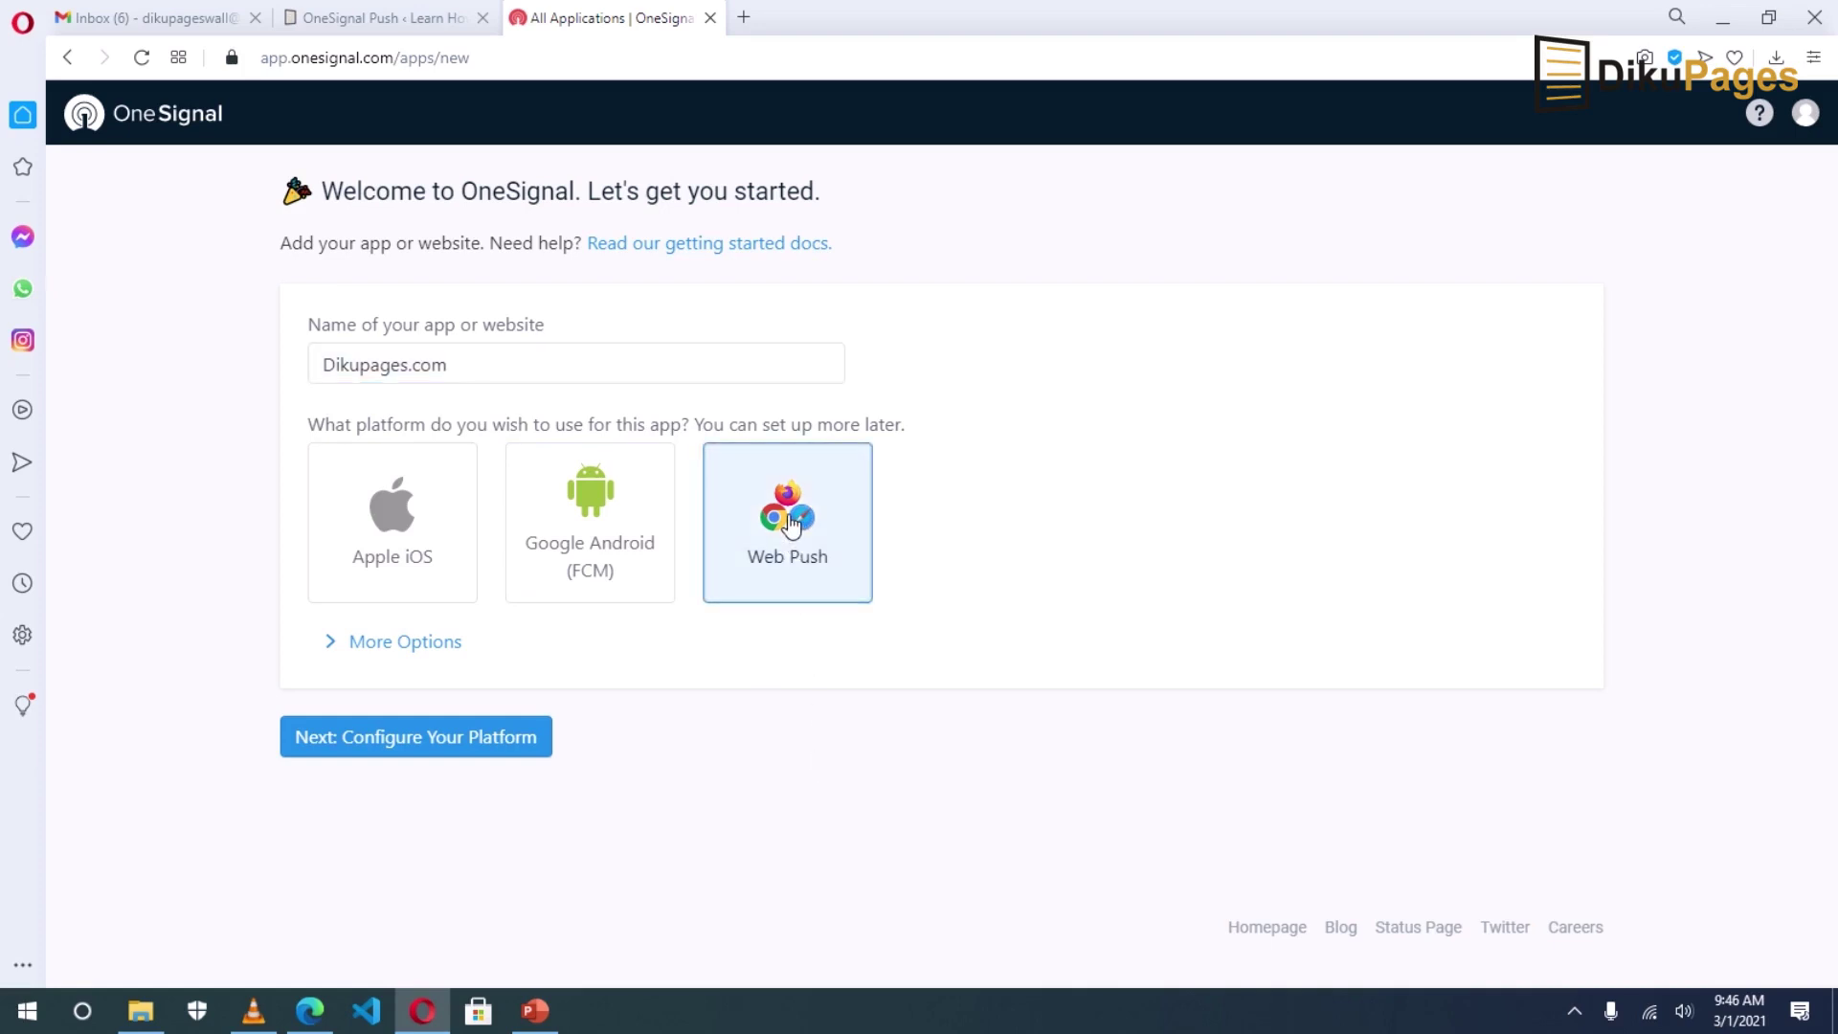
pyautogui.click(376, 742)
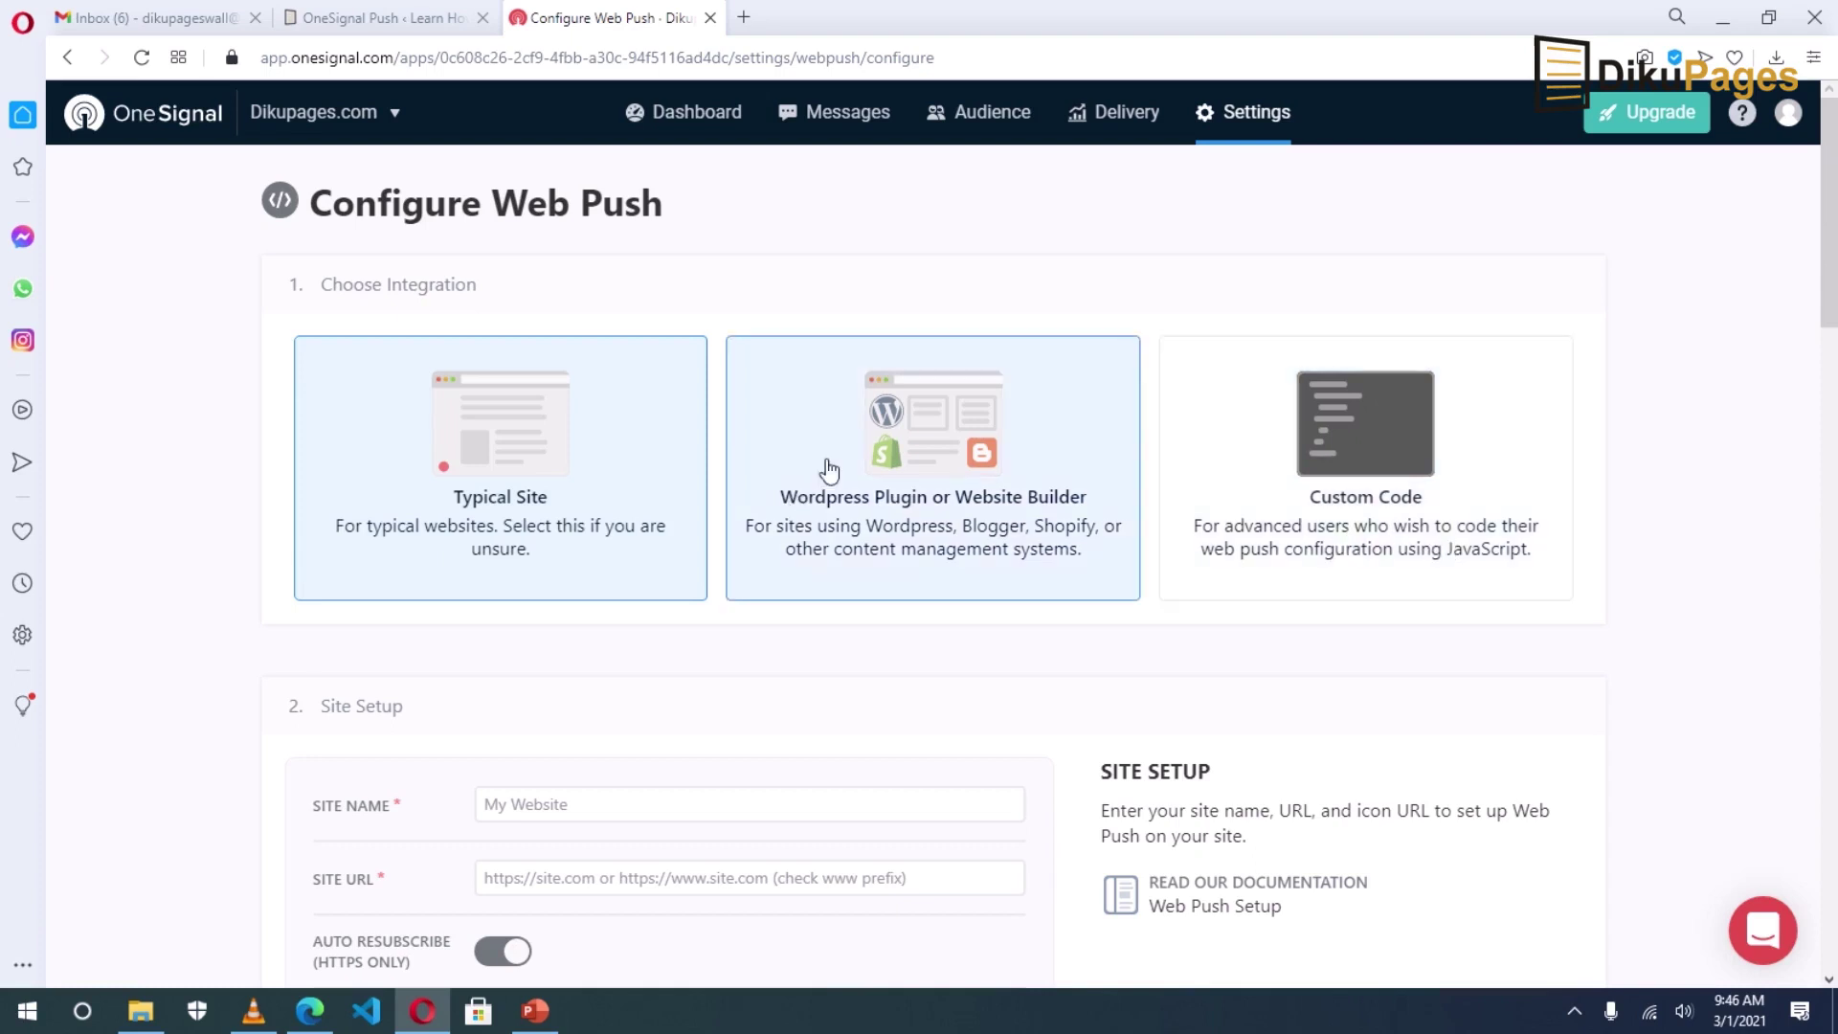
# Set the web push integration to WordPress Plugin or Website Builder with WordPress as the CMS
pyautogui.click(937, 481)
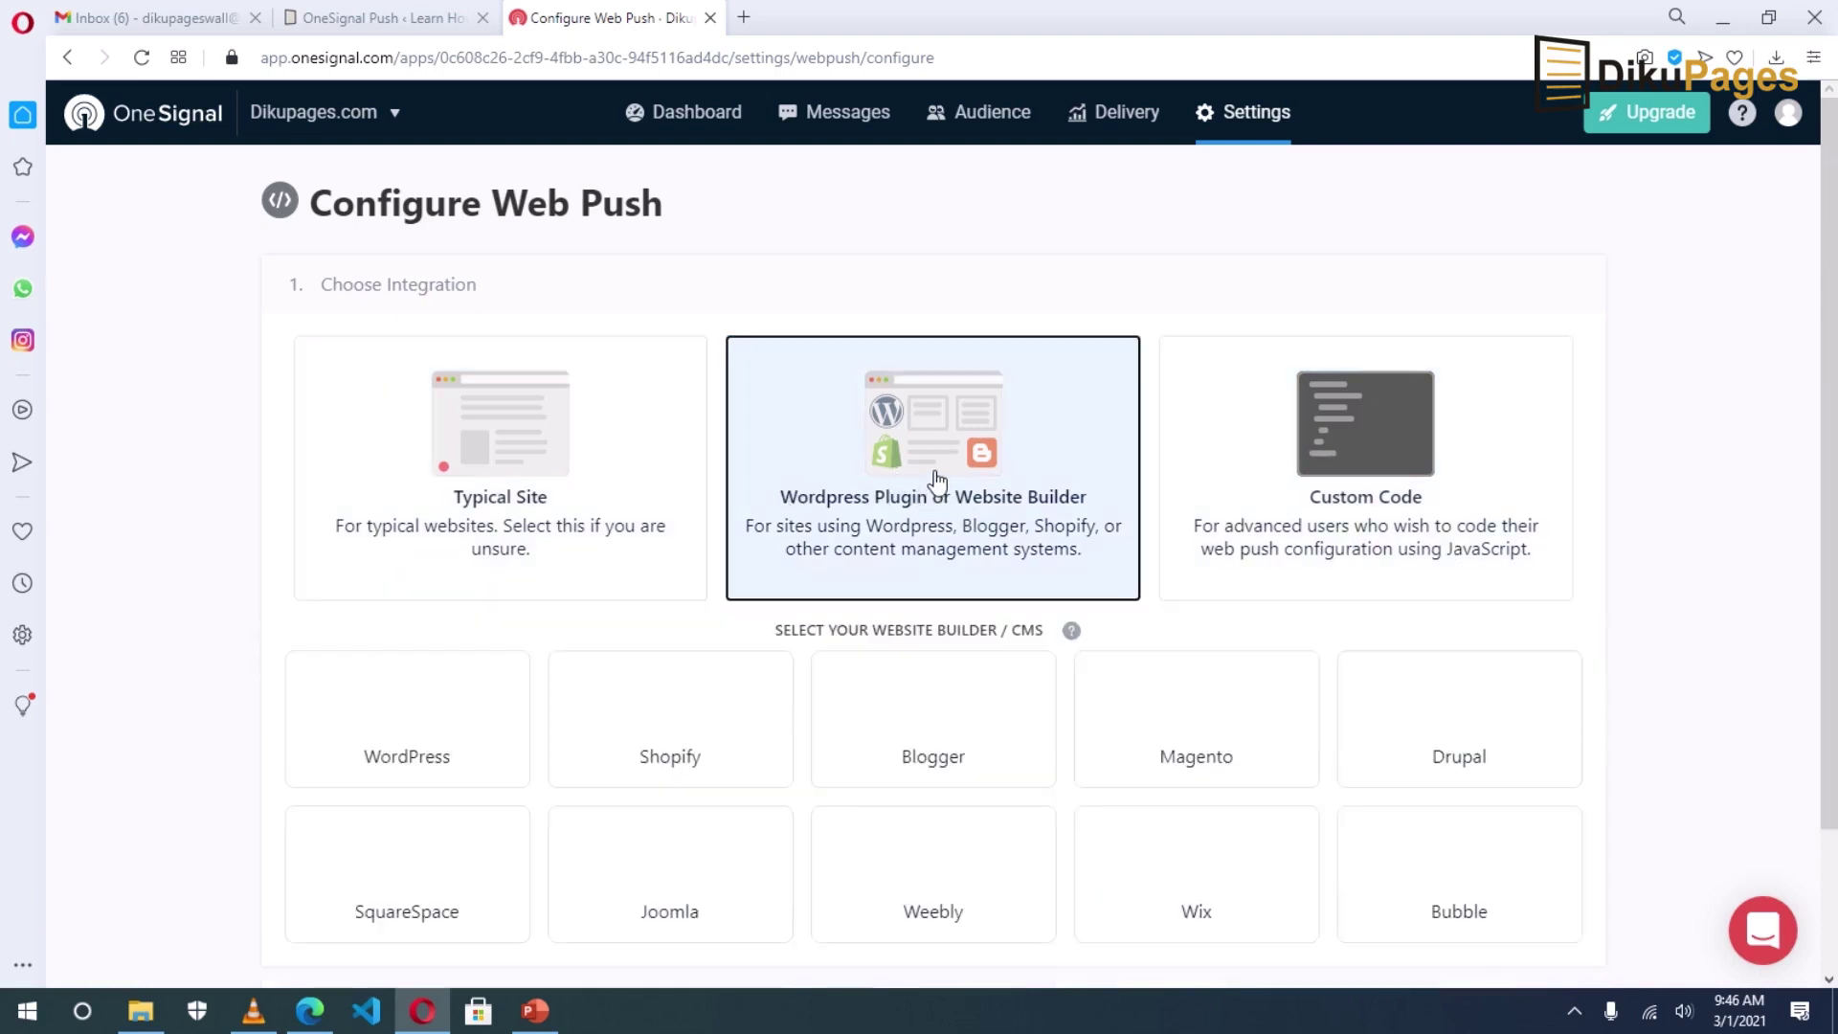
pyautogui.click(414, 720)
pyautogui.scroll(-8, 414, 720)
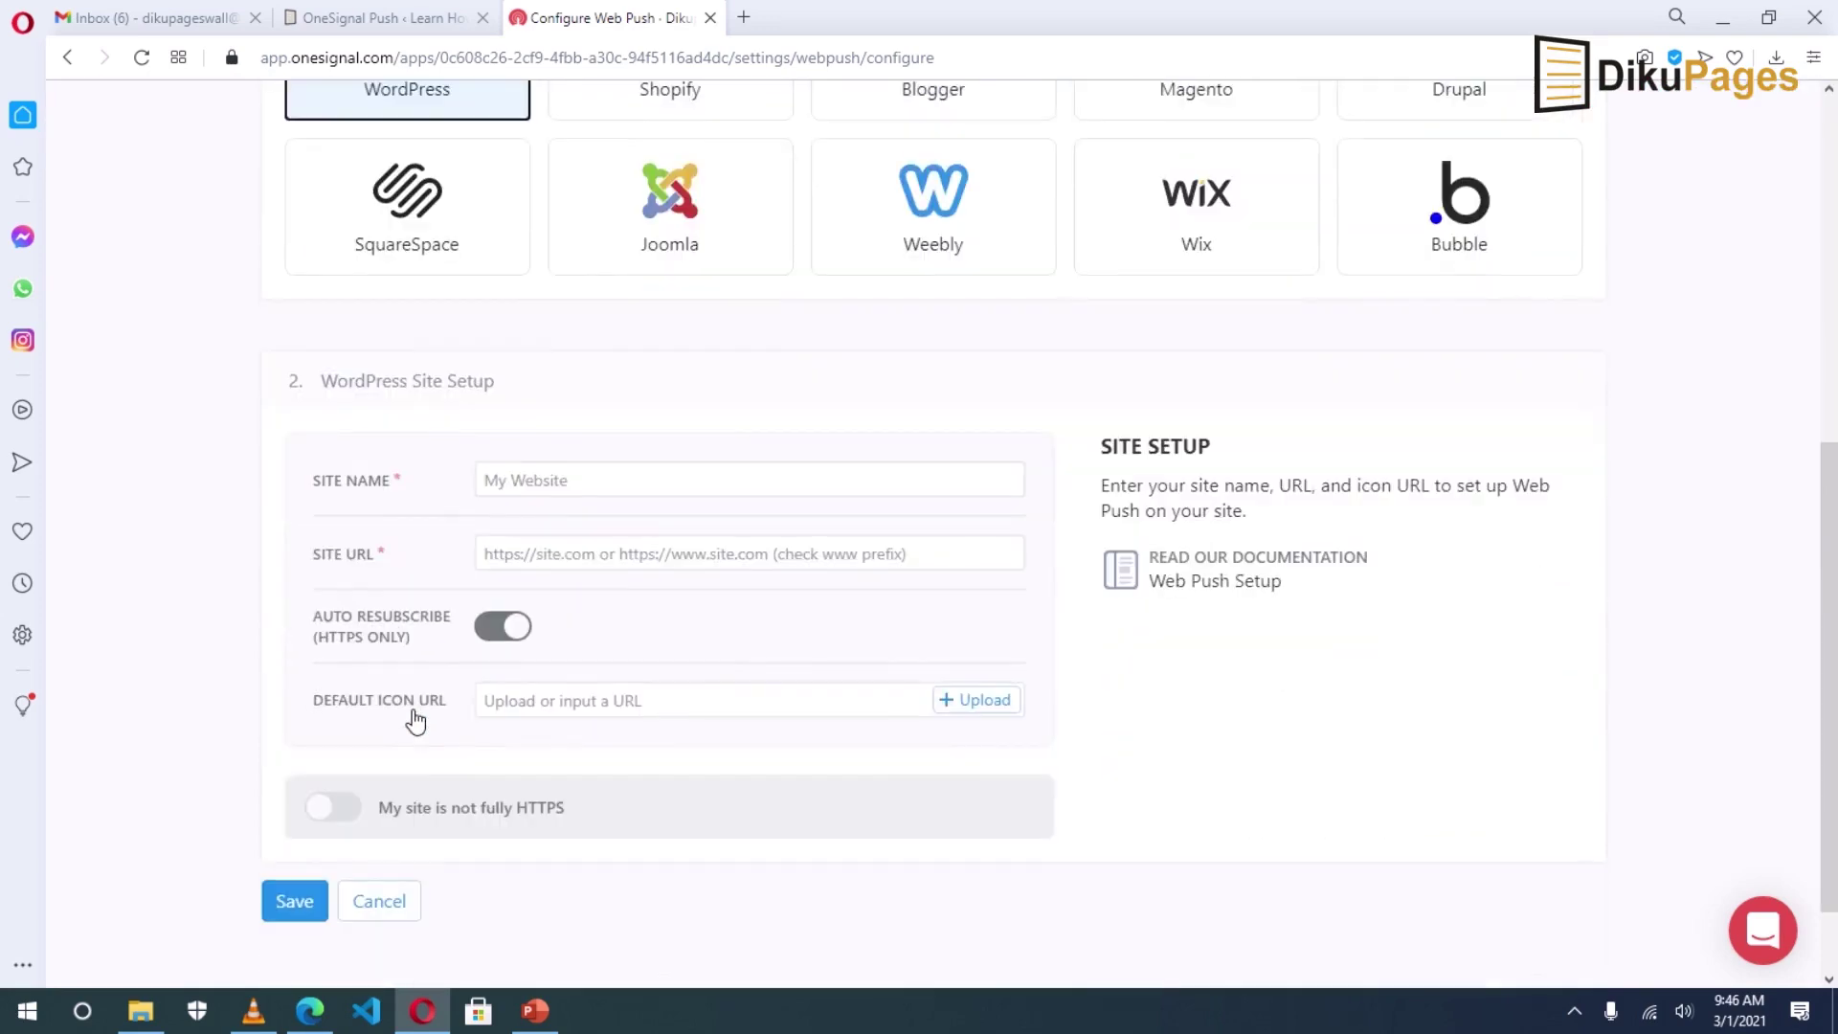
pyautogui.click(579, 371)
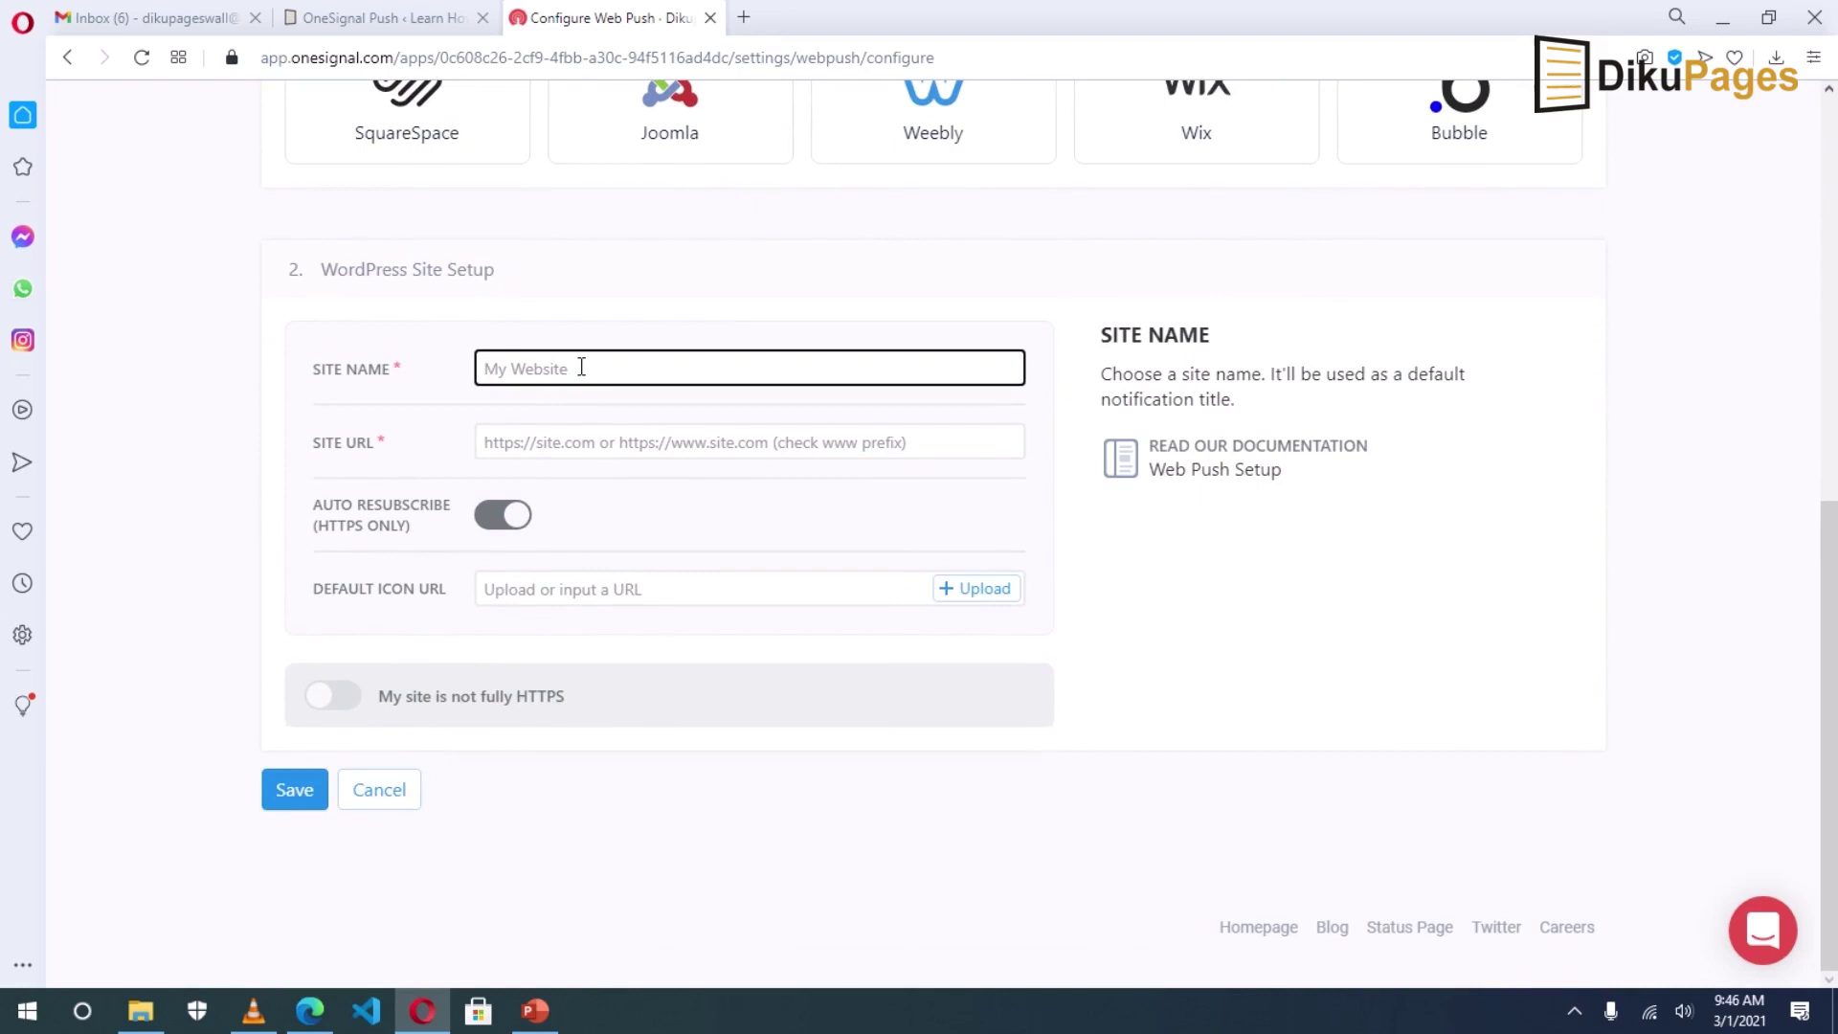
pyautogui.write('Dikupages.com')
pyautogui.click(580, 431)
pyautogui.write('https')
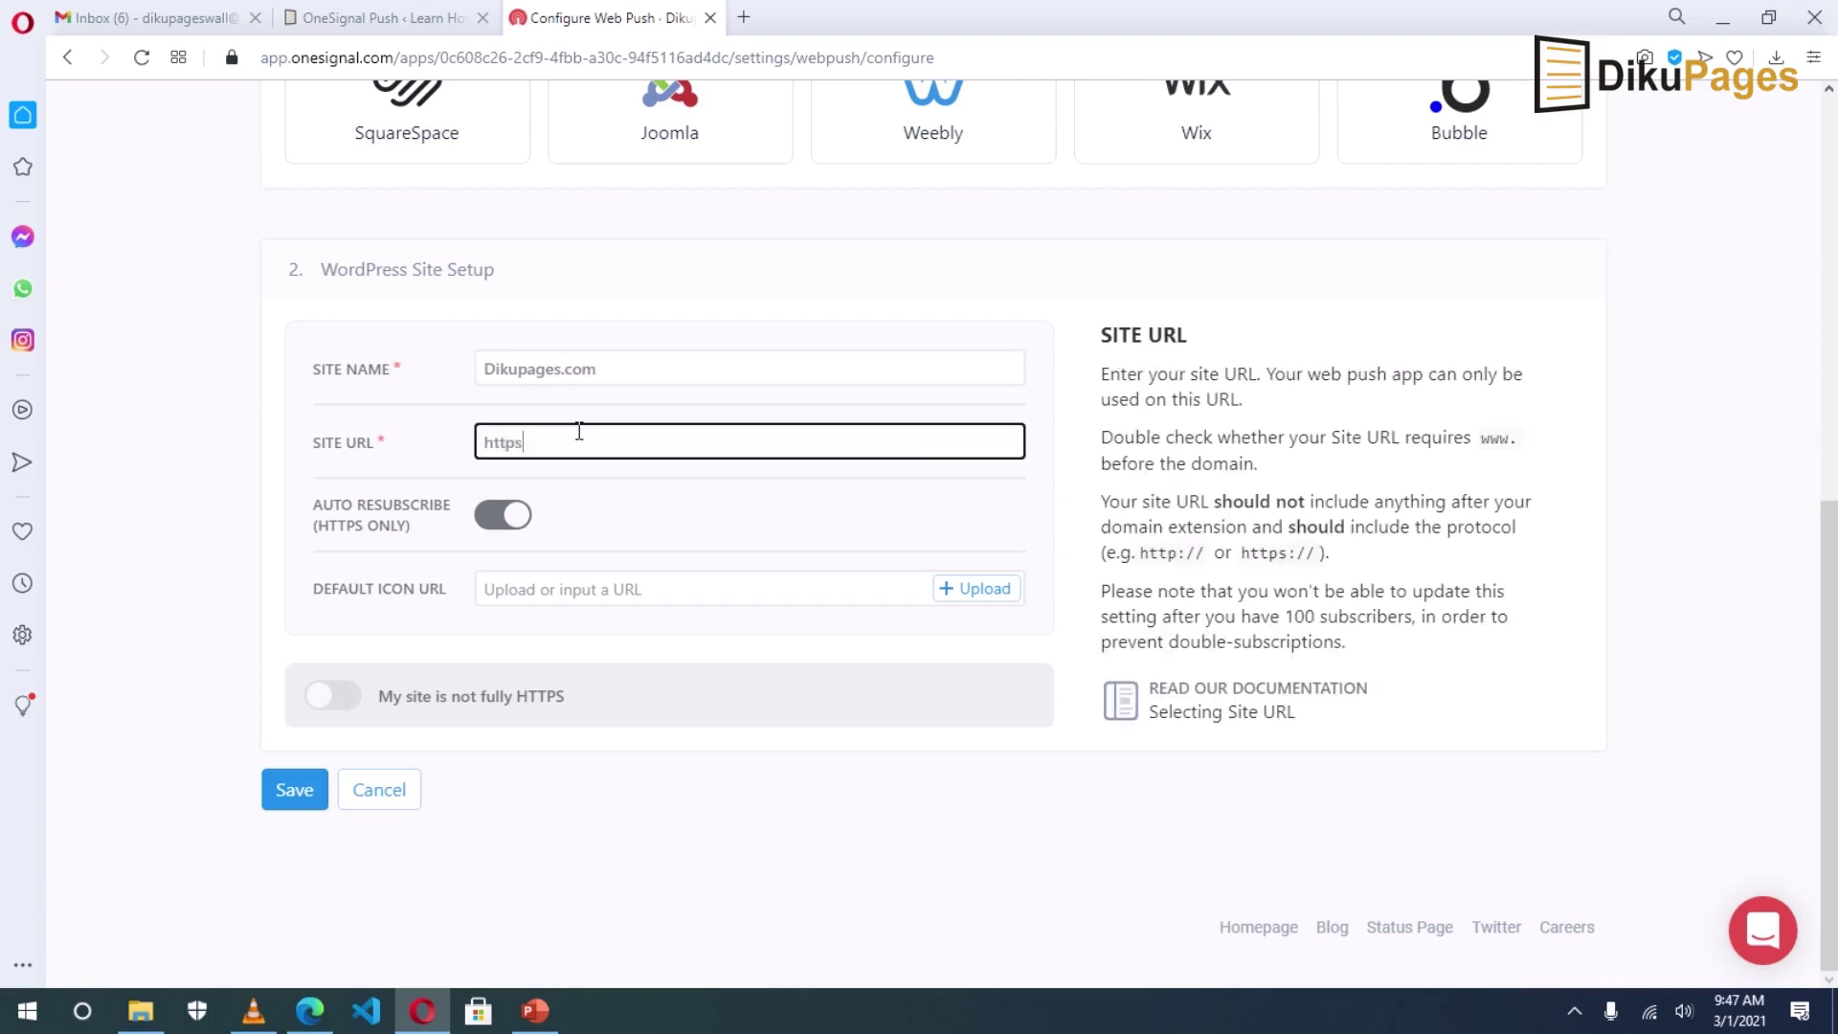
pyautogui.write('://dikupages.com')
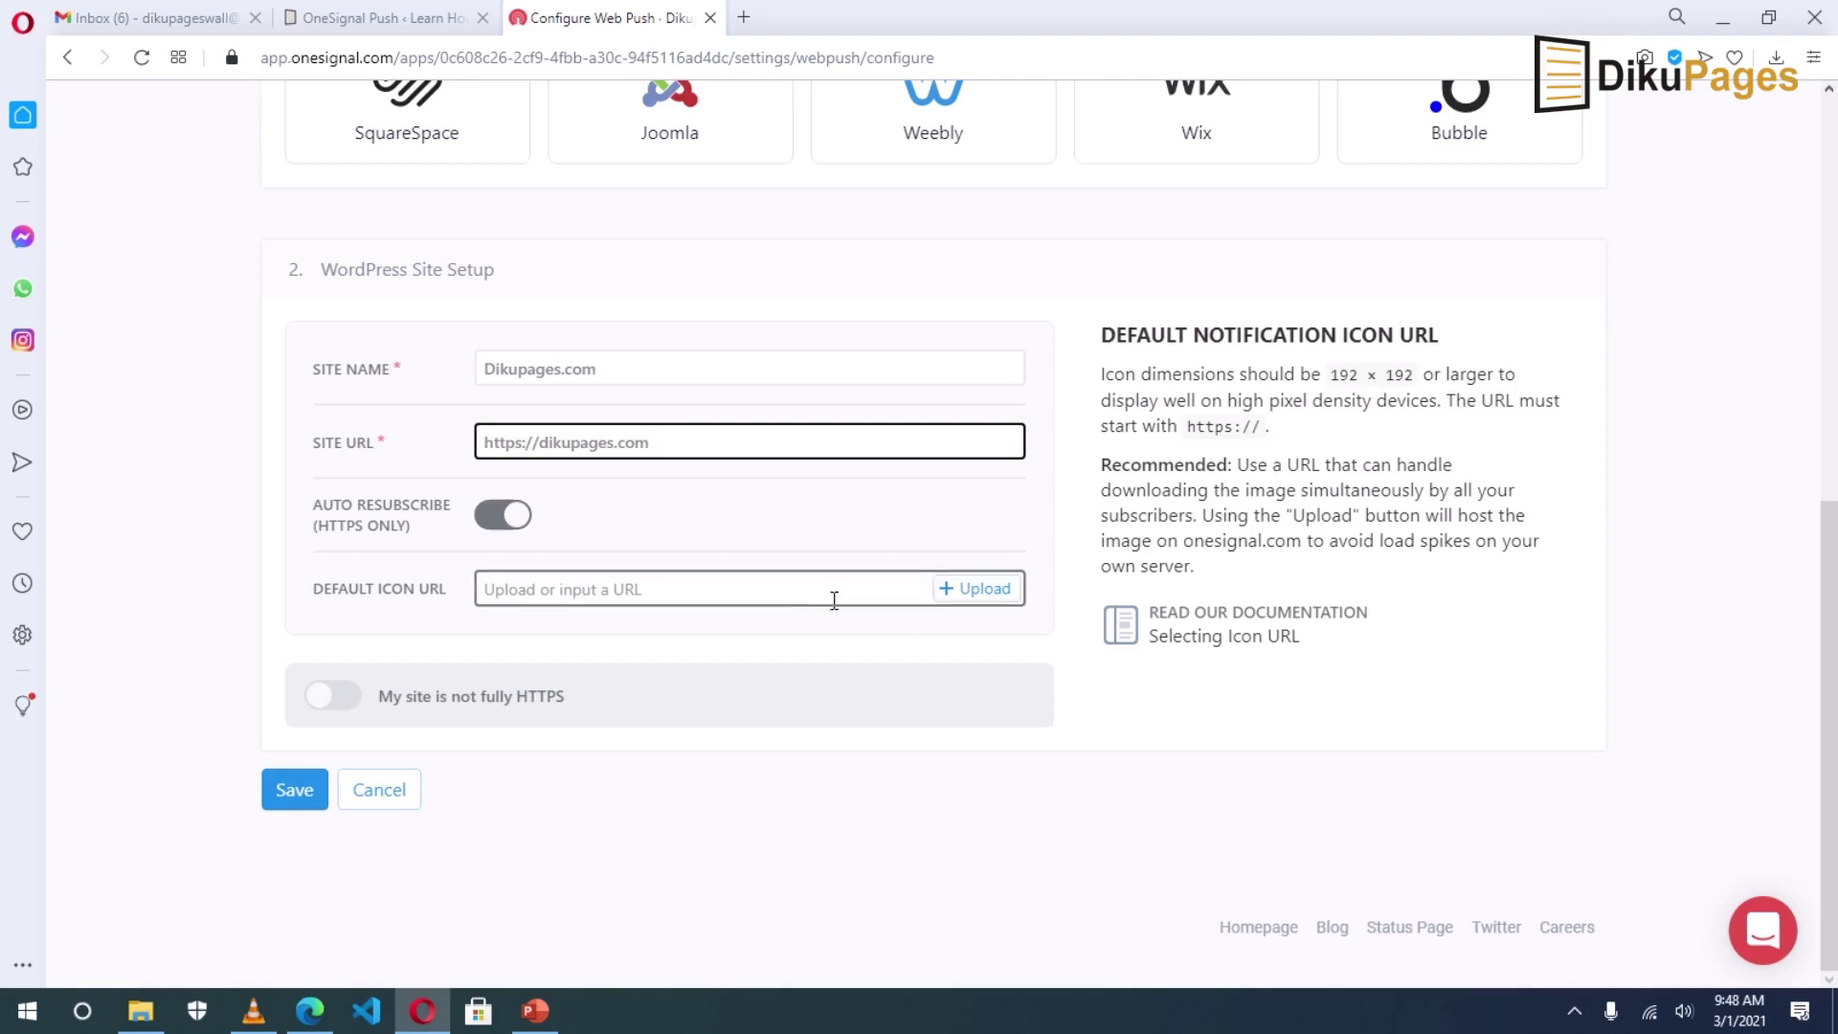
# Browse to the dikupages files folder on DIVERSE (E:) for the default icon upload and show its files as large icons
pyautogui.click(970, 592)
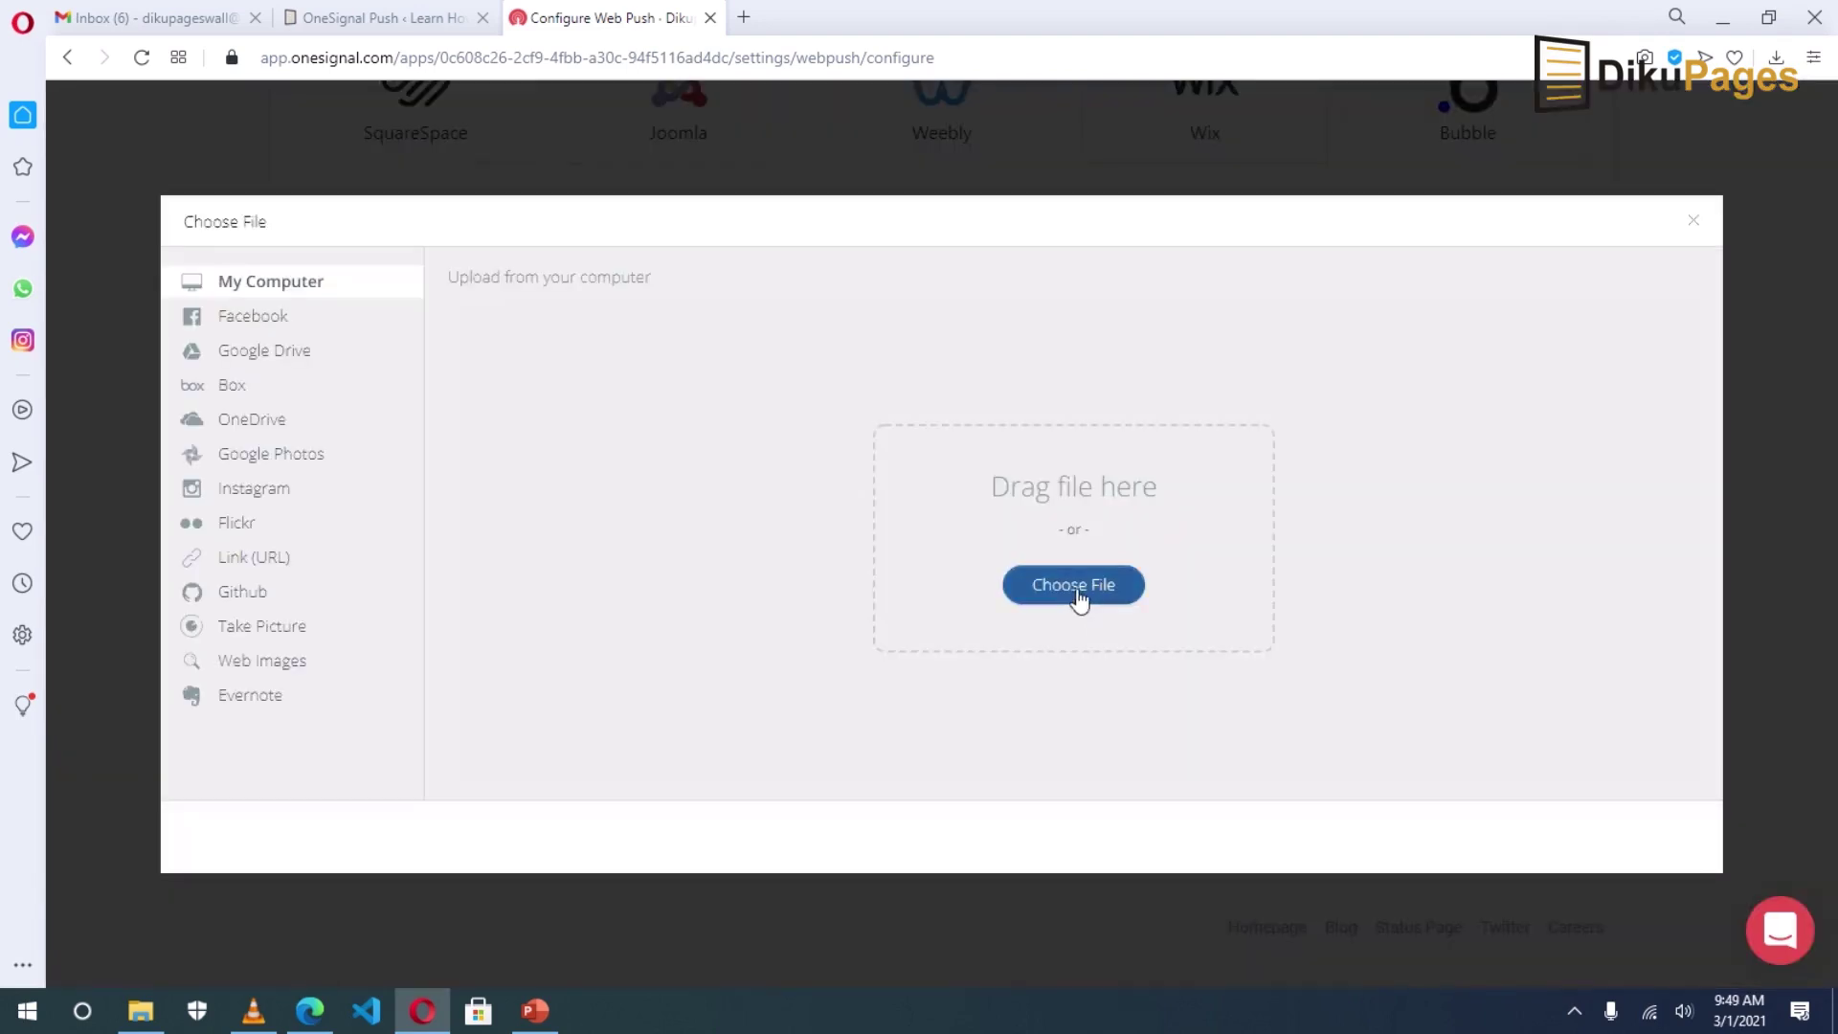
pyautogui.click(1077, 589)
pyautogui.click(963, 807)
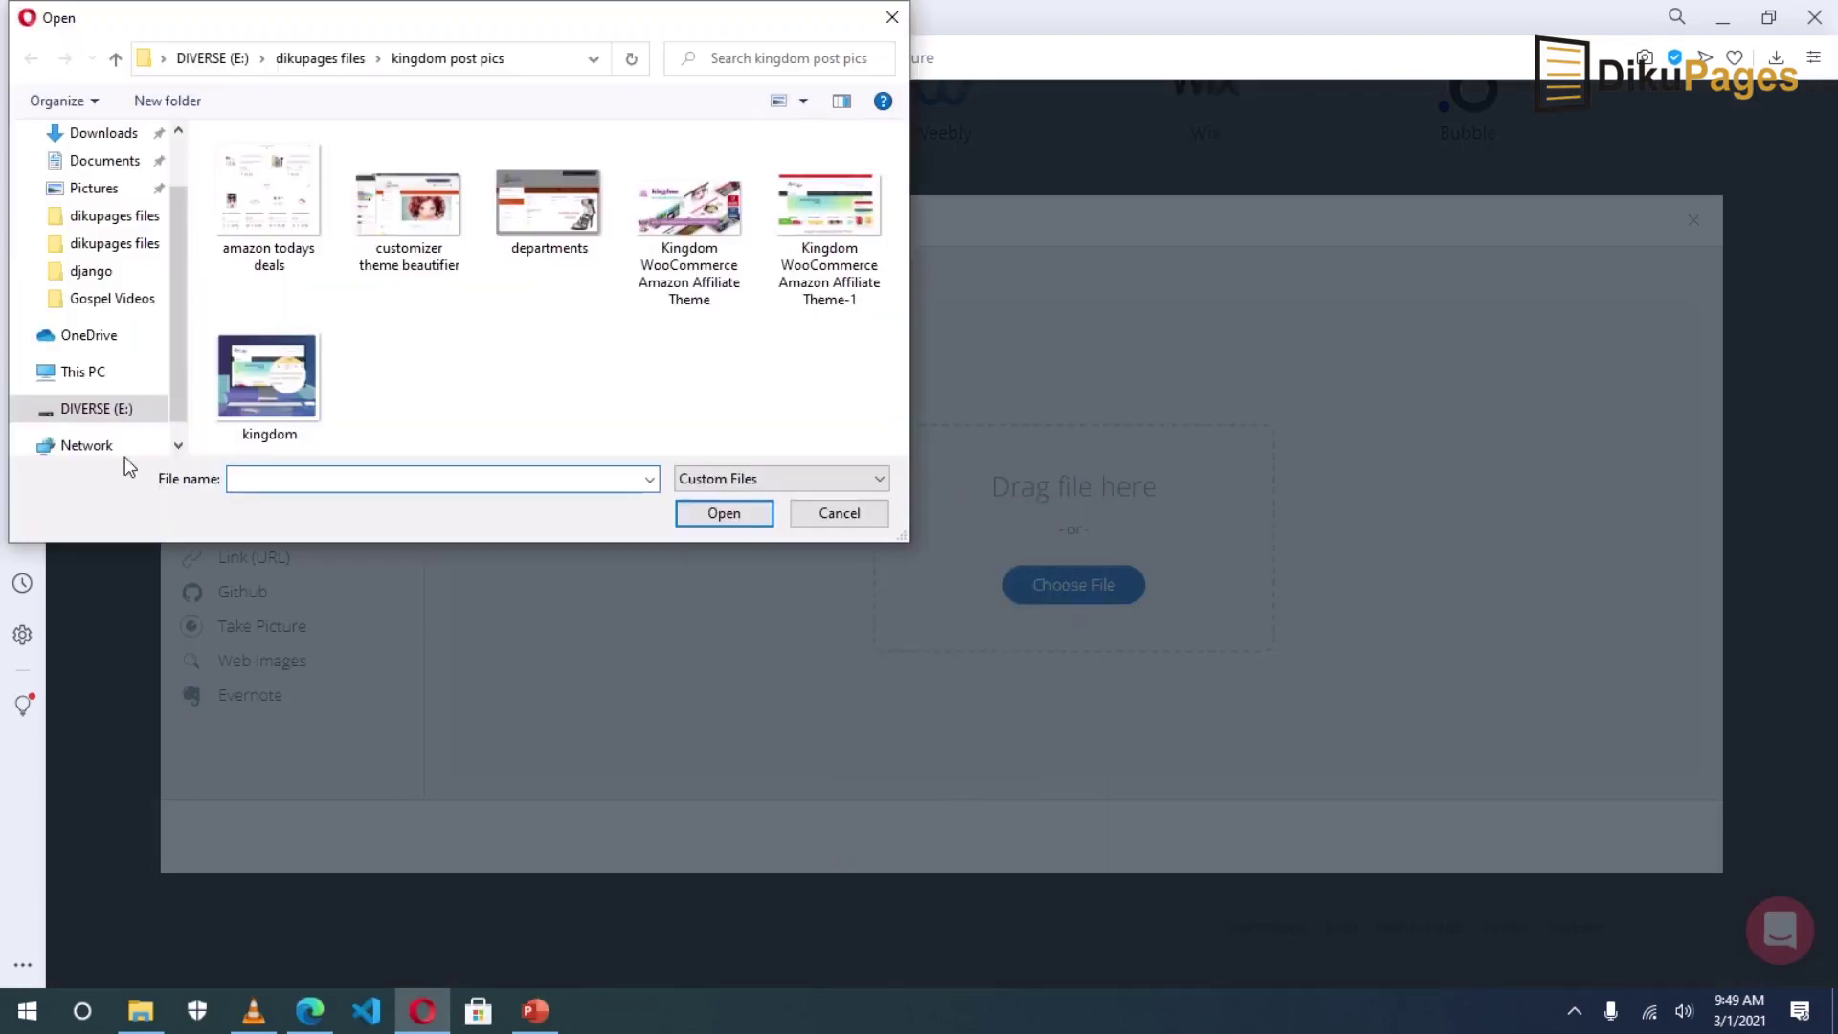
pyautogui.click(86, 409)
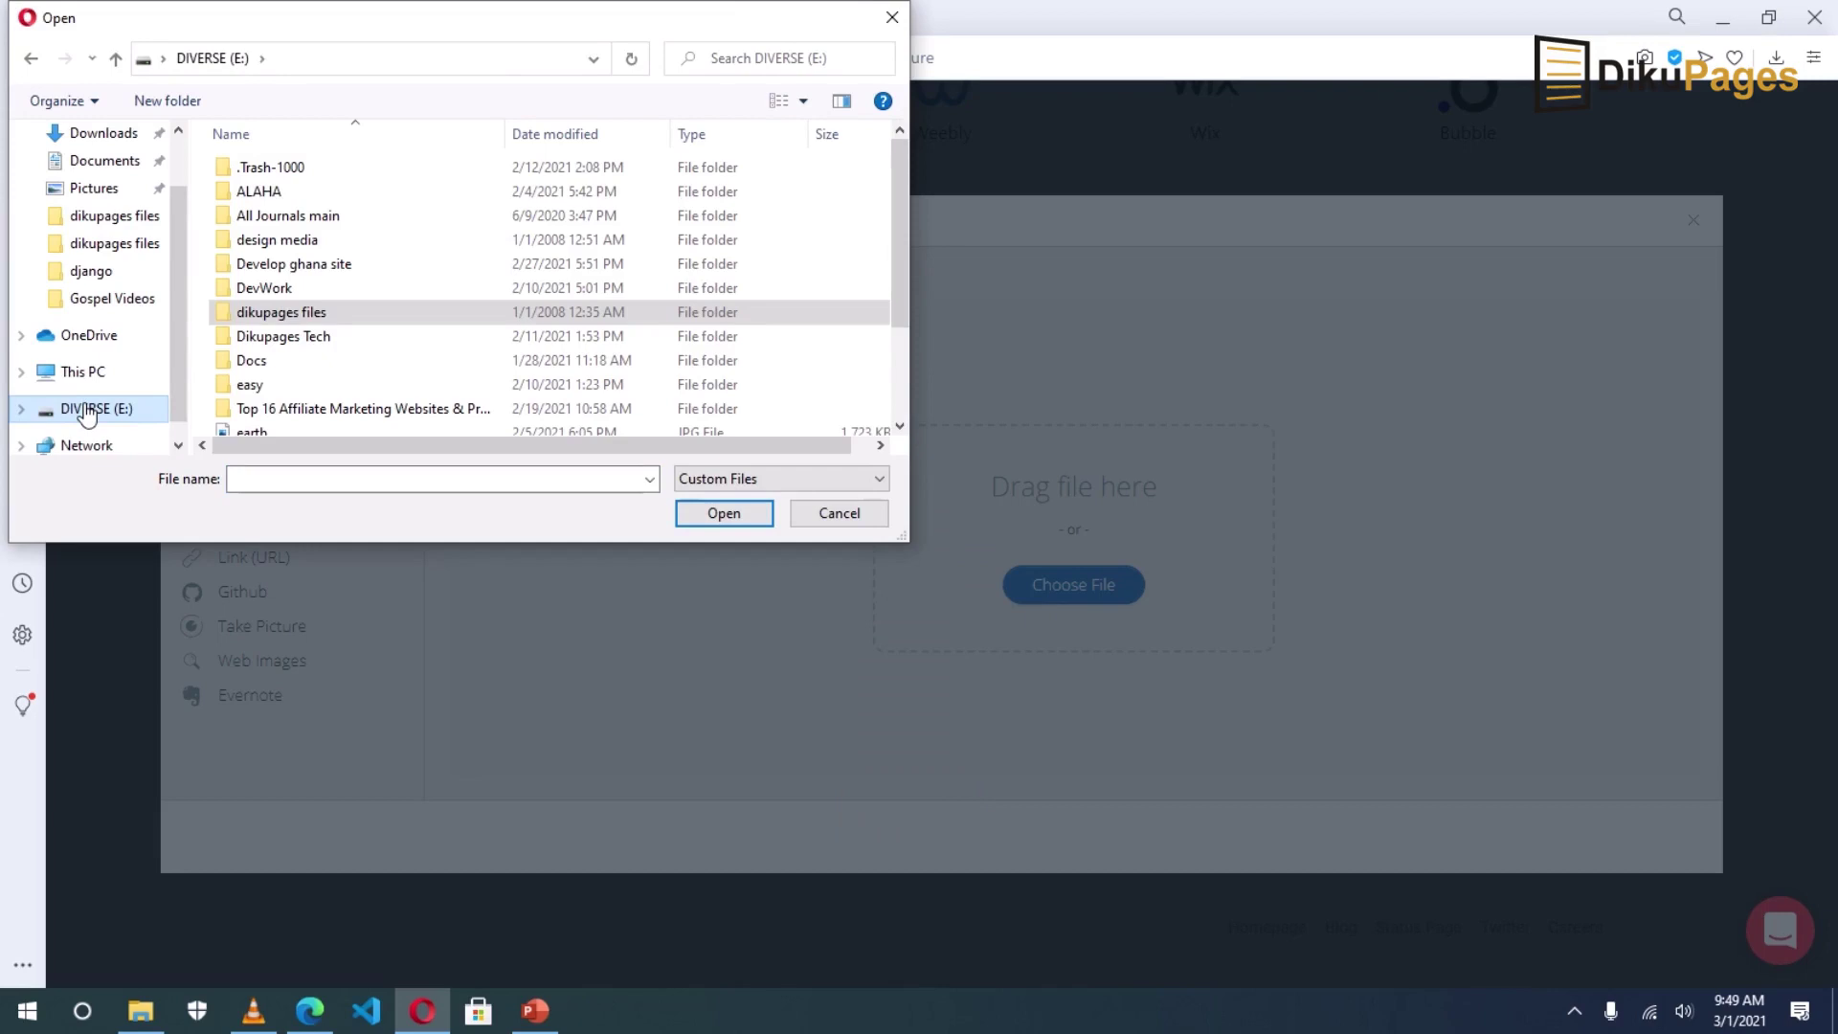
pyautogui.doubleClick(274, 316)
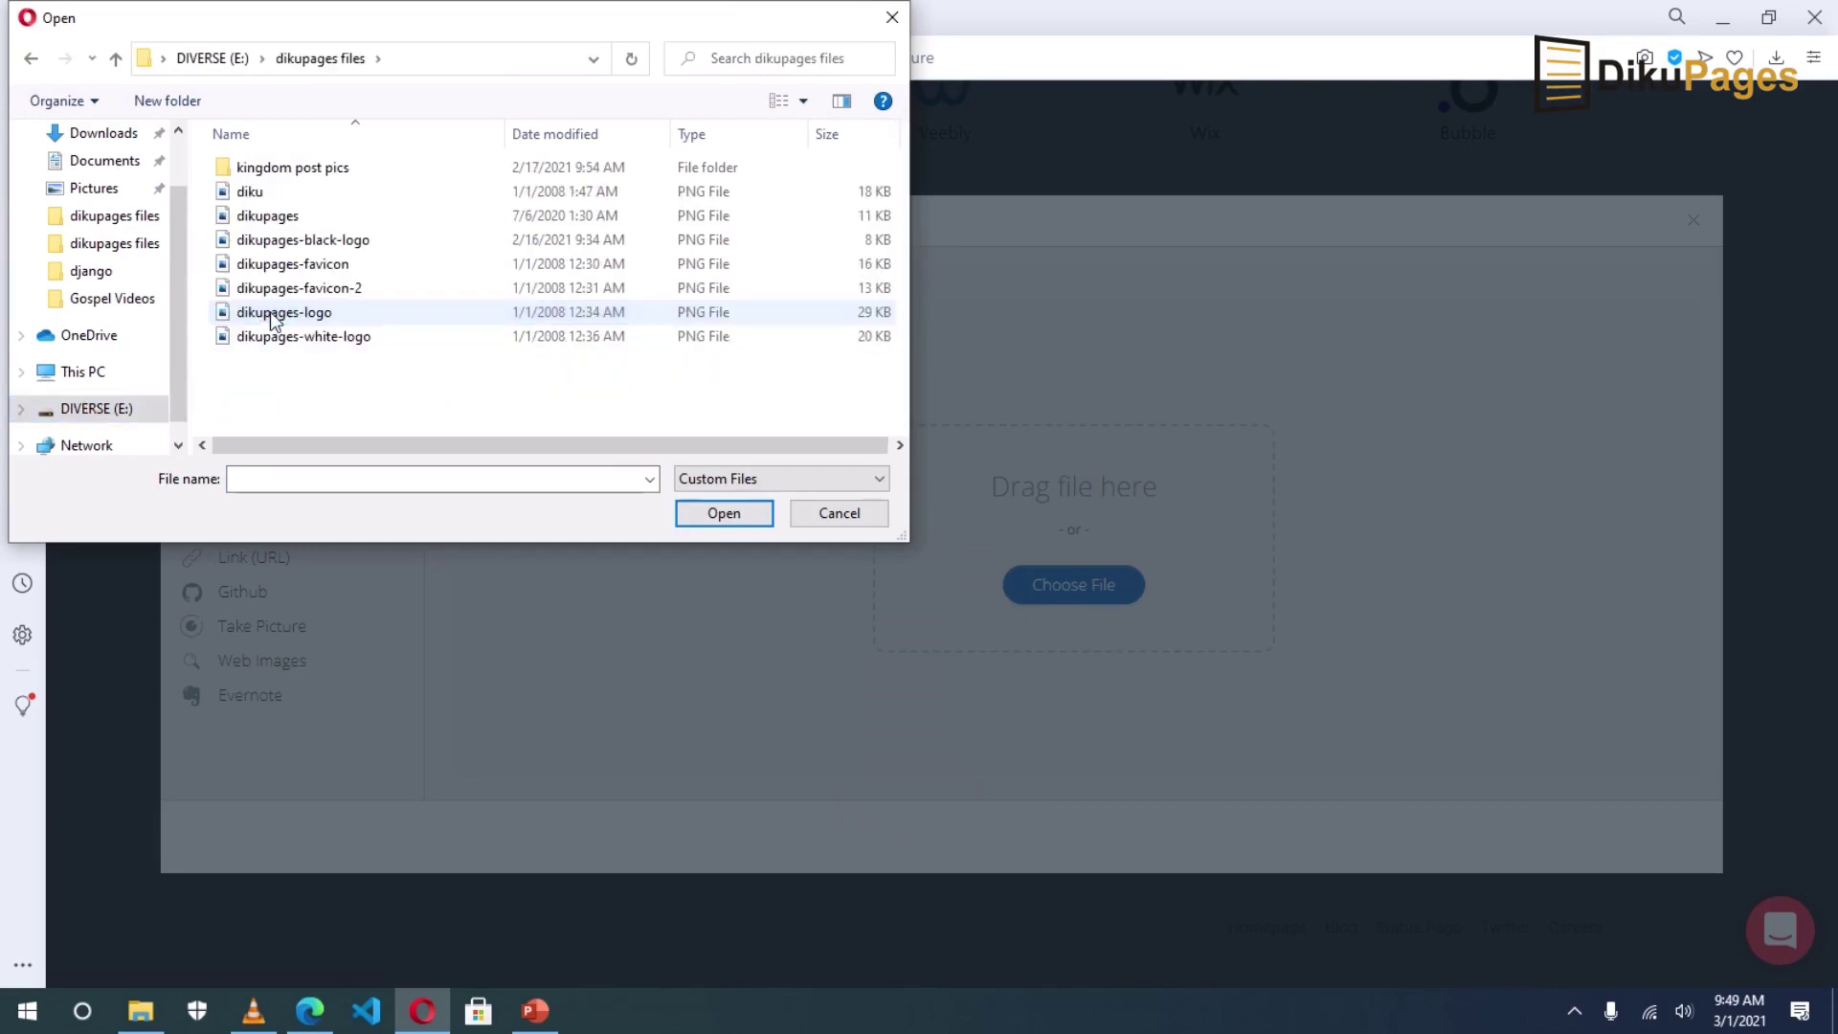
pyautogui.click(804, 101)
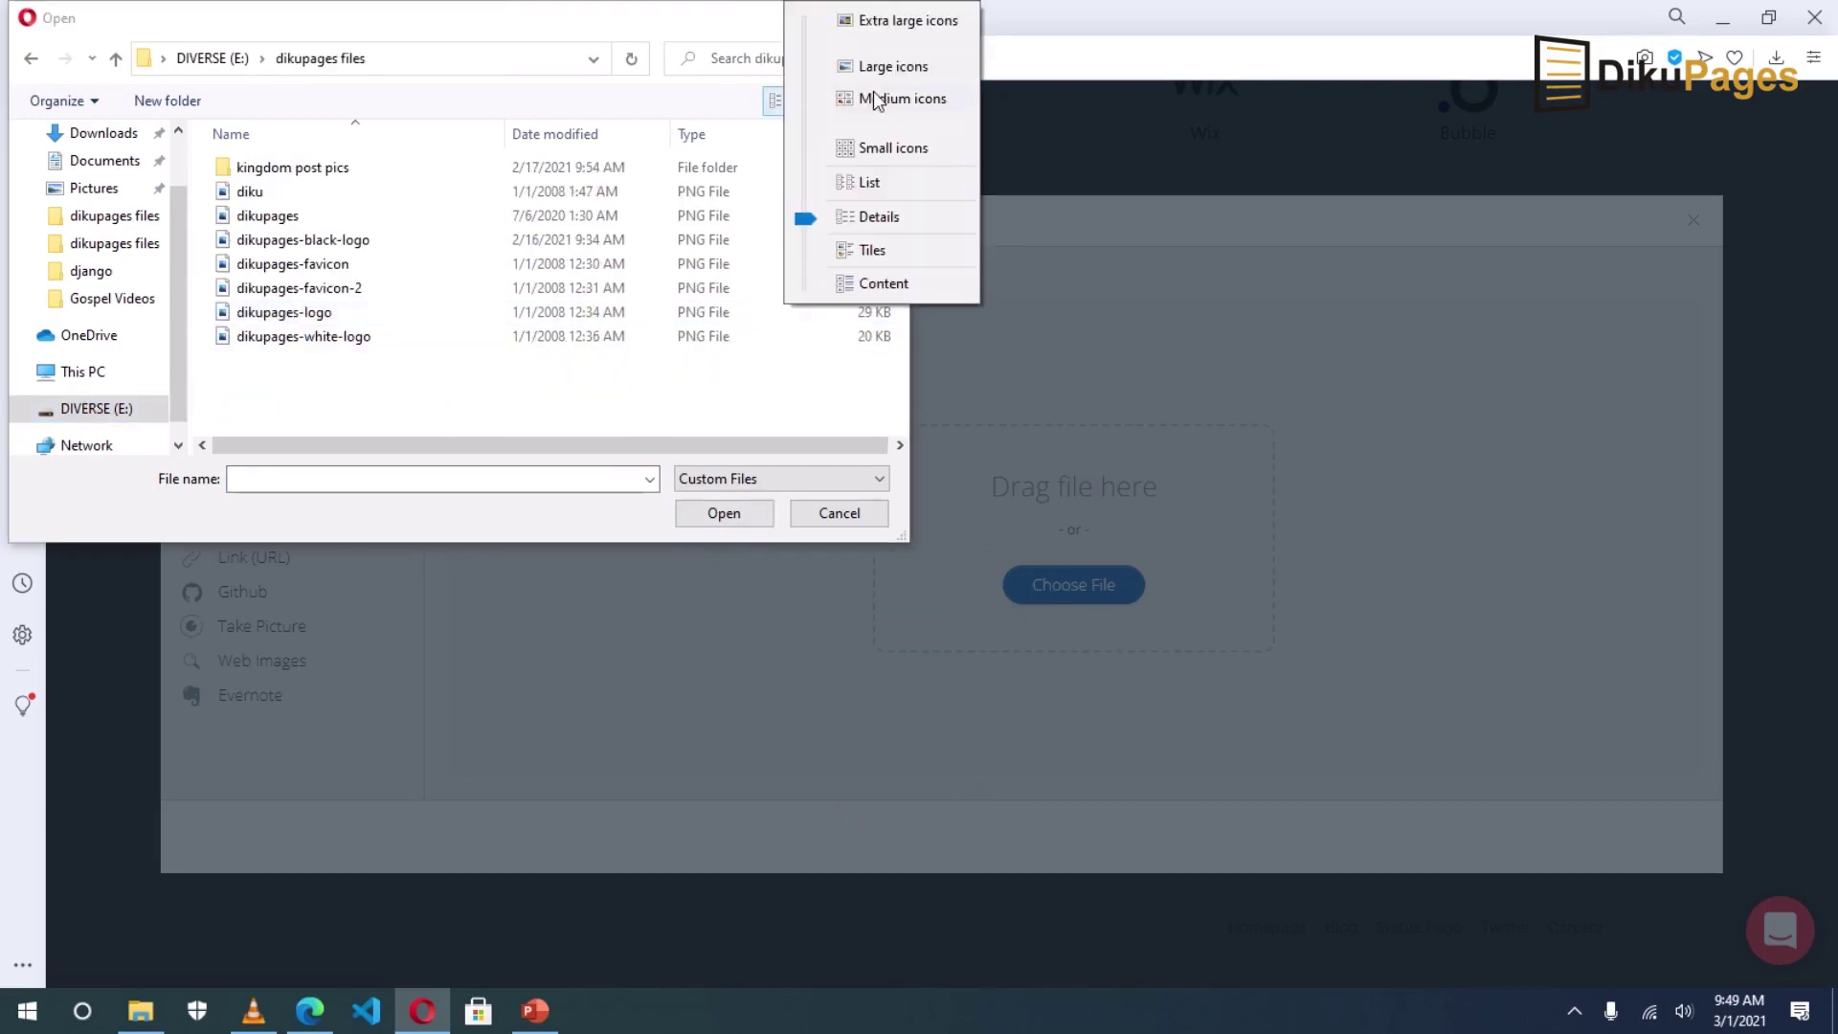
pyautogui.click(877, 67)
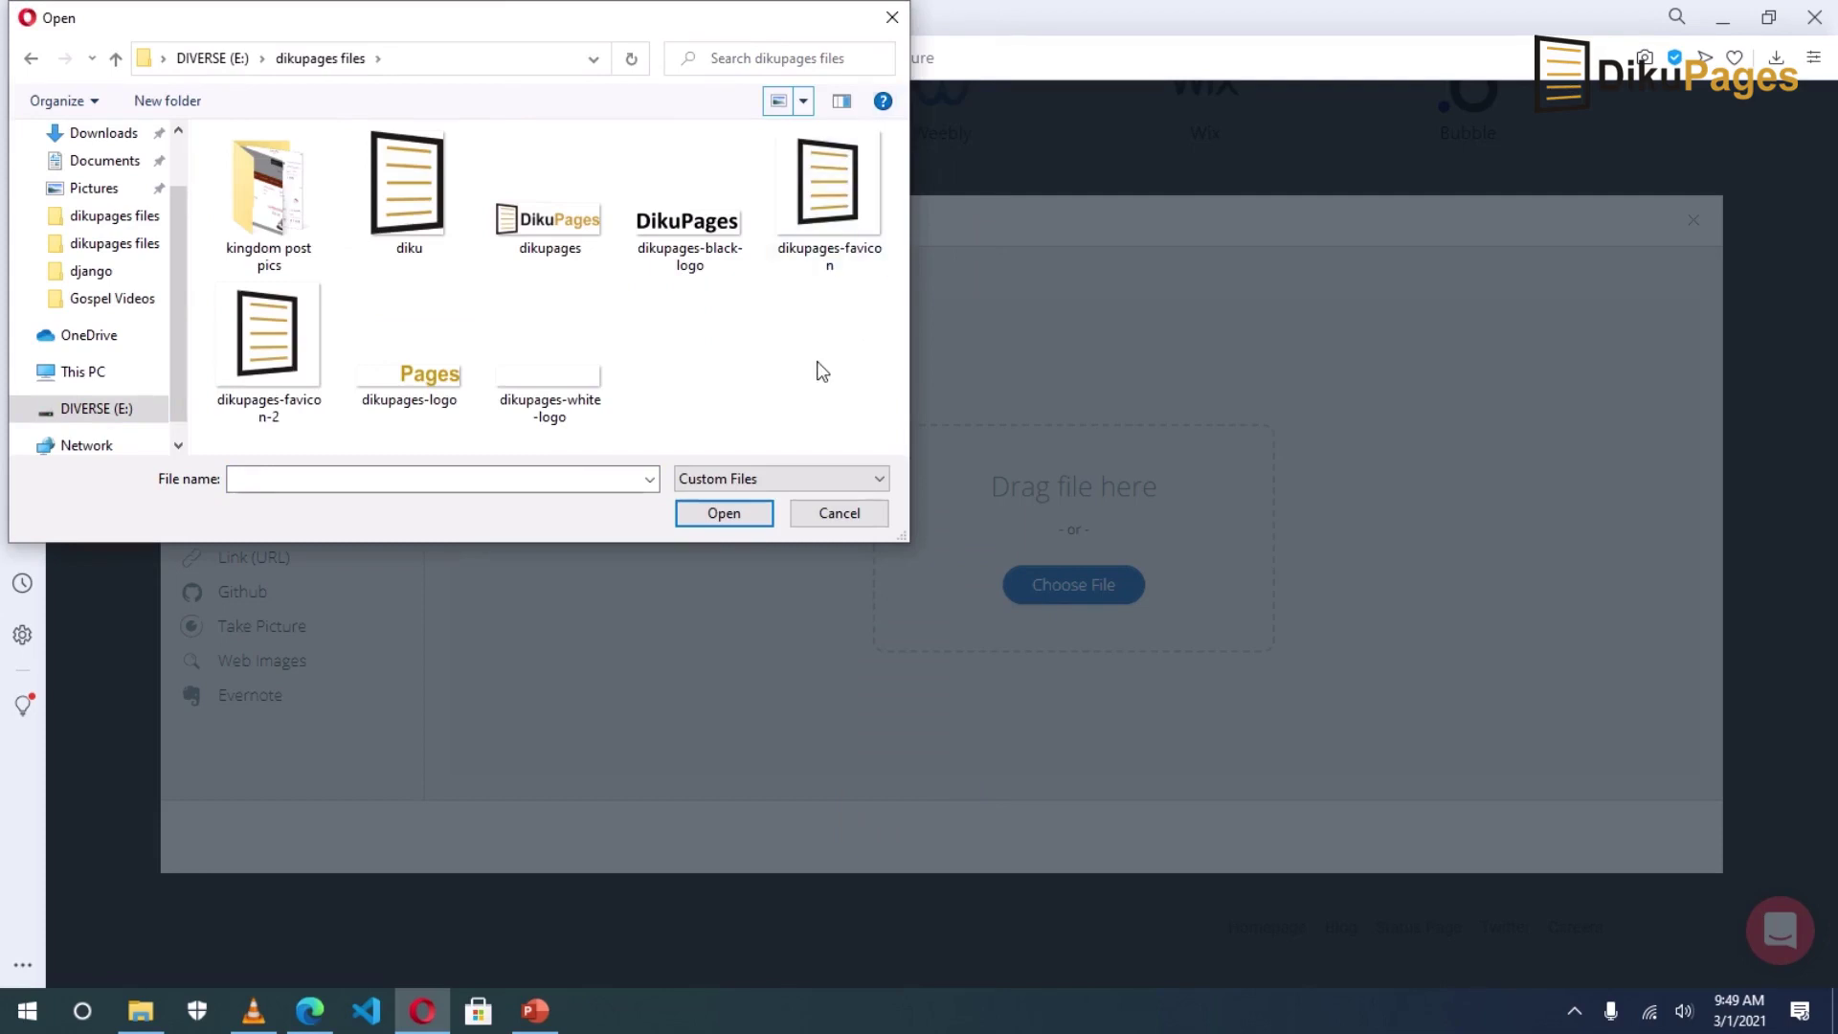
# Upload dikupages-favicon-2 as the default notification icon and save the WordPress site setup
pyautogui.click(275, 337)
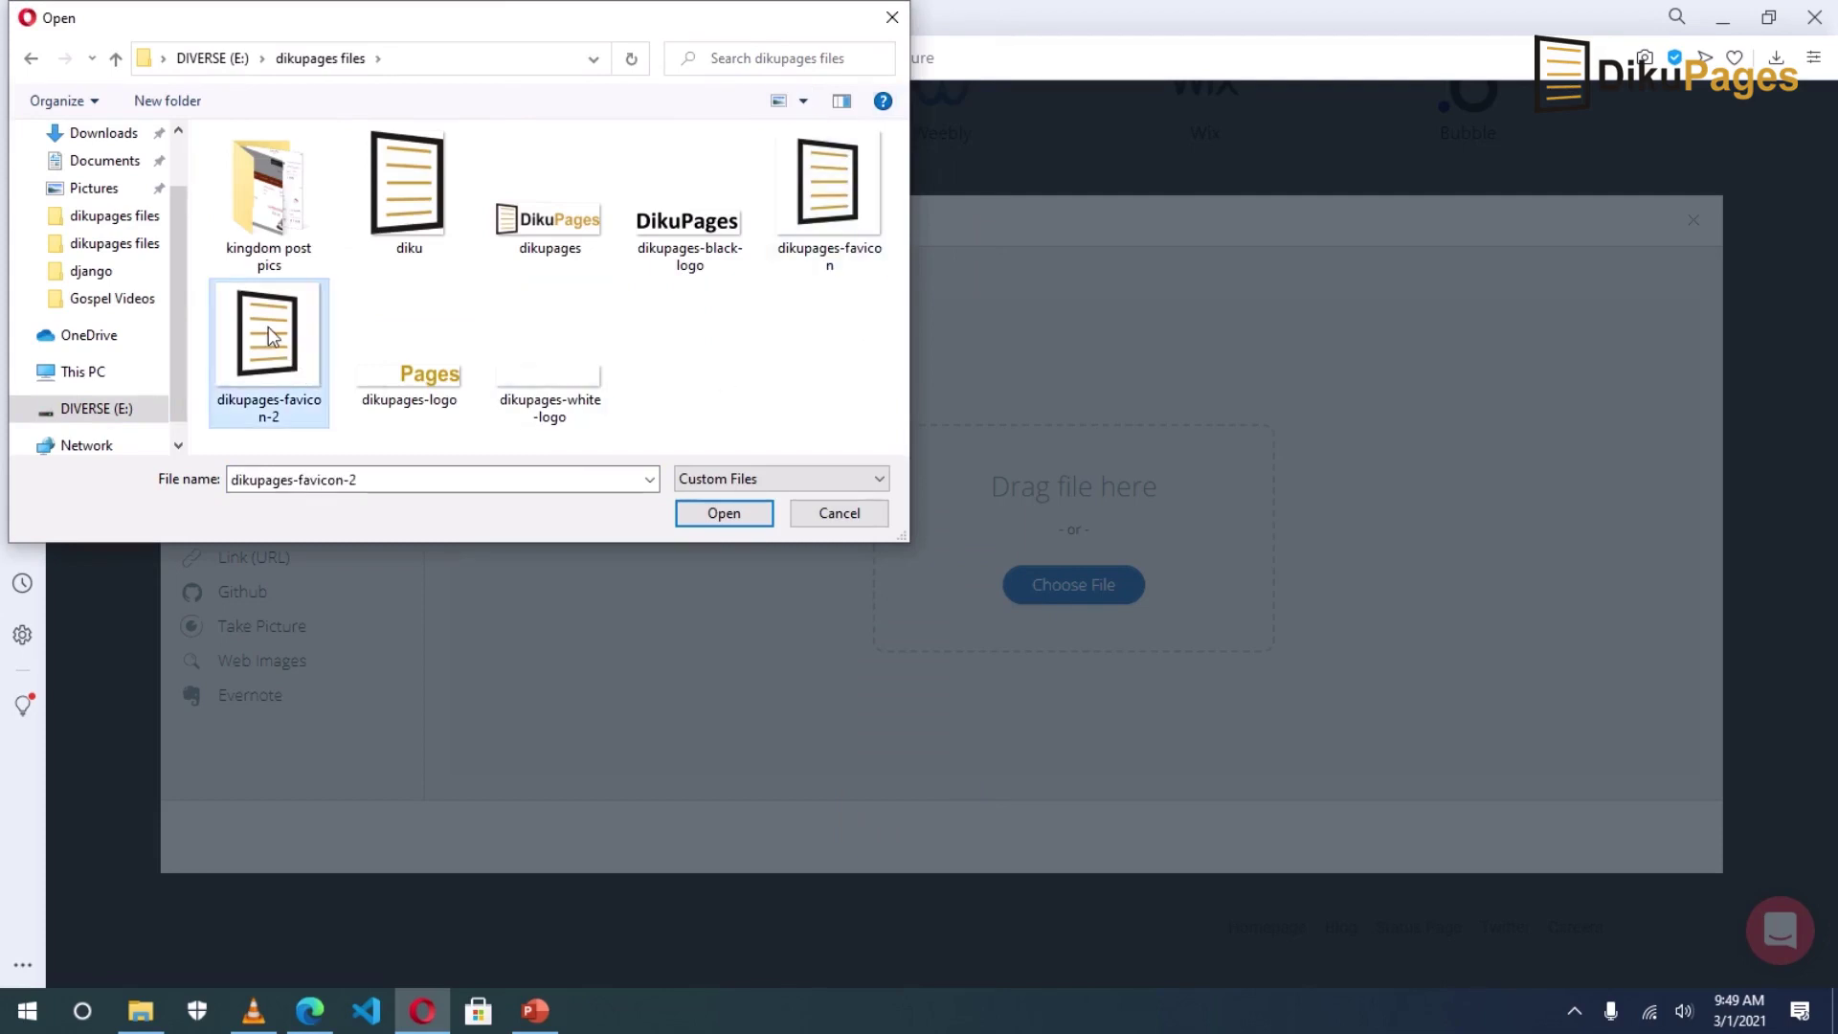
pyautogui.click(725, 512)
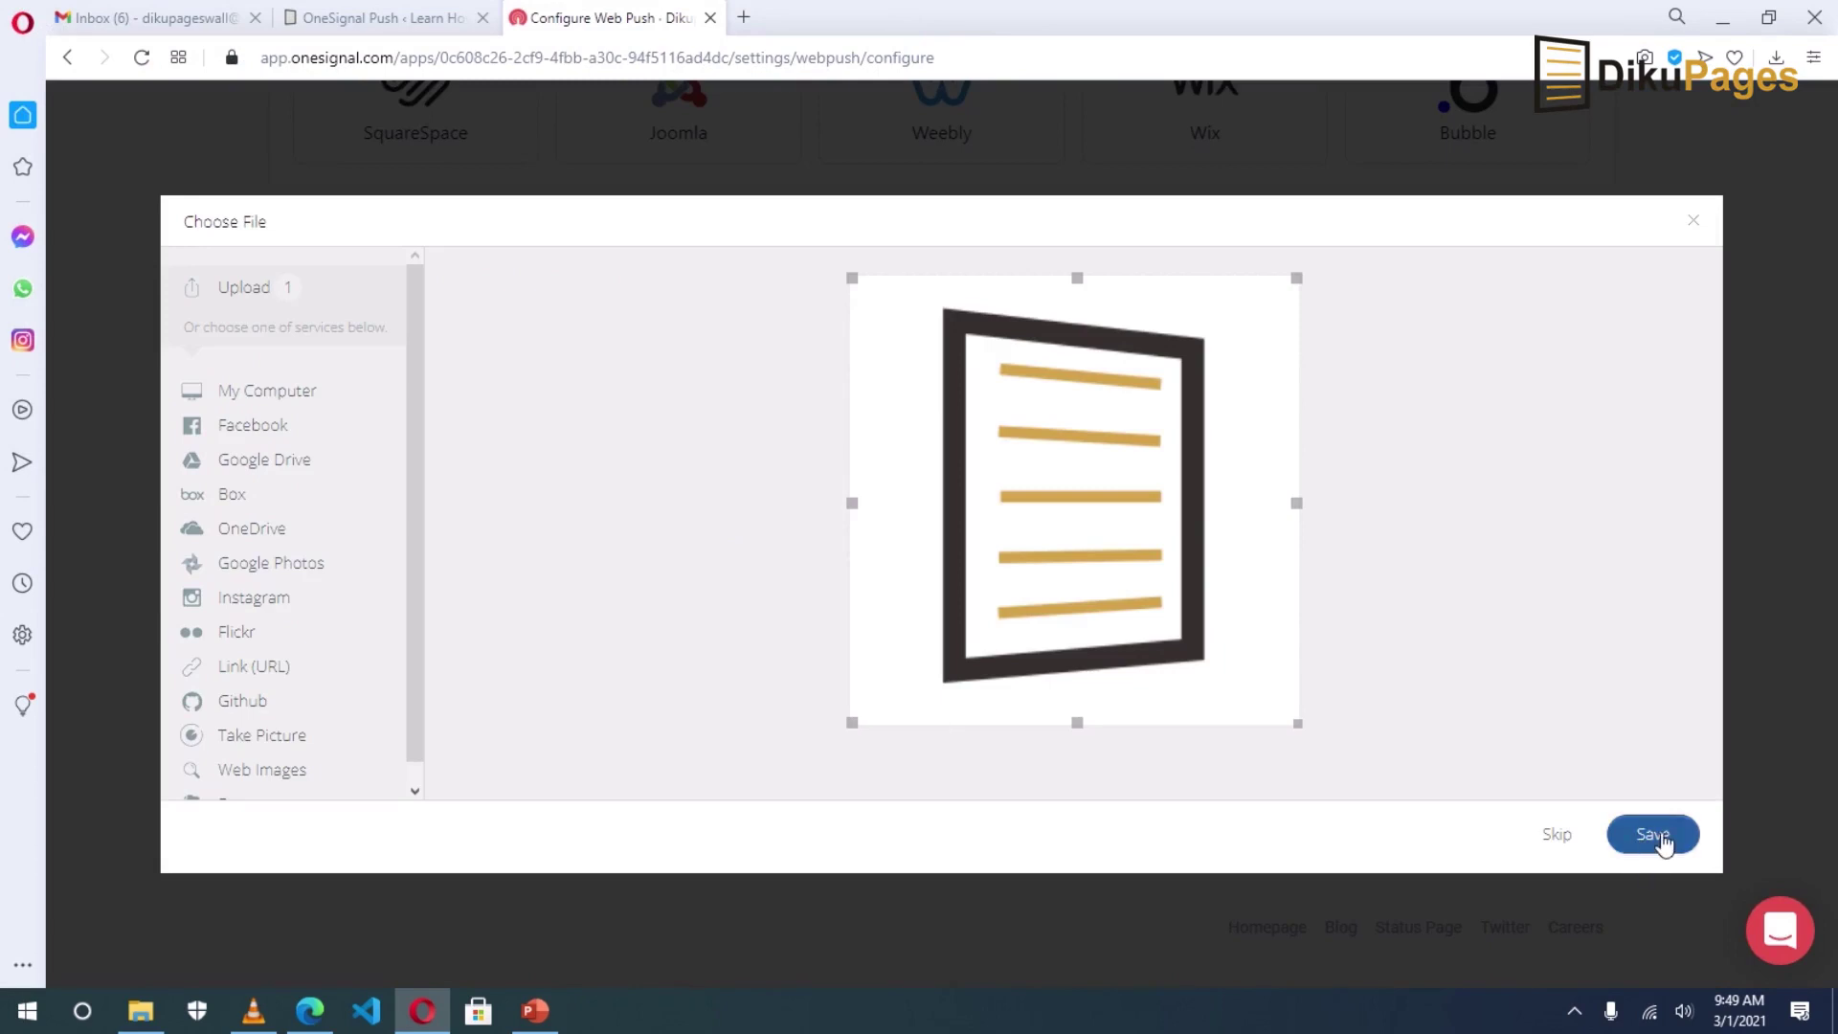
pyautogui.click(1655, 835)
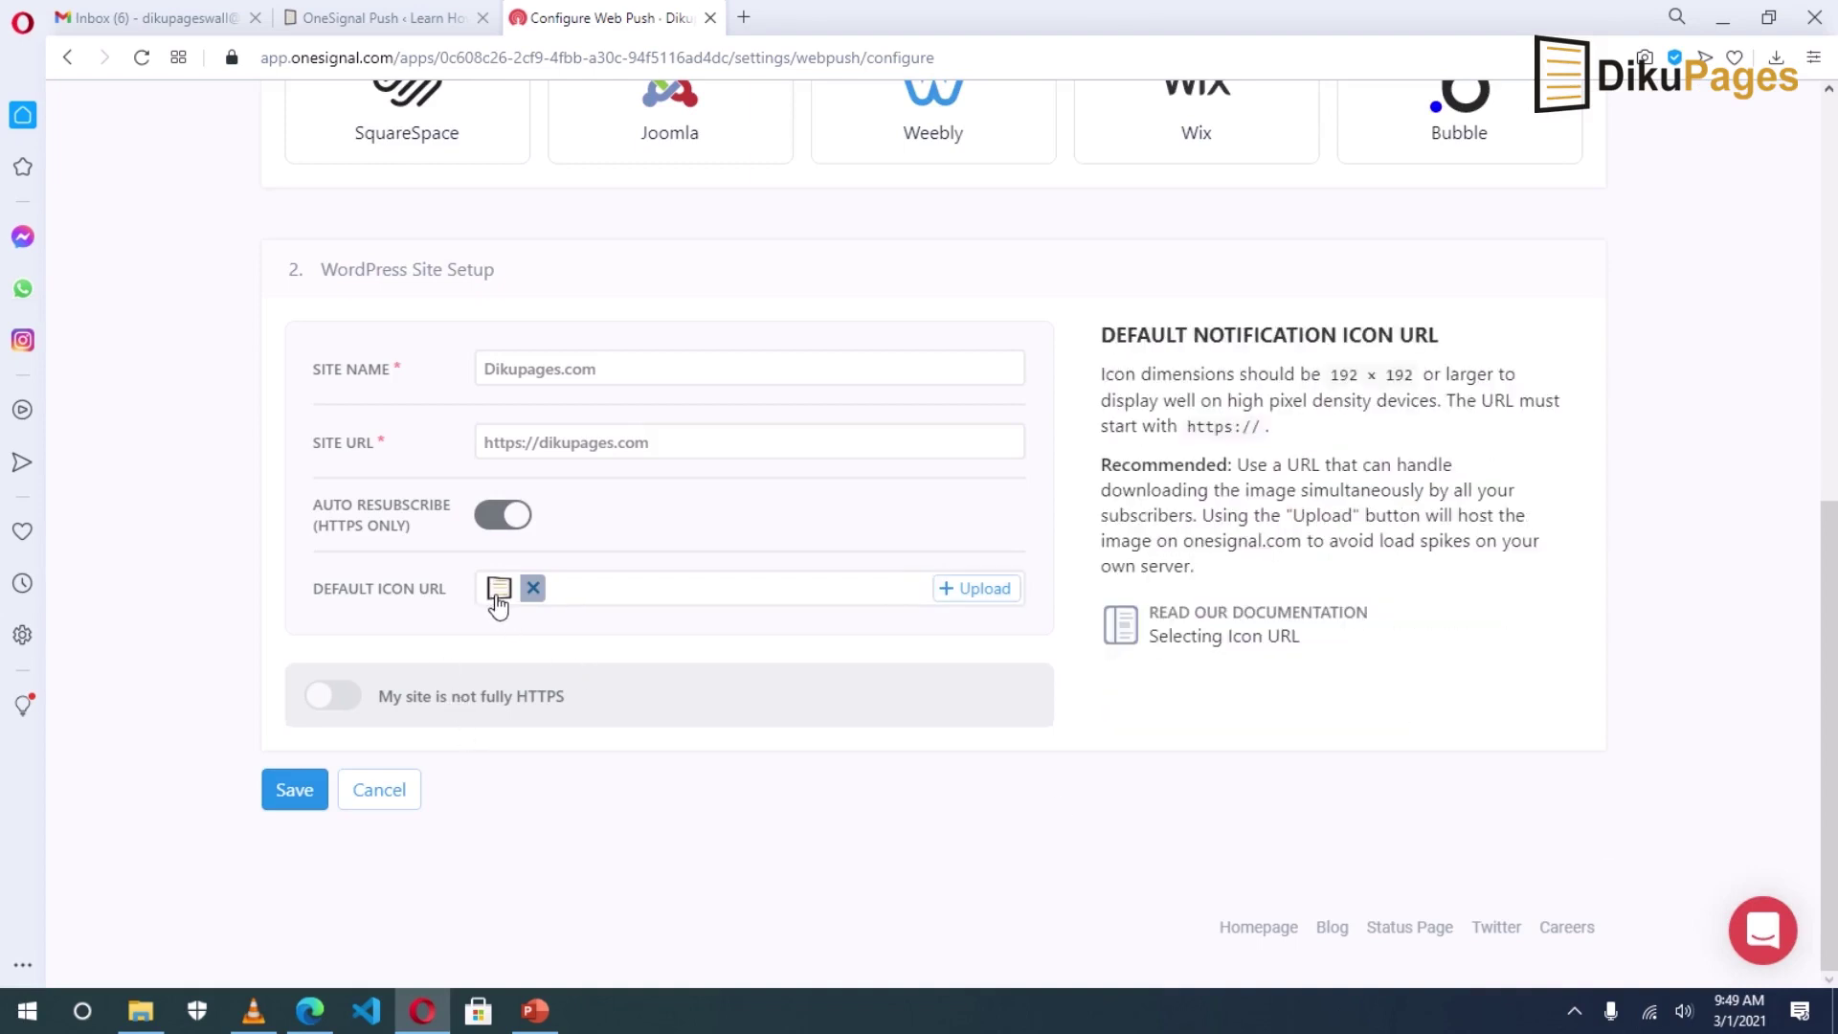
pyautogui.moveTo(410, 710)
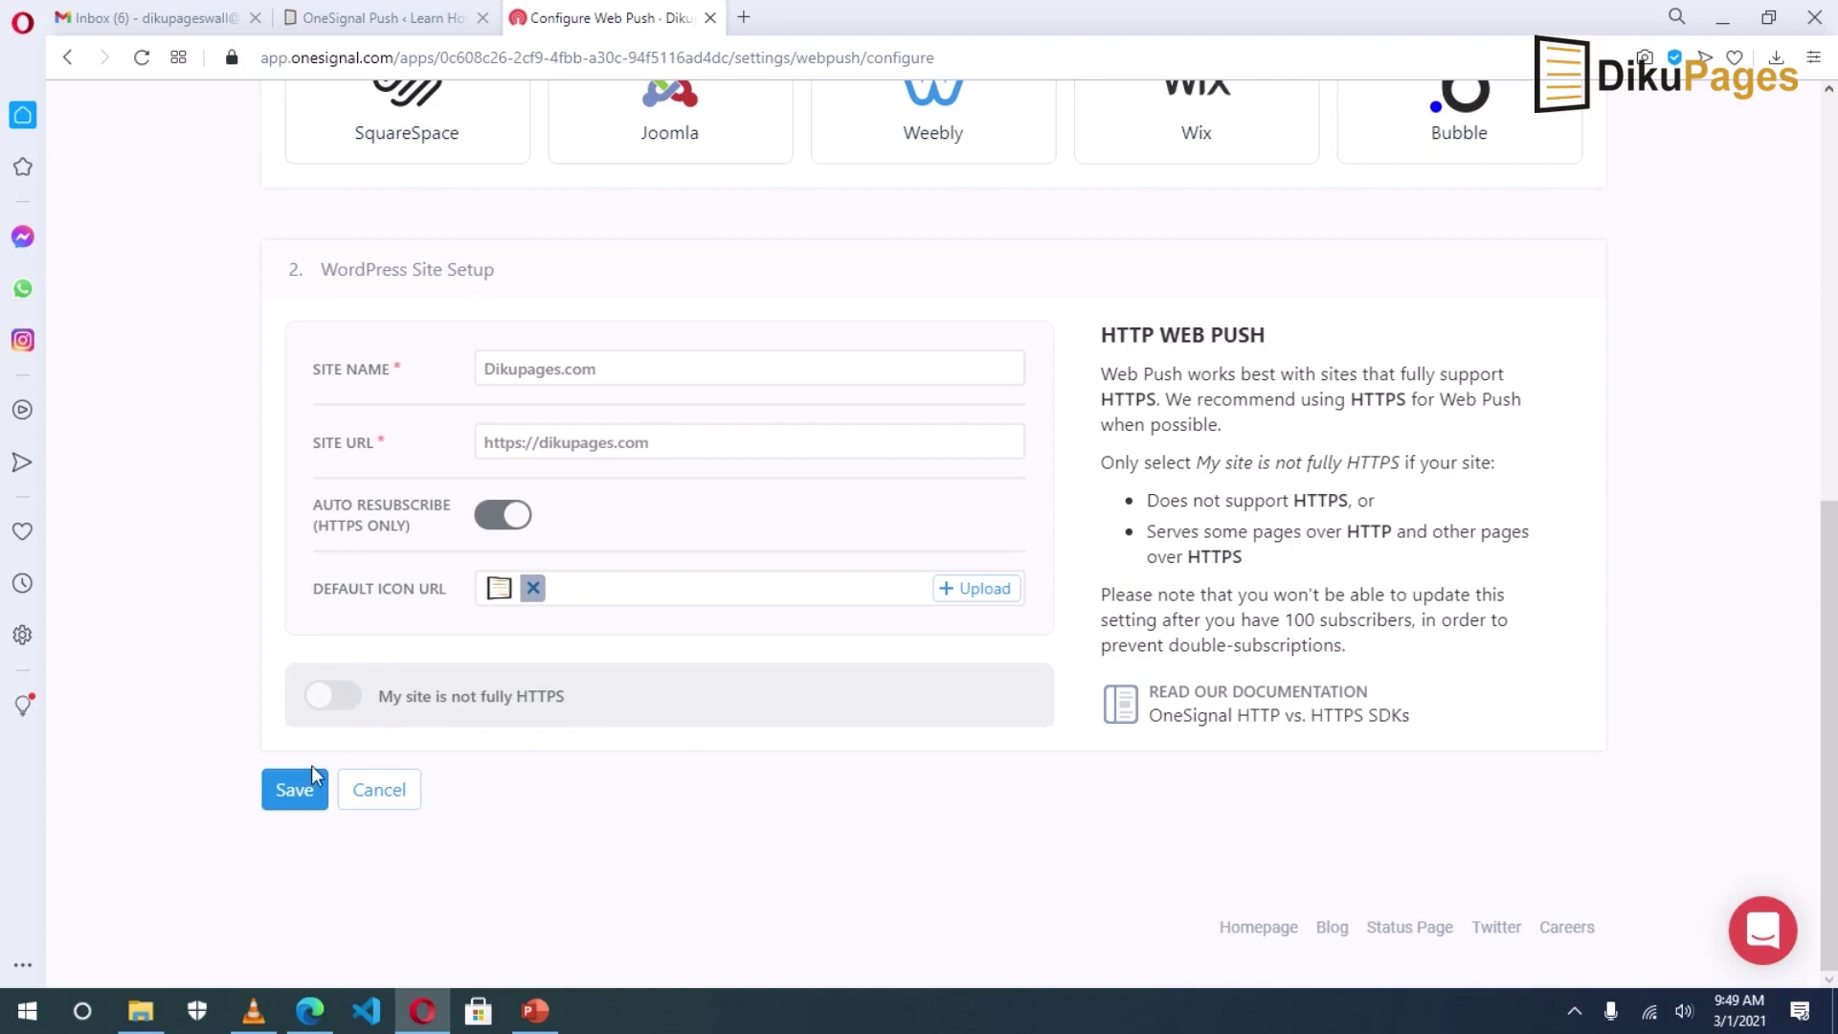
pyautogui.click(293, 794)
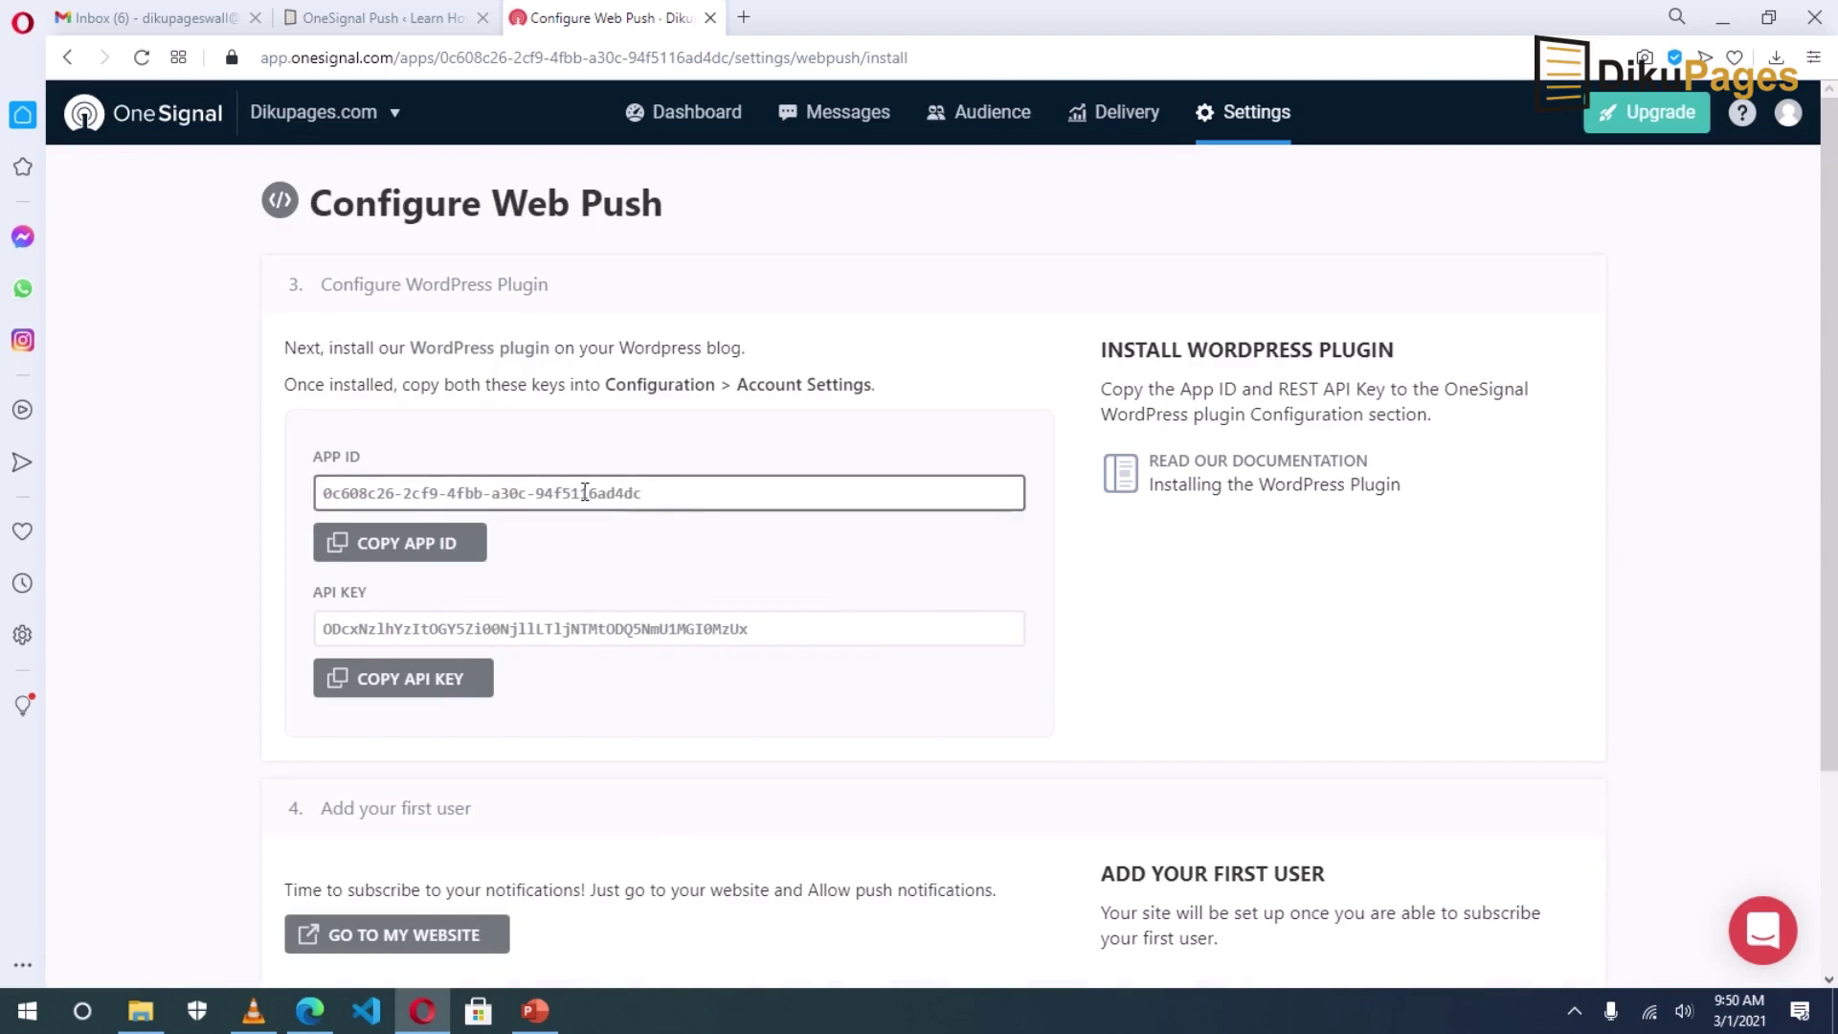
# Copy the App ID from OneSignal into the App ID field of the WordPress plugin's configuration
pyautogui.click(410, 548)
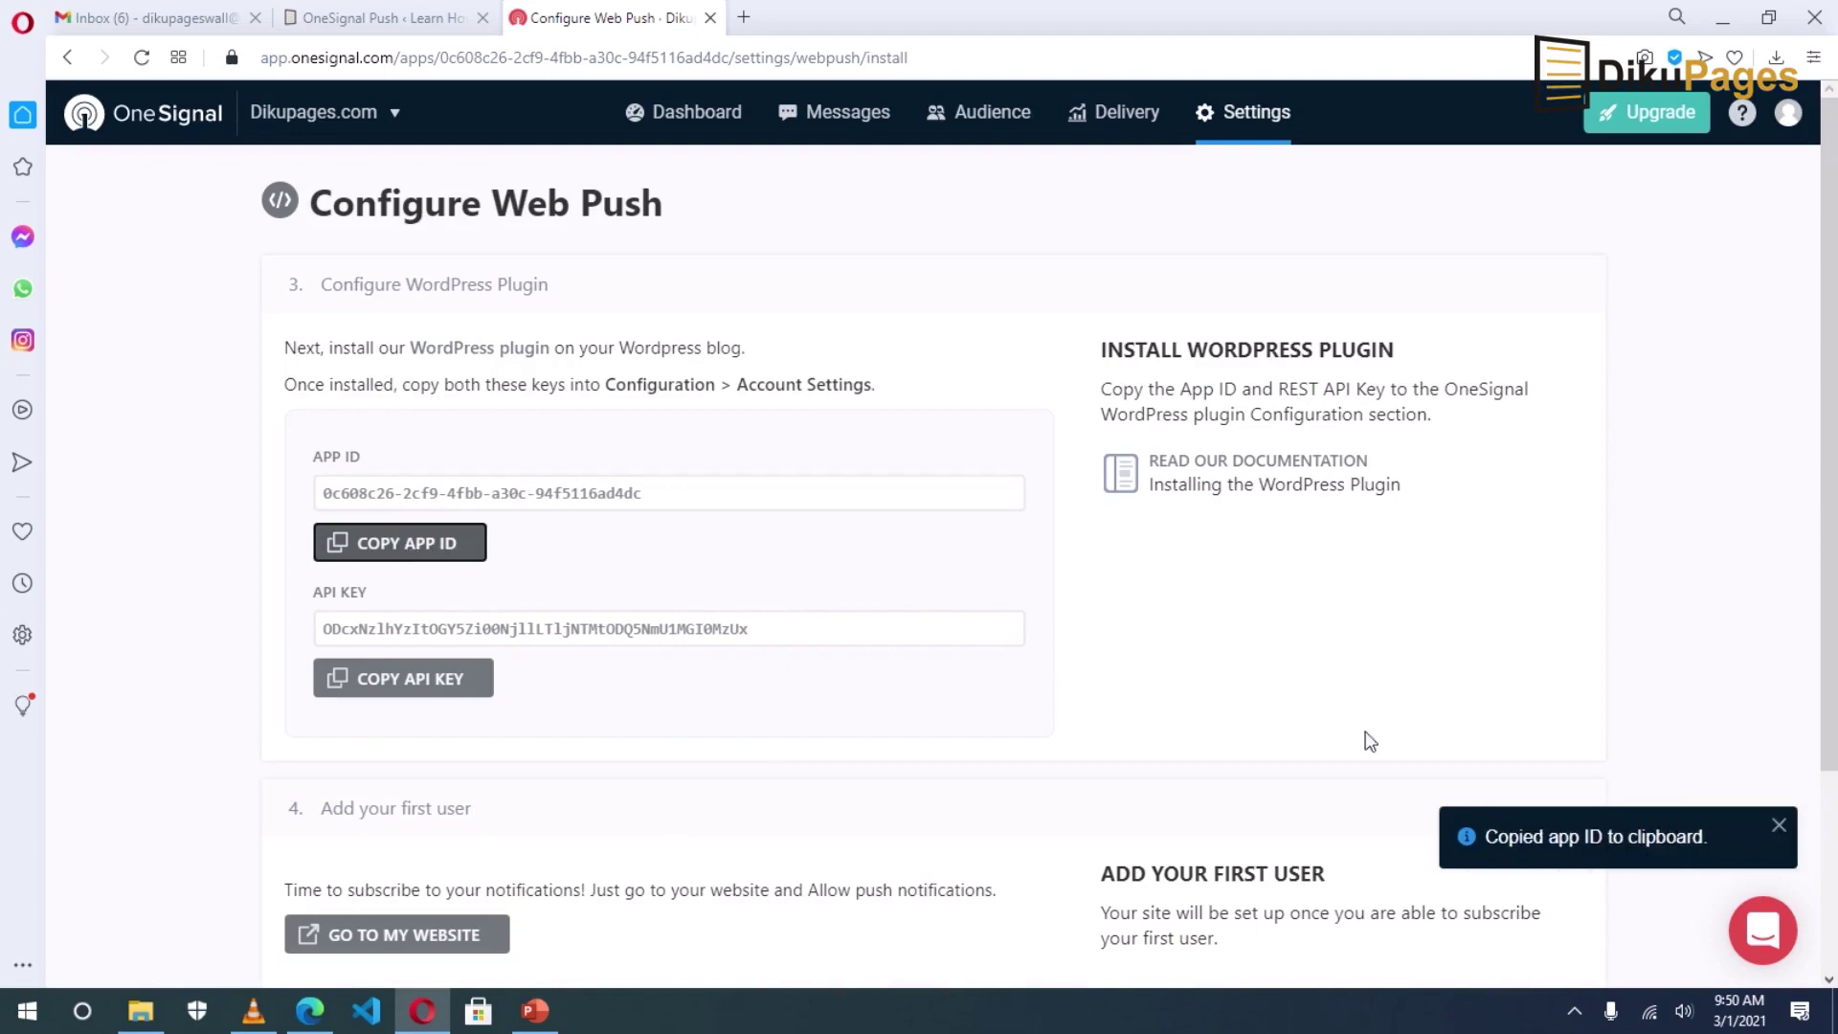
pyautogui.click(378, 17)
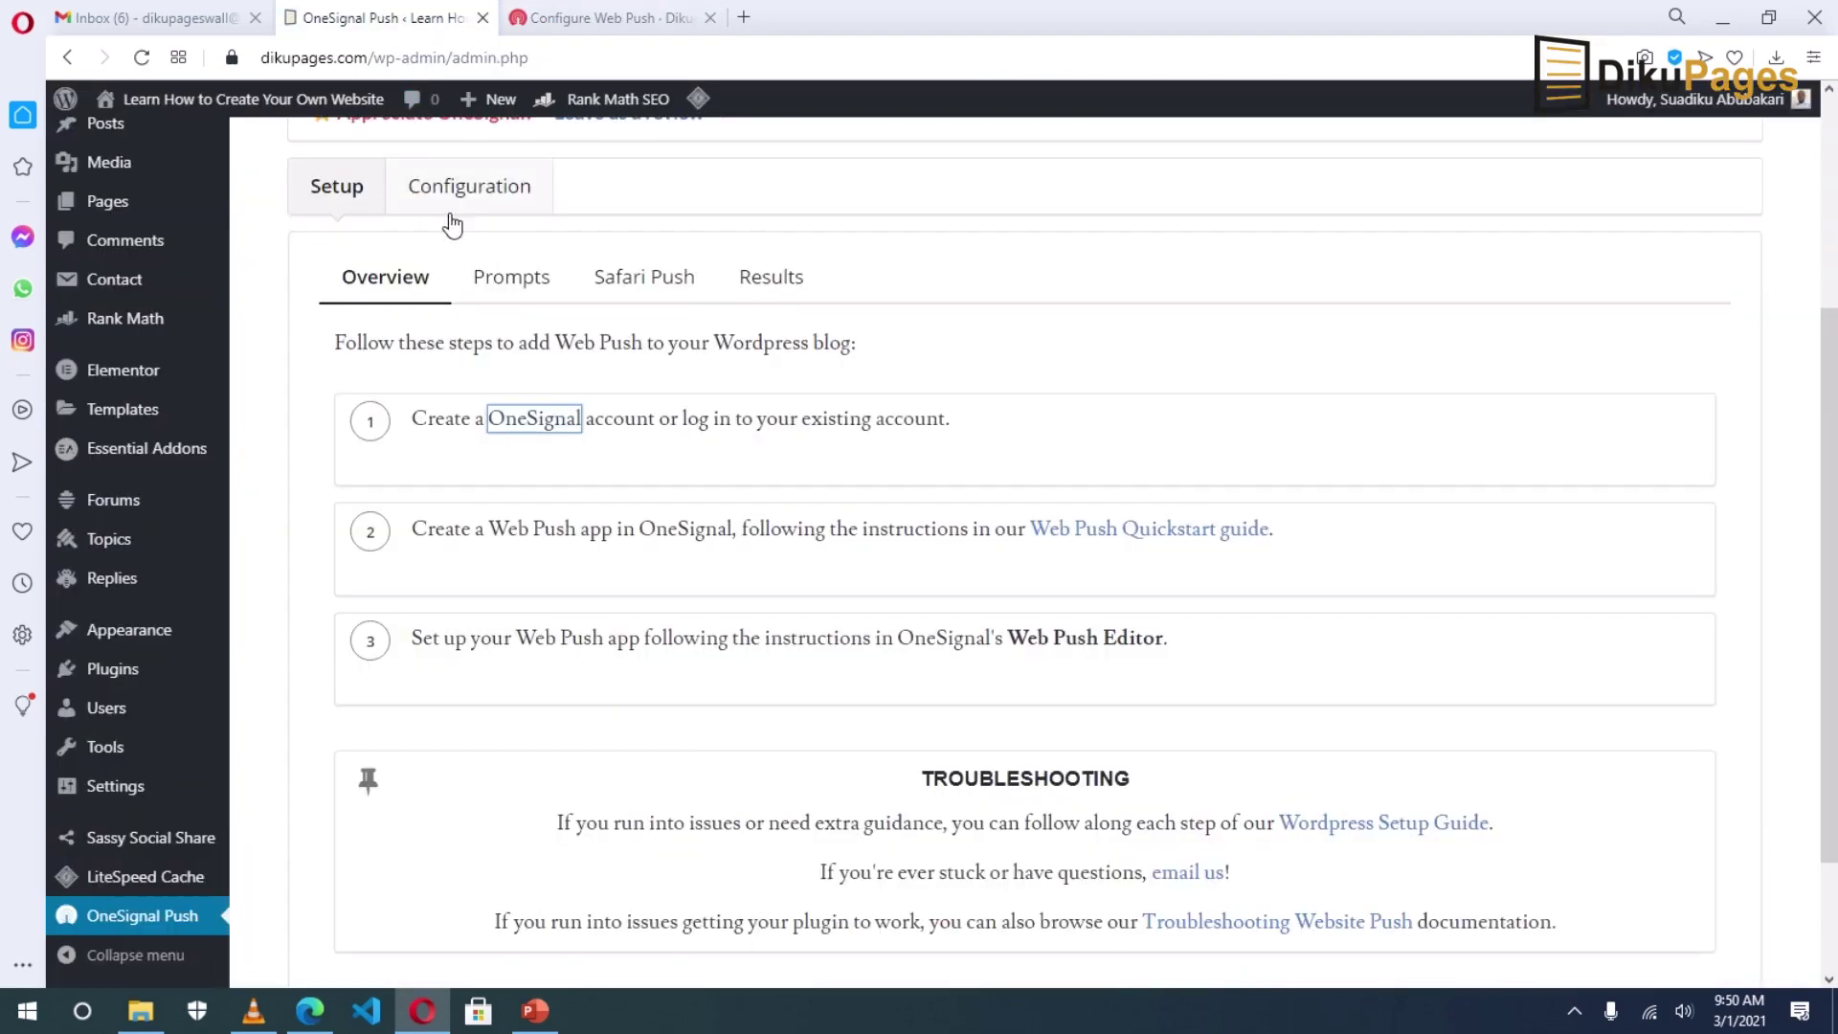
pyautogui.scroll(3, 456, 226)
pyautogui.click(458, 547)
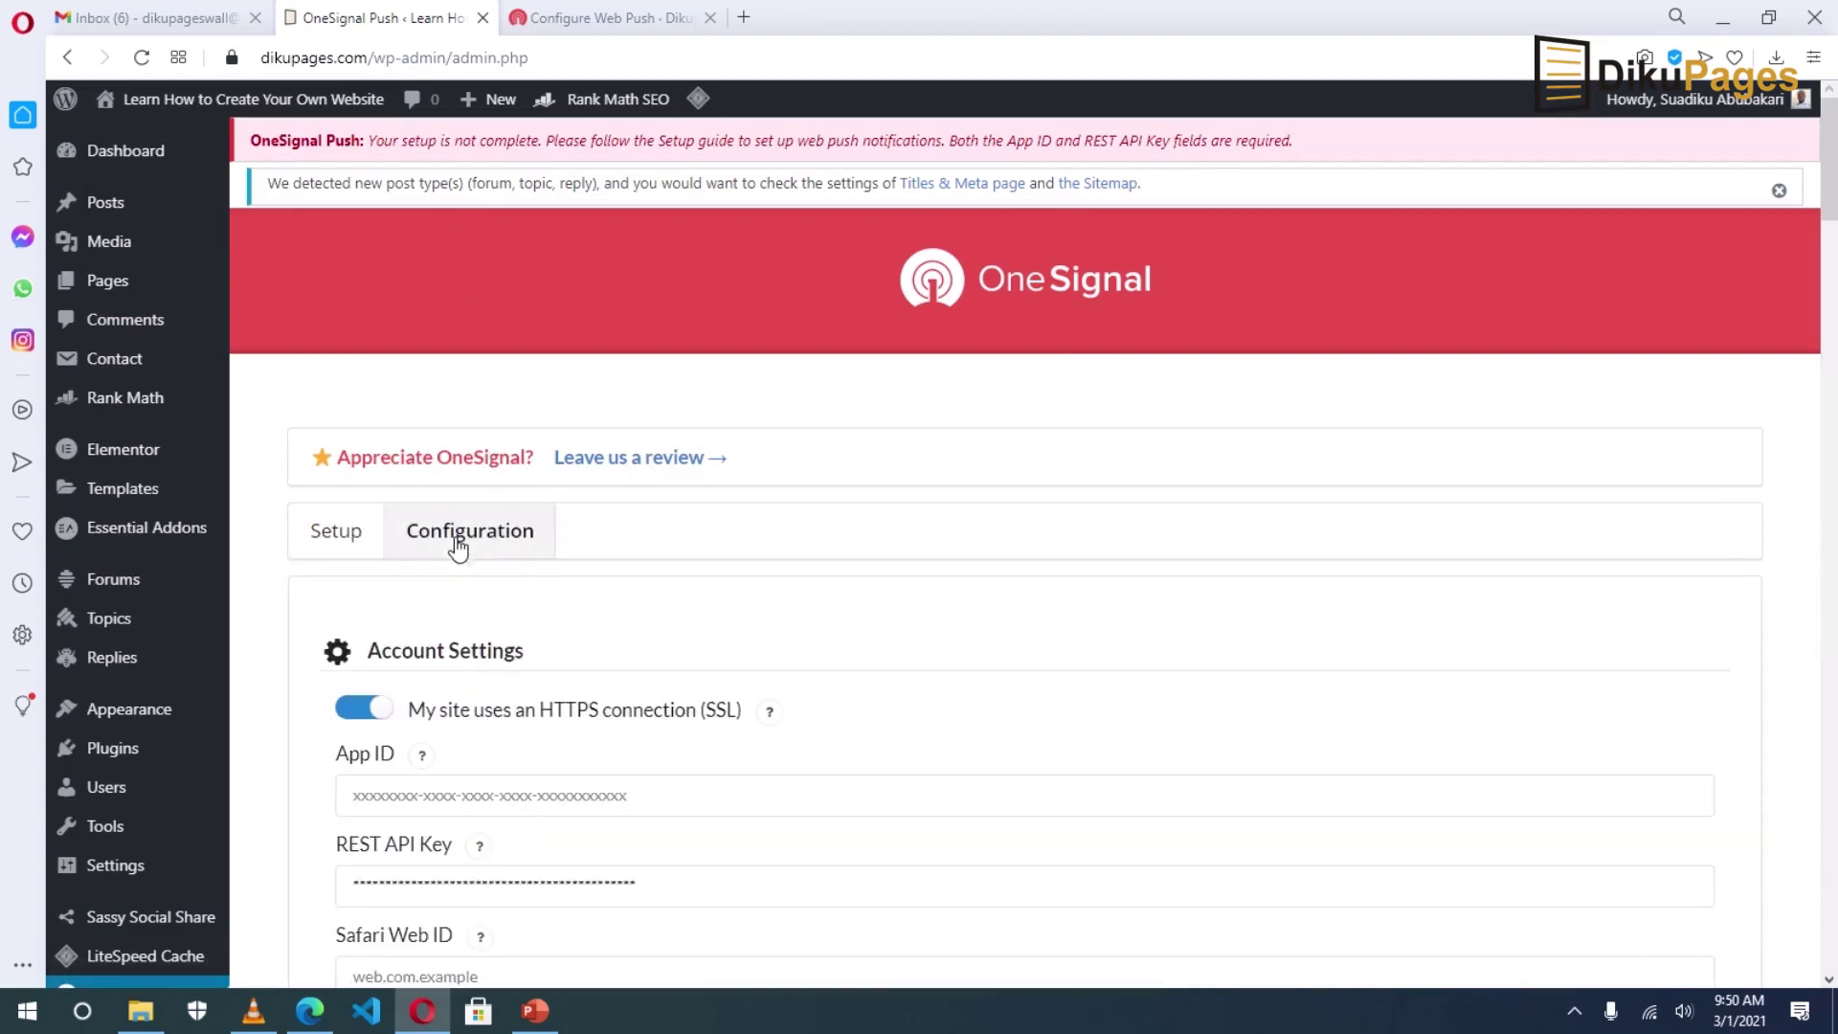
pyautogui.scroll(-2, 480, 566)
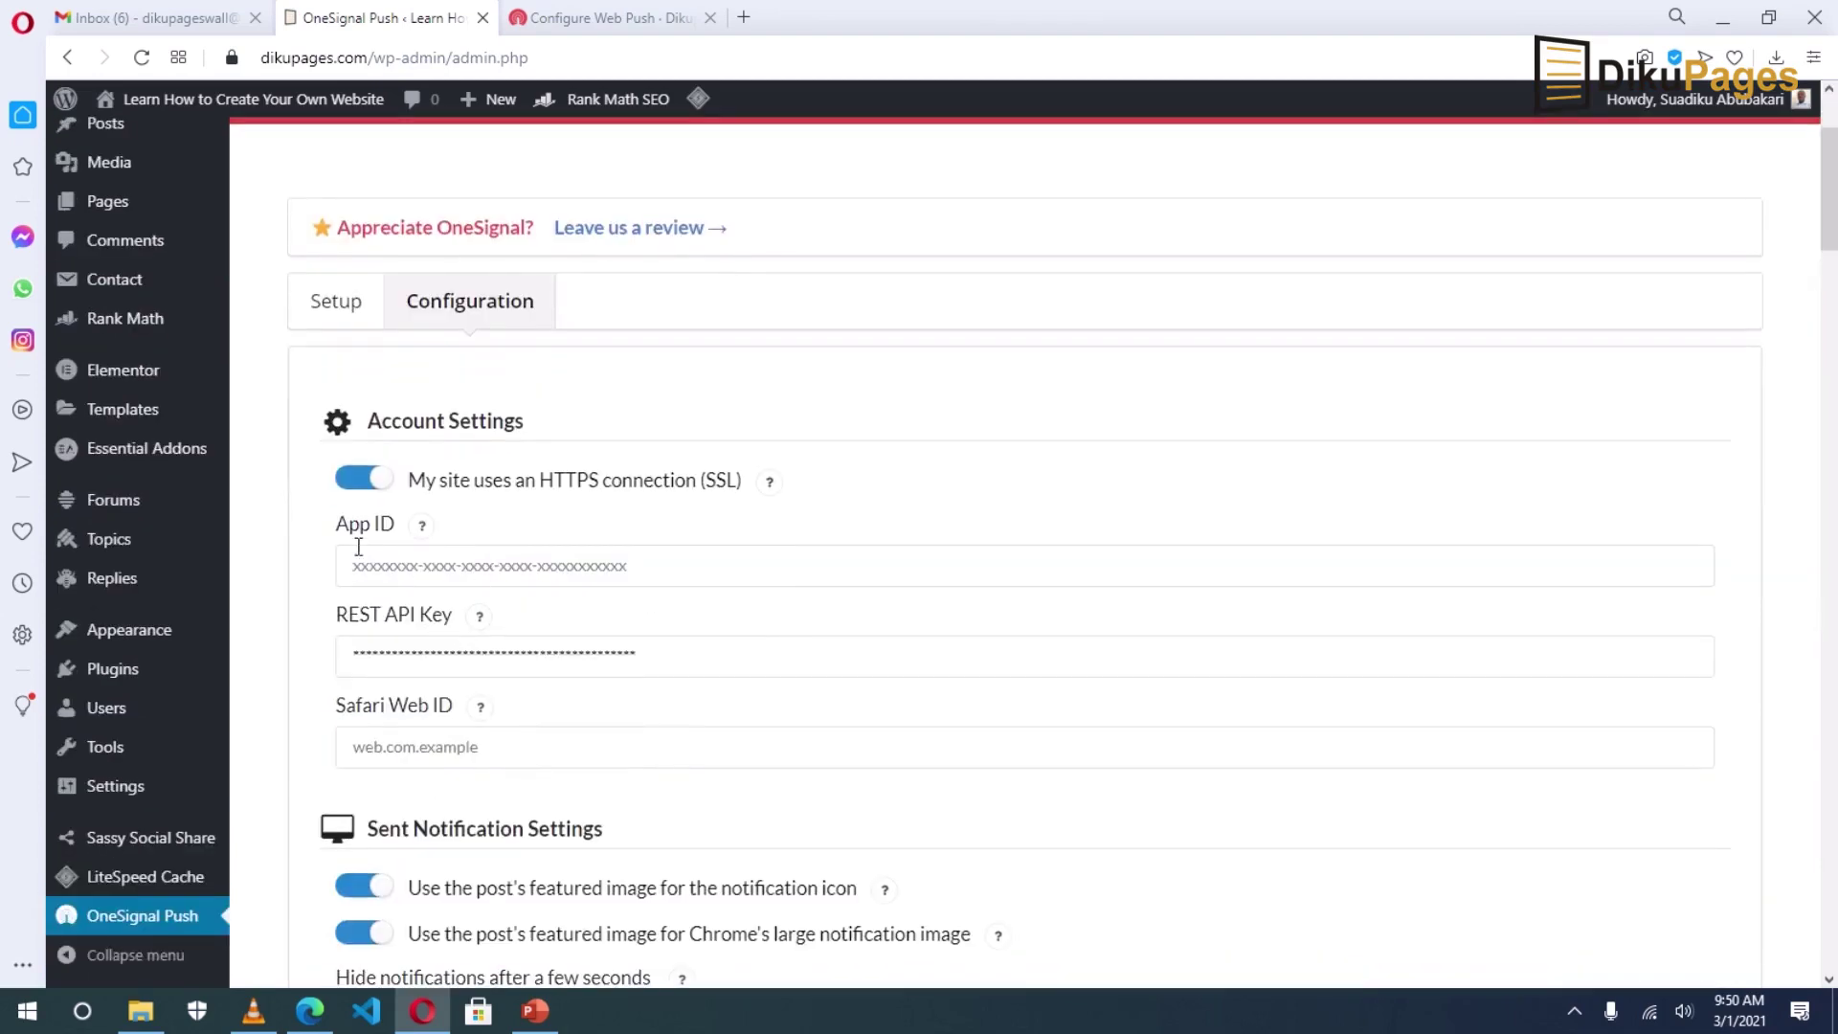
pyautogui.click(409, 569)
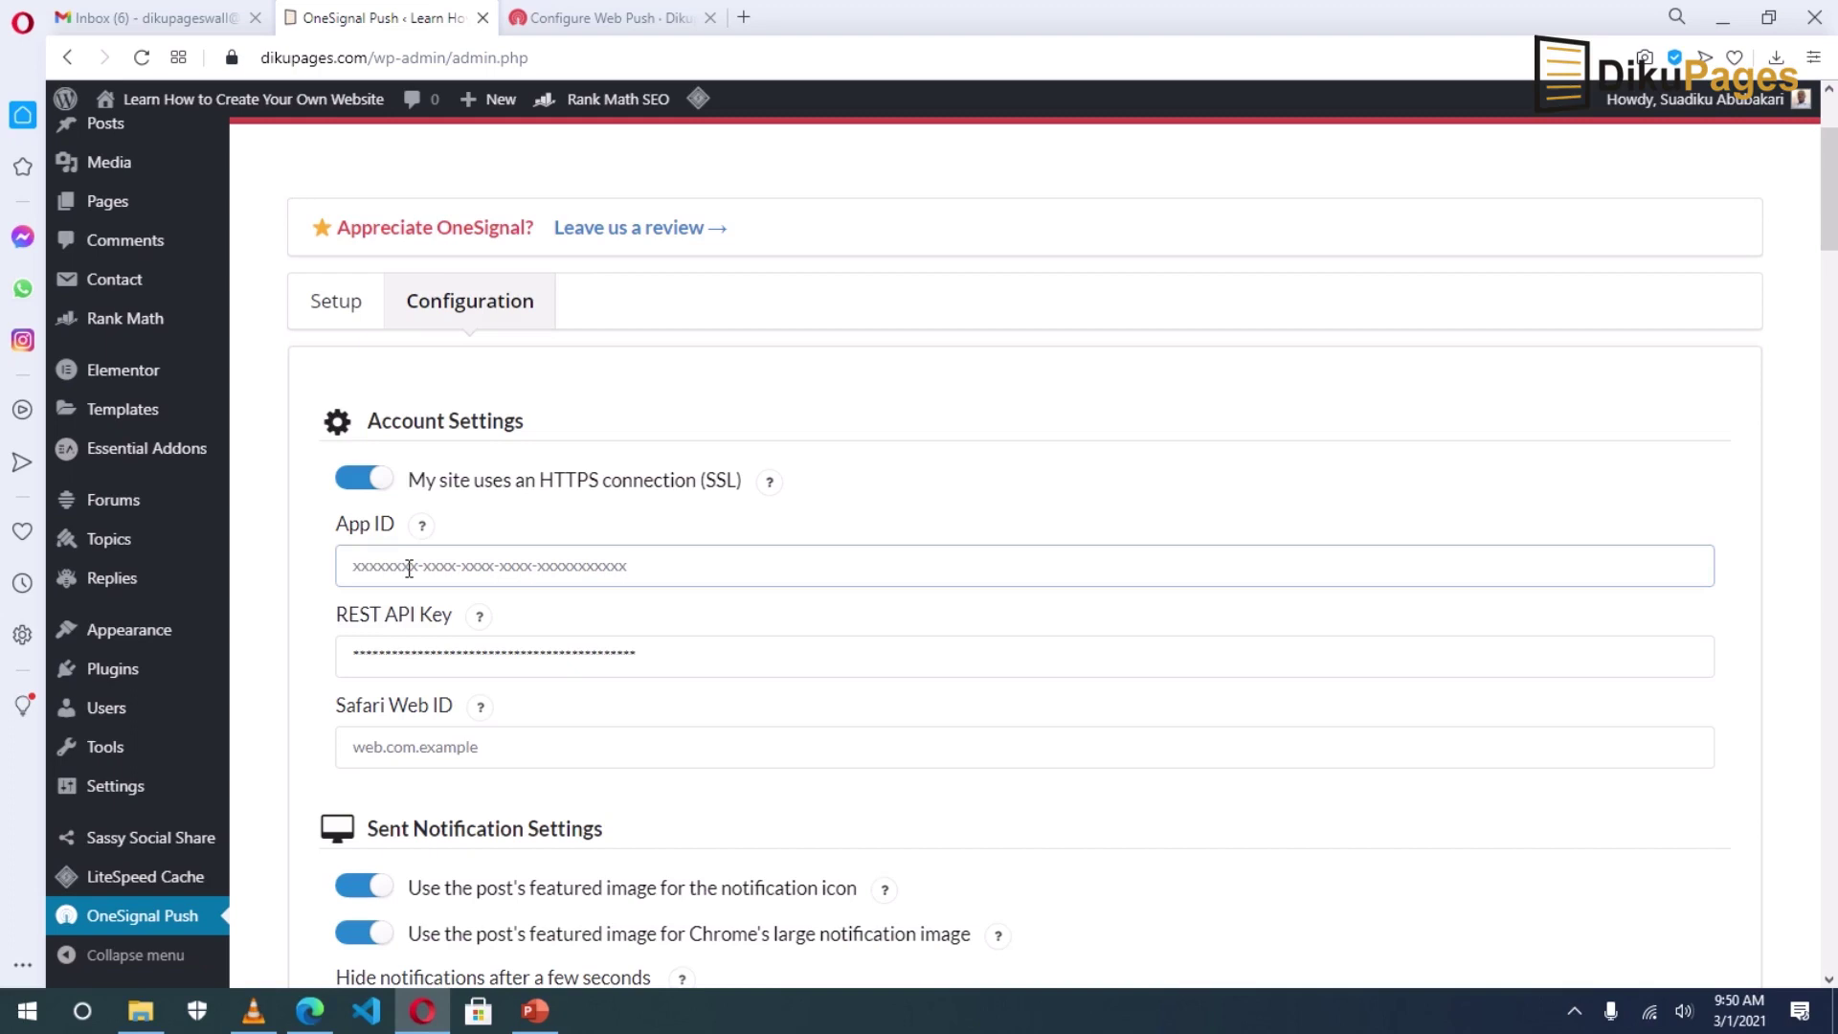
pyautogui.rightClick(409, 569)
pyautogui.click(504, 737)
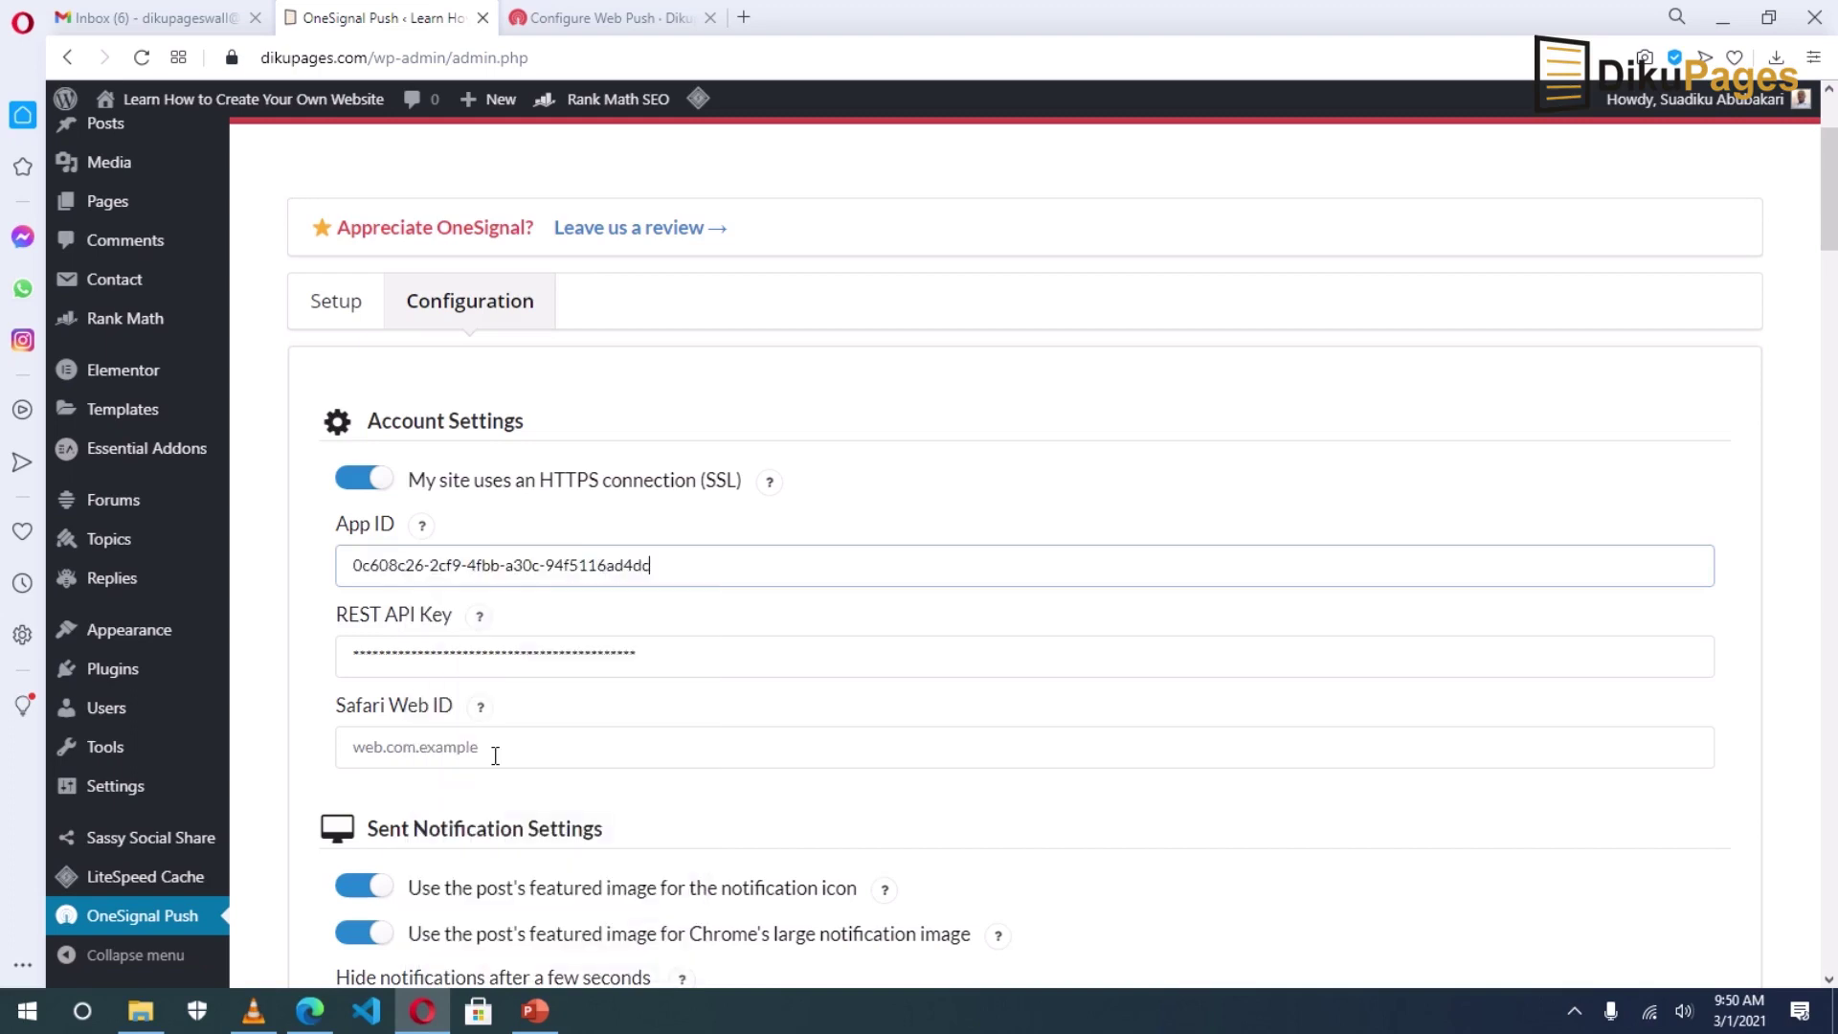
# Copy the API key from OneSignal and paste it over the placeholder in the plugin's REST API Key field
pyautogui.click(549, 19)
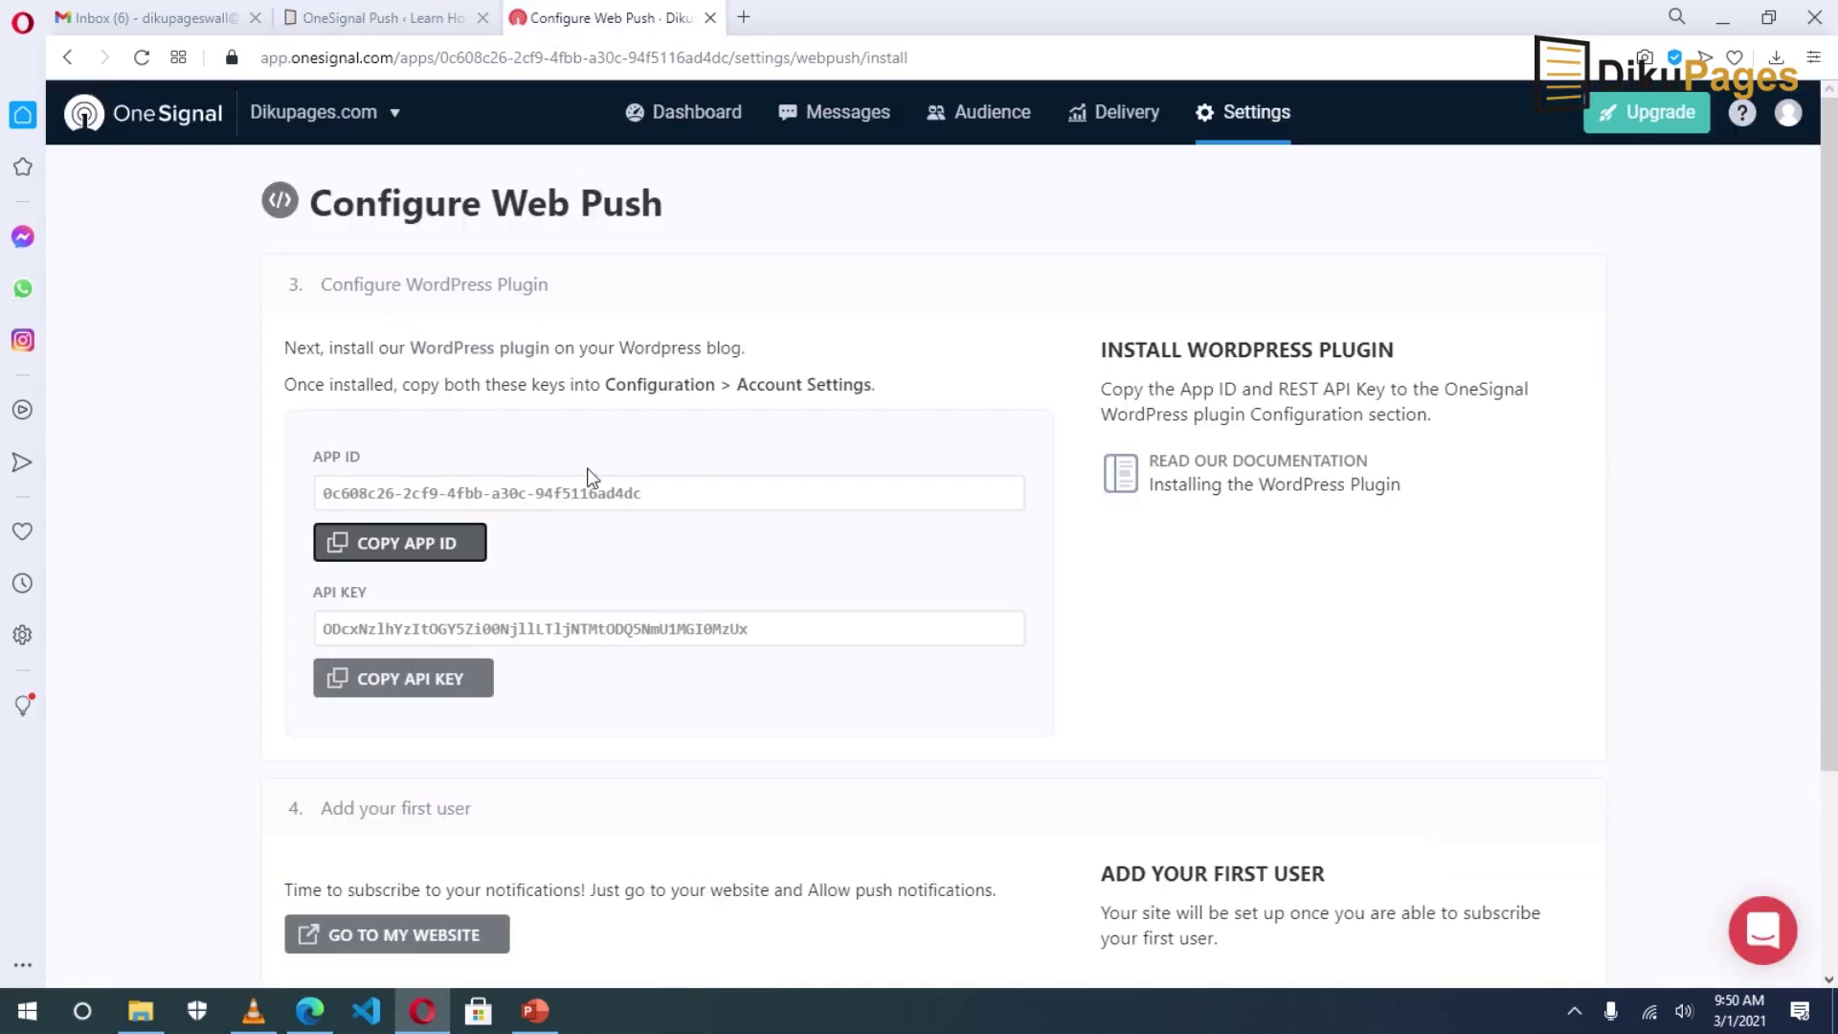
pyautogui.click(414, 692)
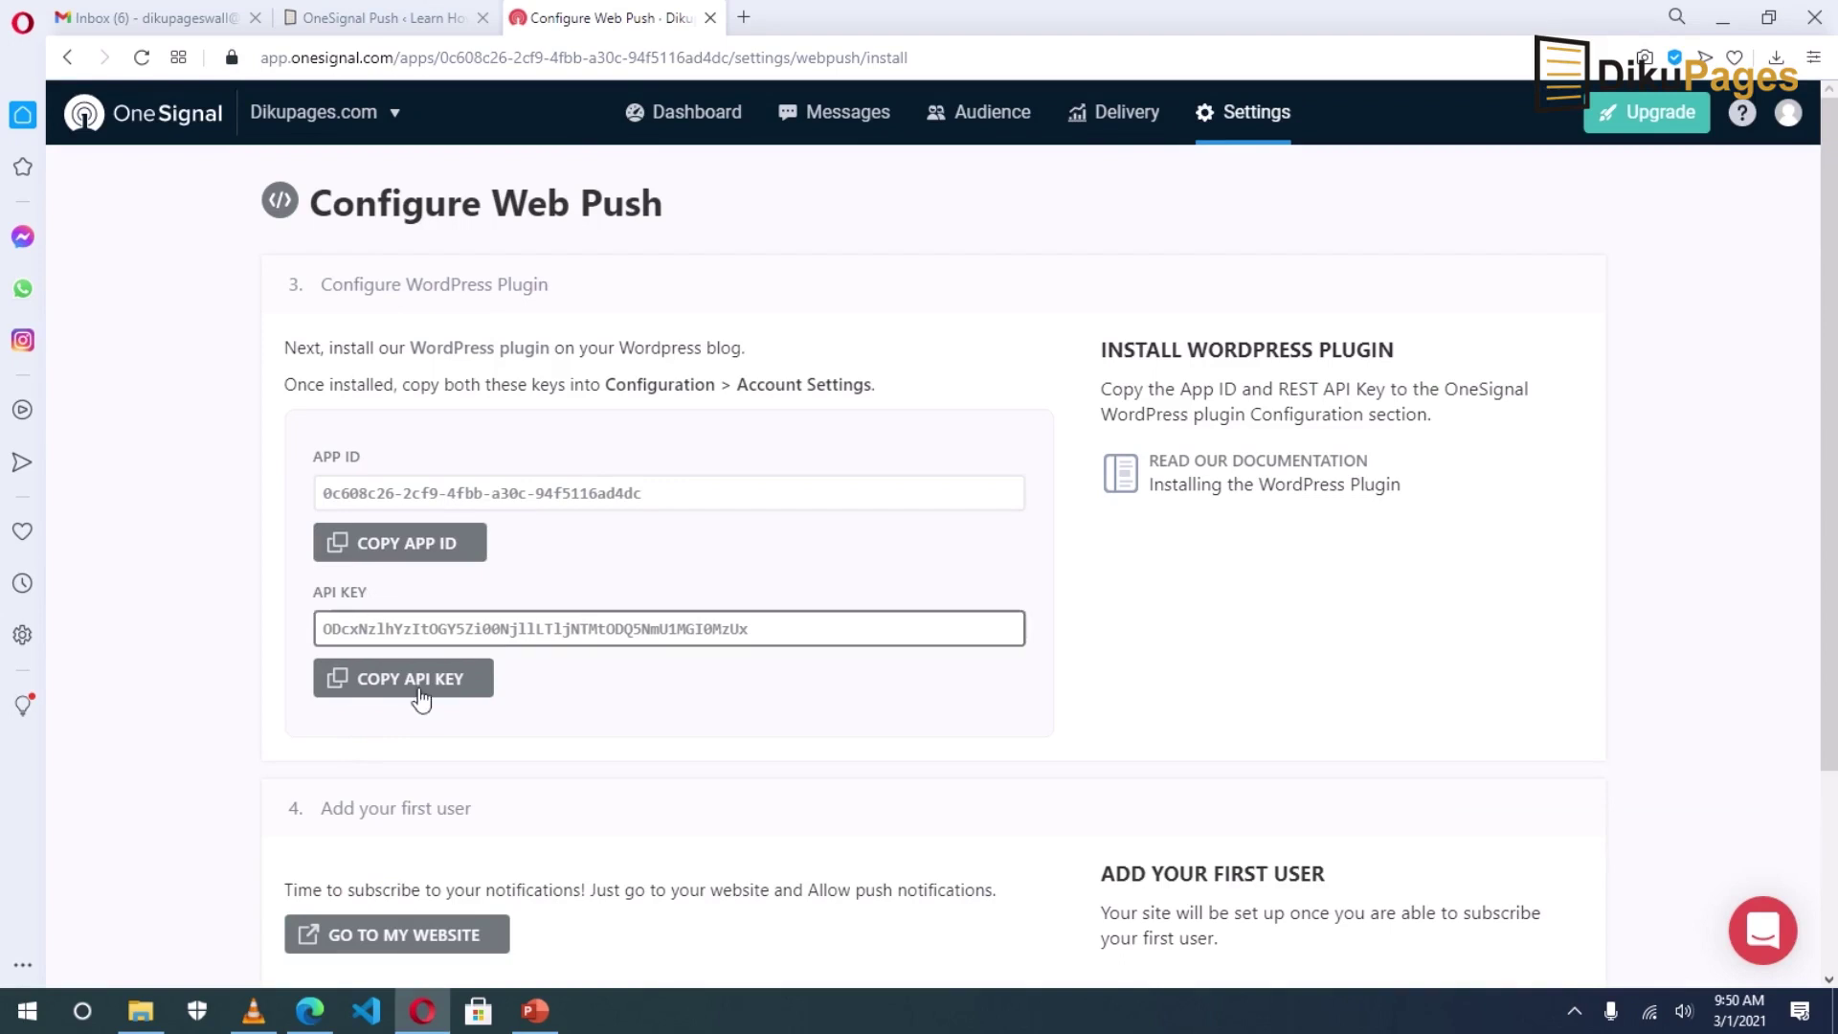
pyautogui.click(400, 689)
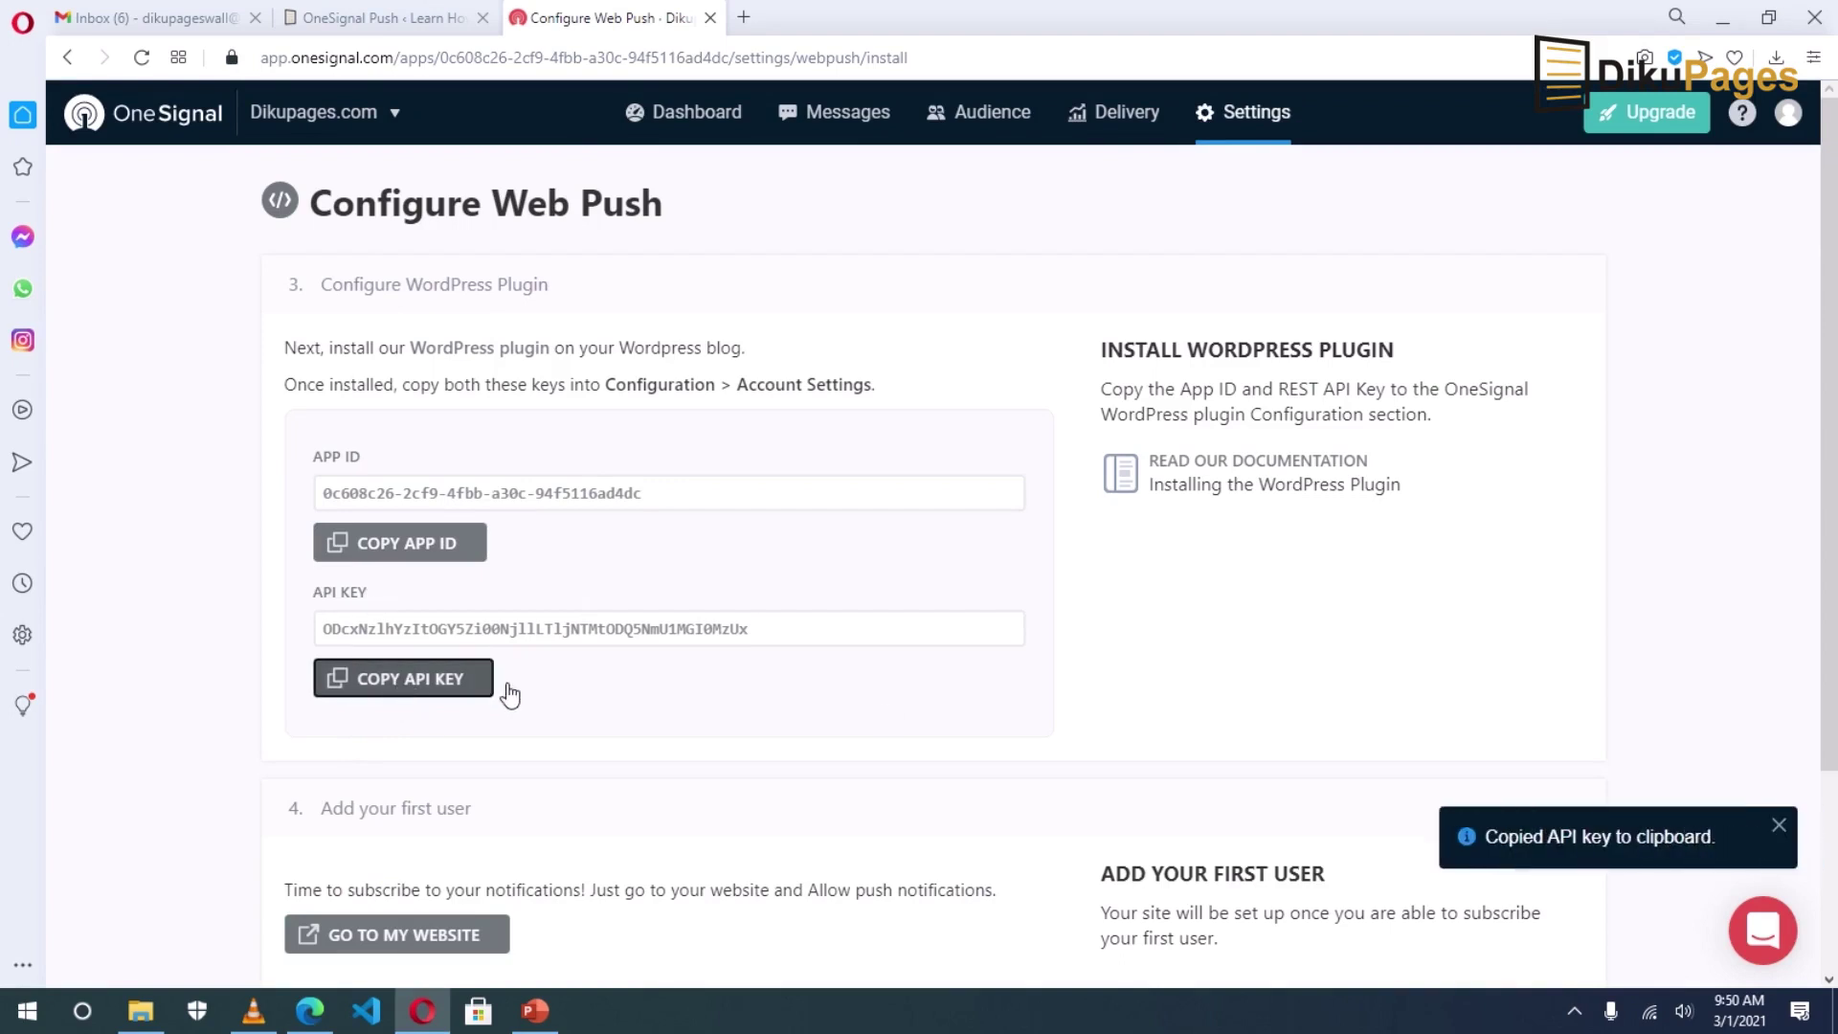
pyautogui.click(379, 18)
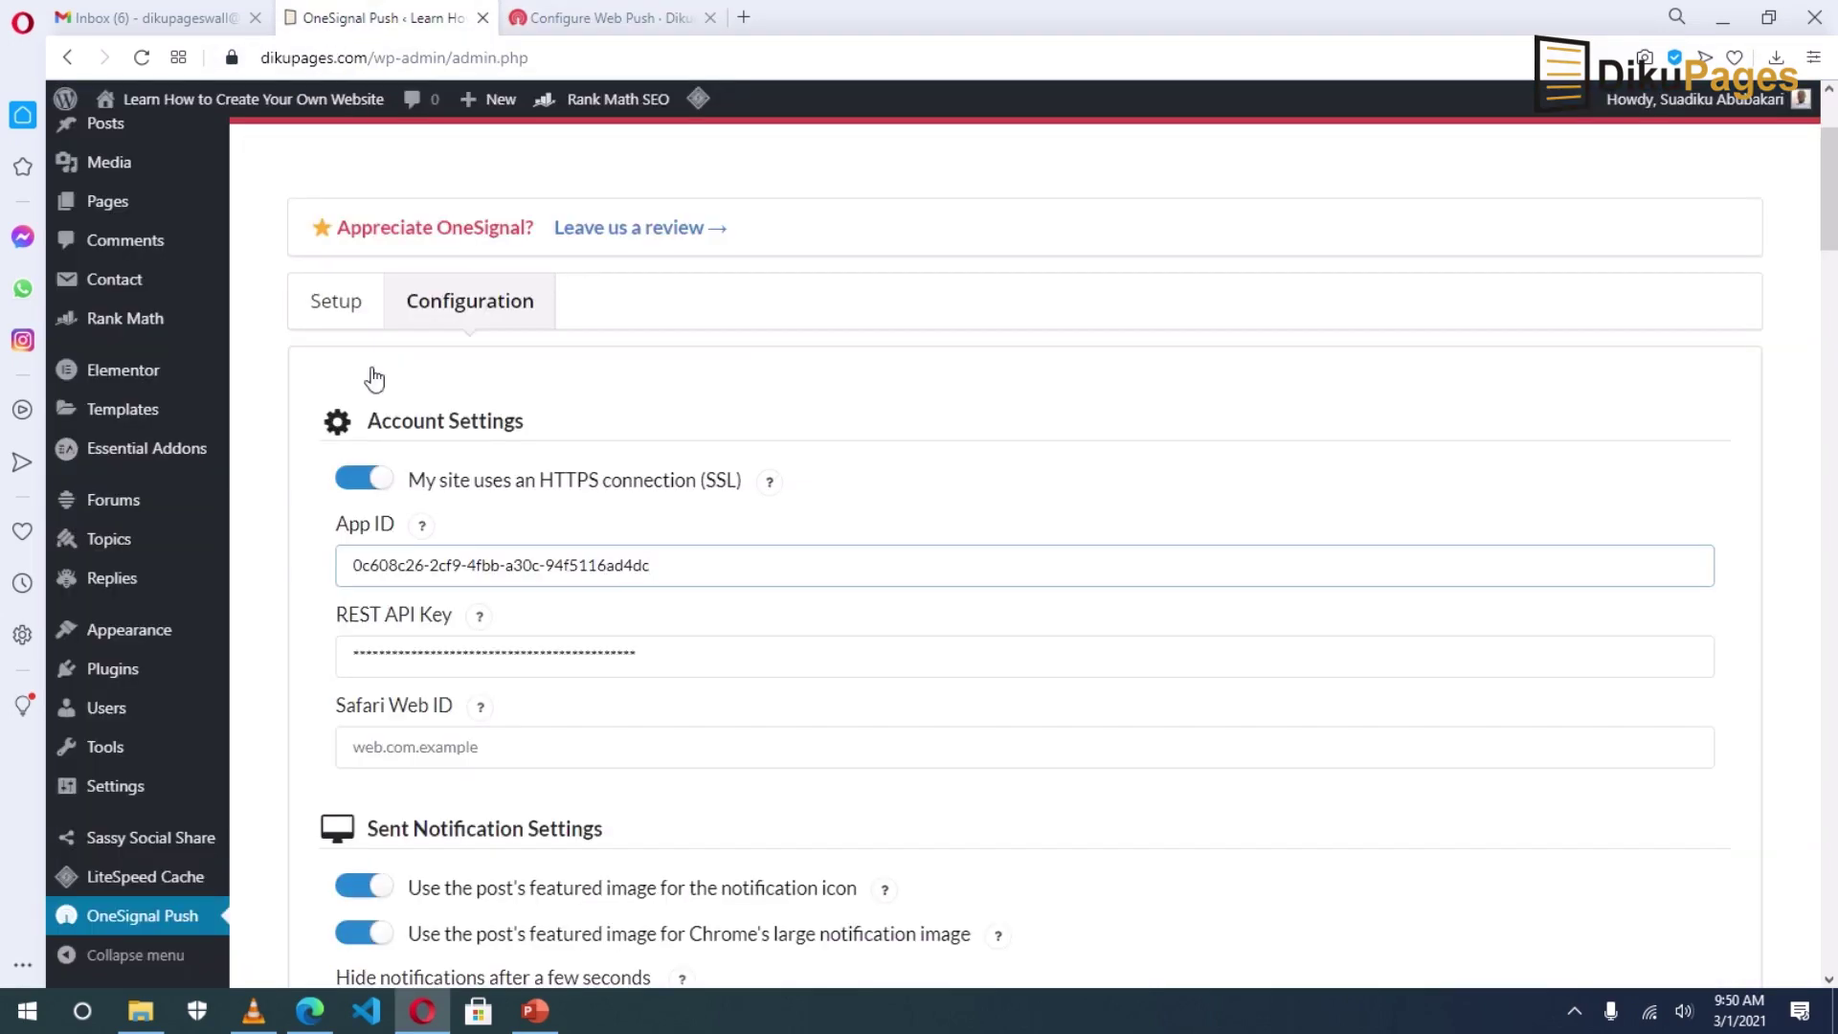
pyautogui.scroll(-1, 440, 536)
pyautogui.doubleClick(446, 539)
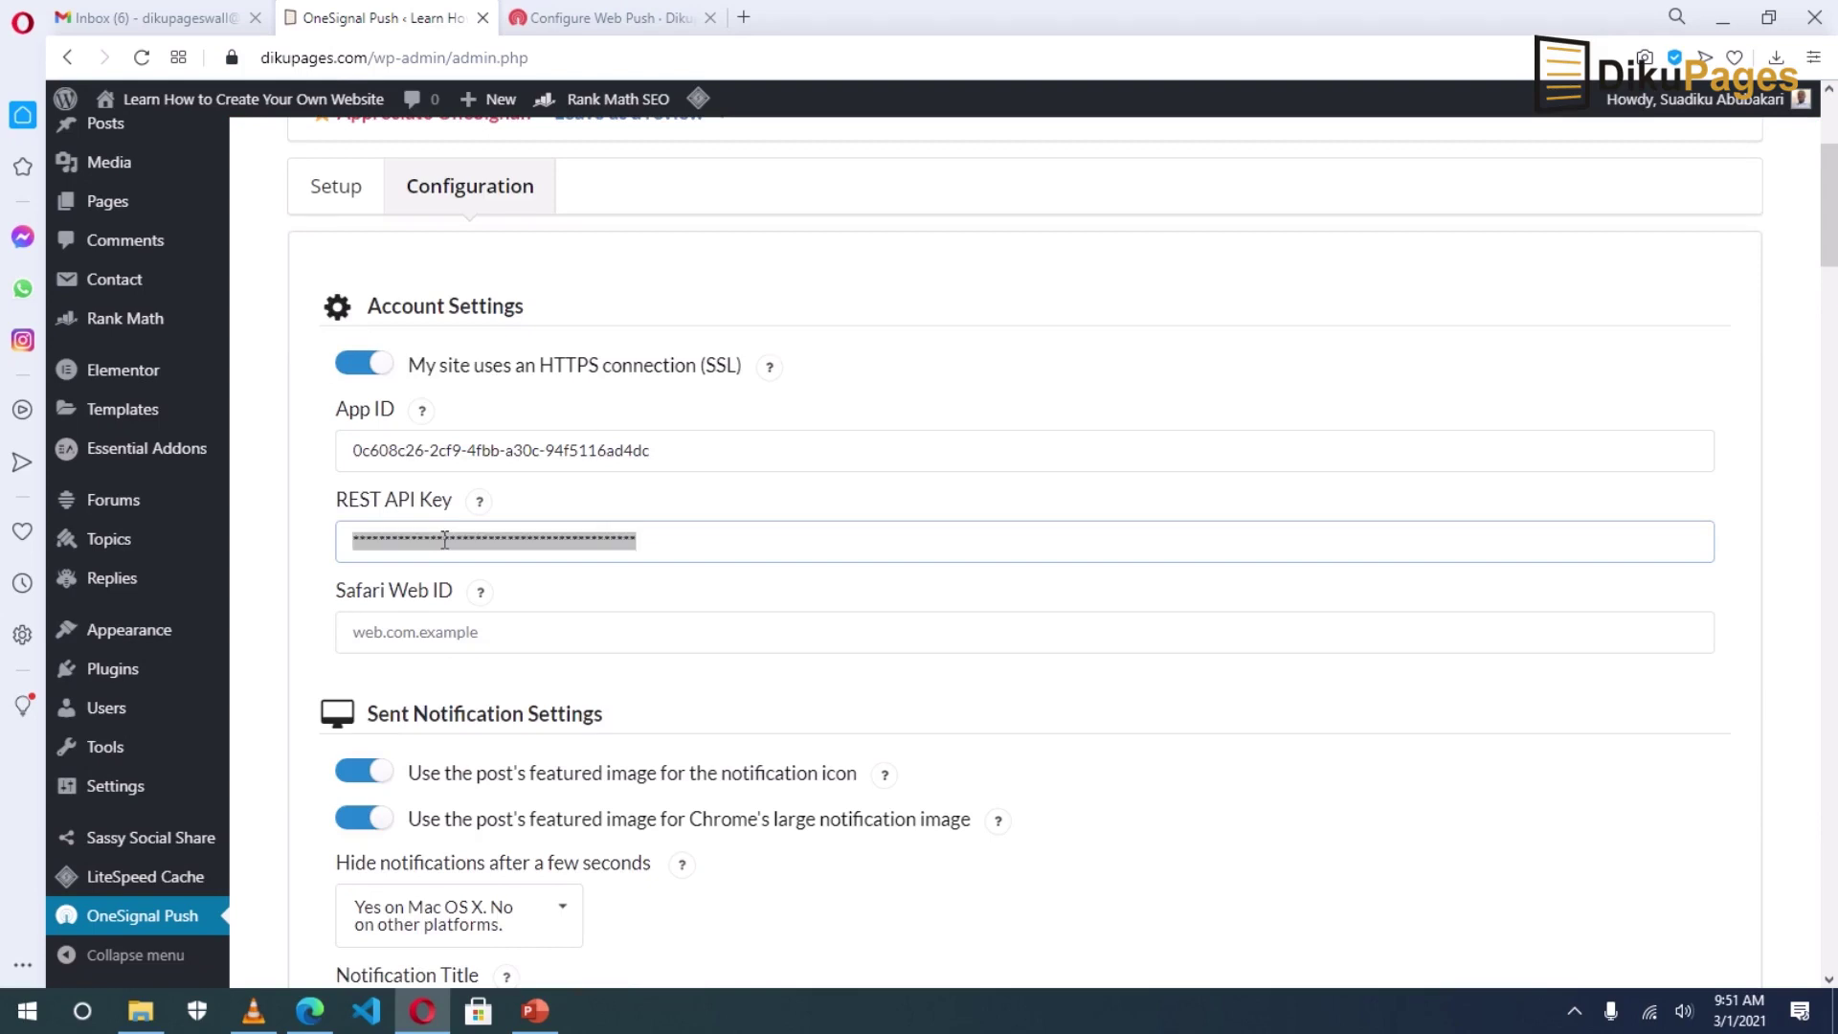
pyautogui.hotkey('ctrl', 'v')
pyautogui.rightClick(445, 539)
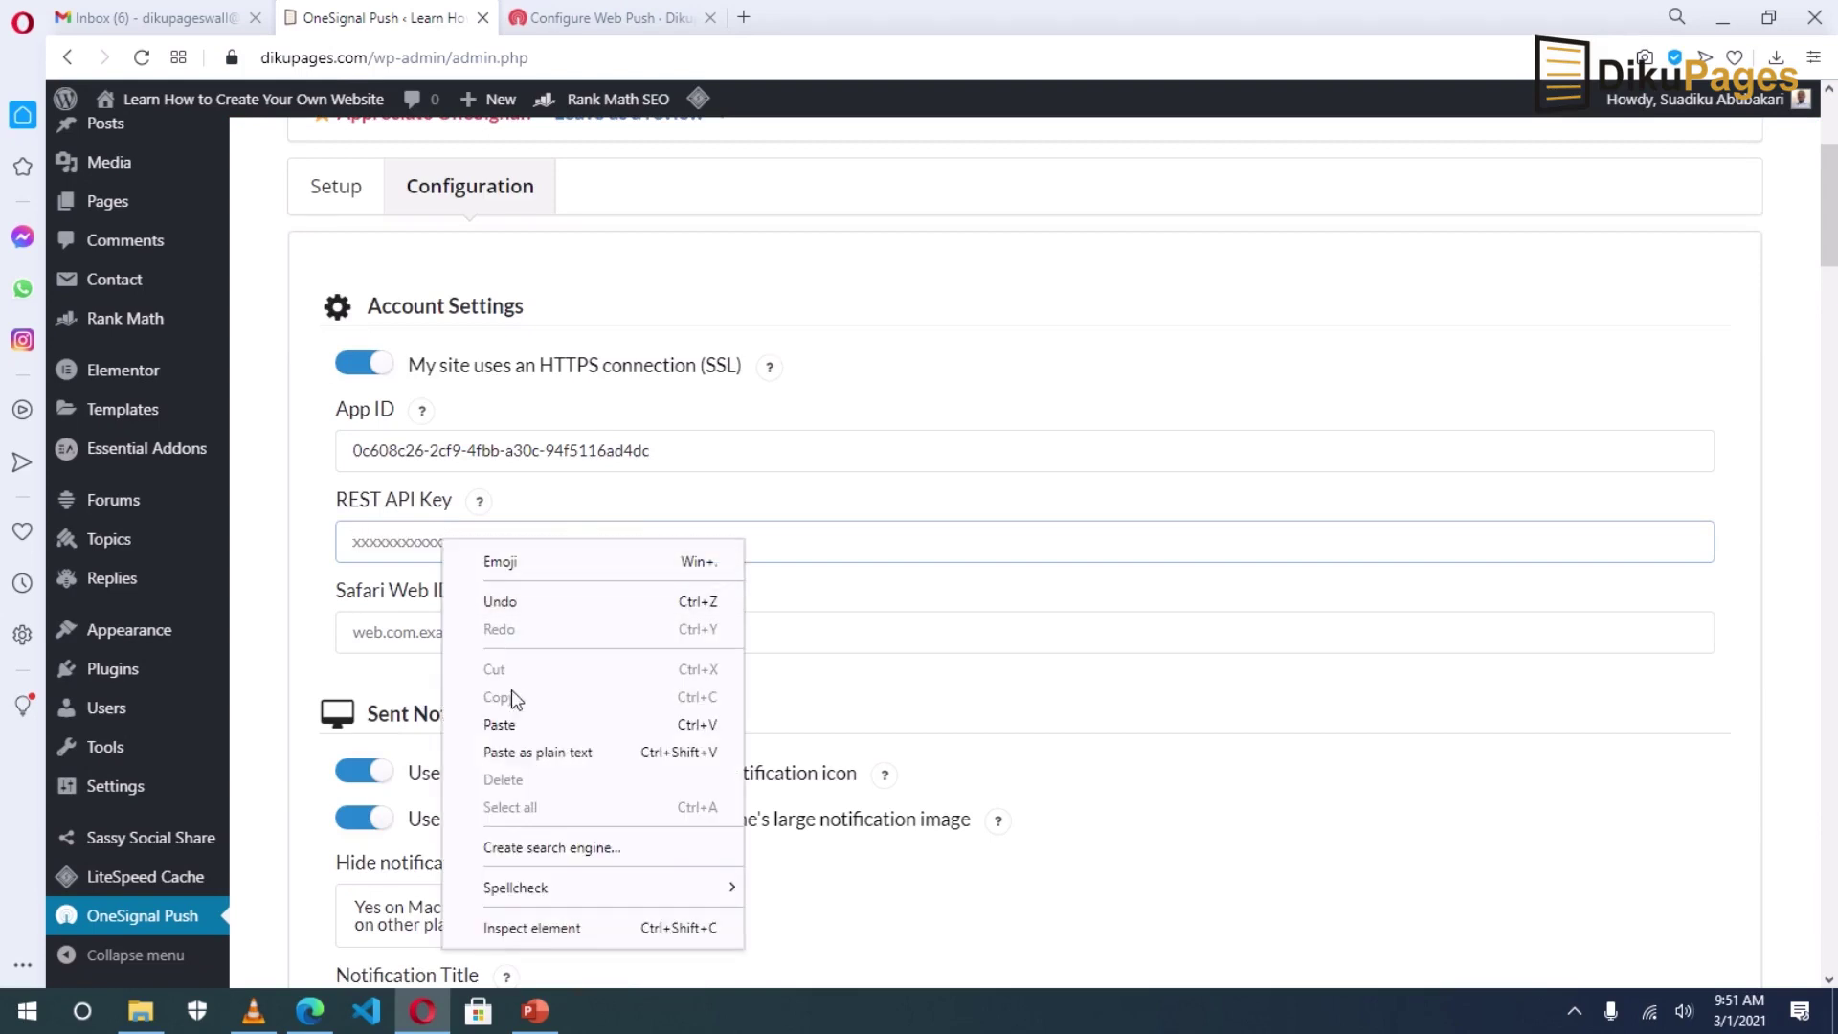
pyautogui.click(511, 723)
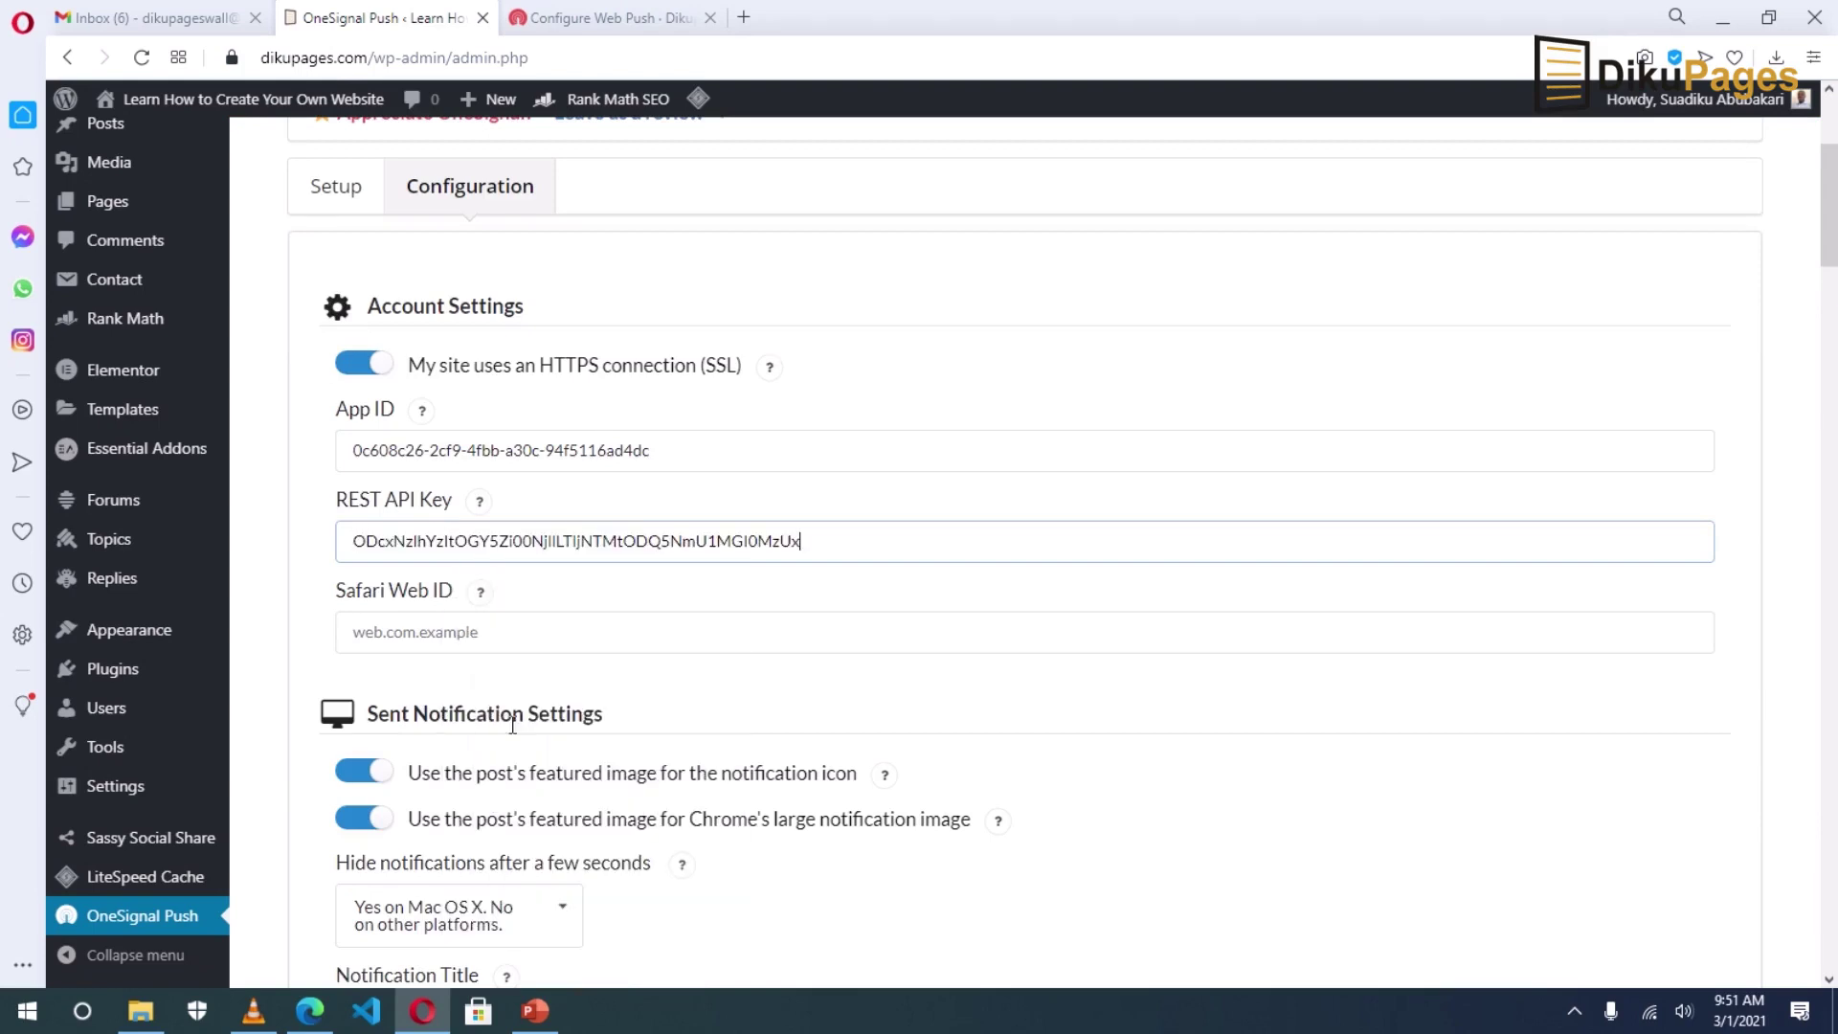
# Return to the OneSignal web push configuration and finish the setup
pyautogui.click(537, 18)
pyautogui.scroll(-3, 620, 825)
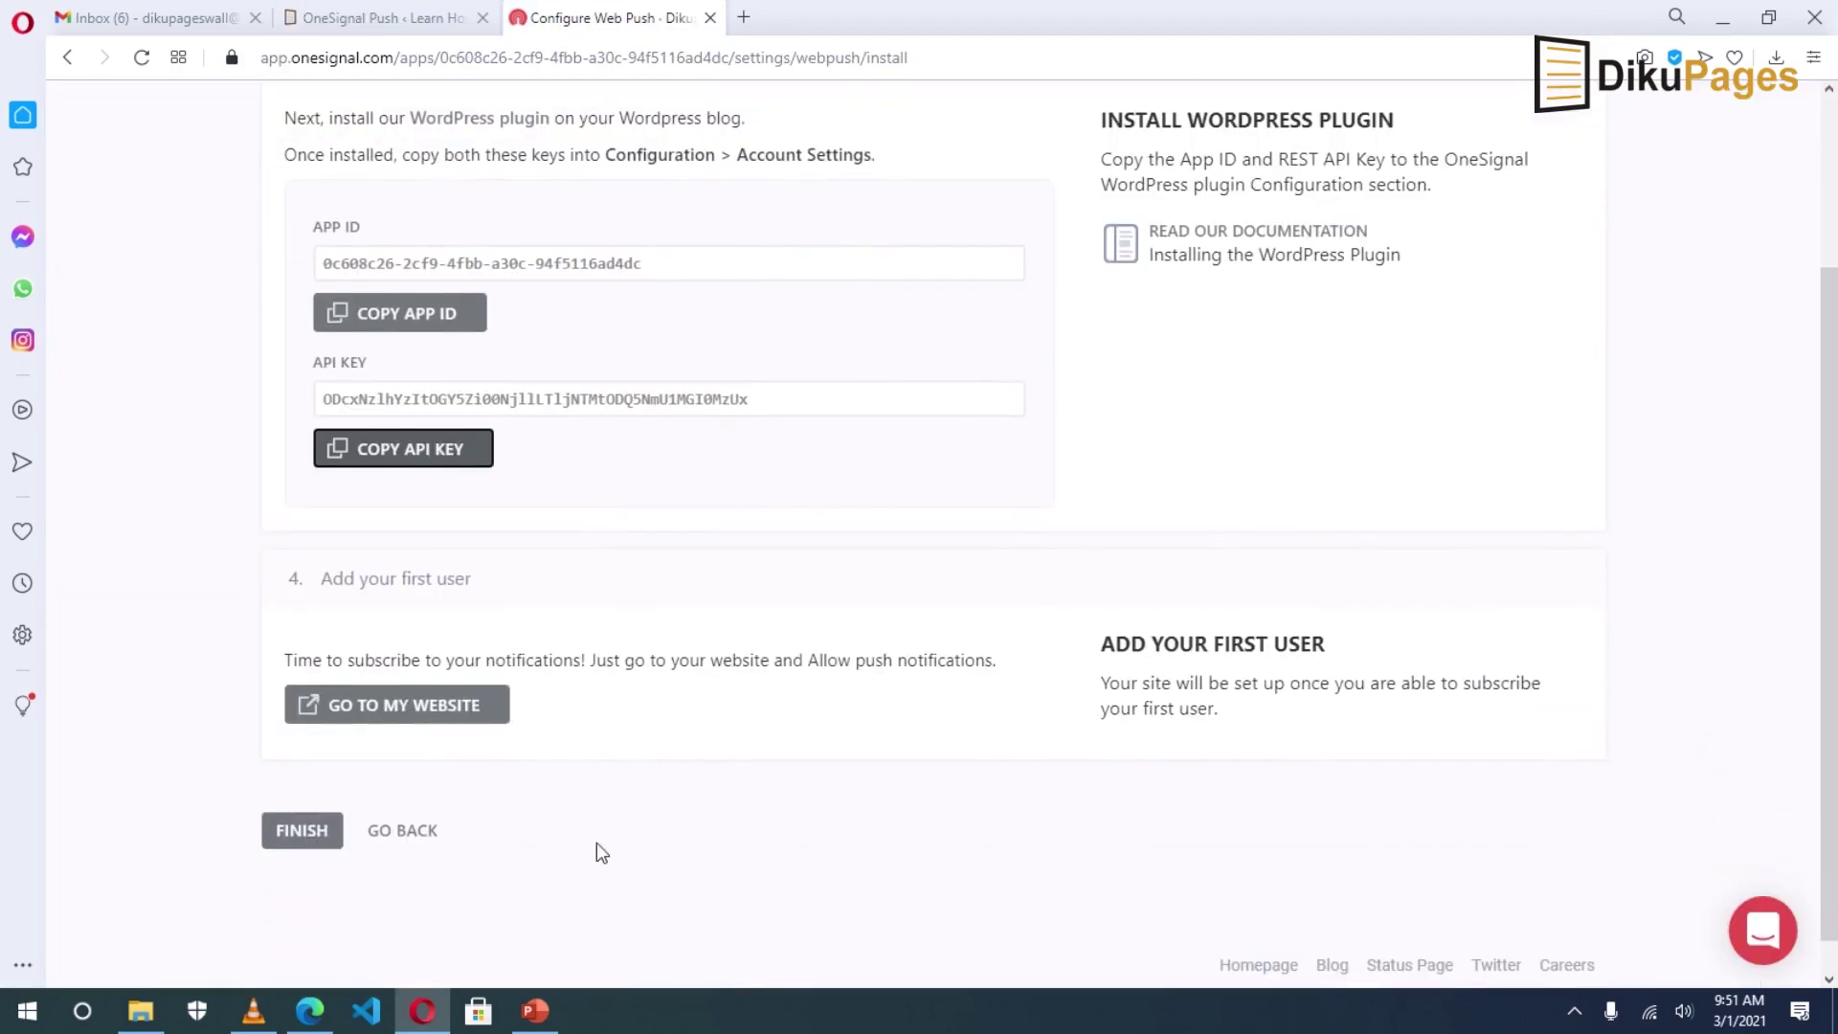
pyautogui.click(314, 827)
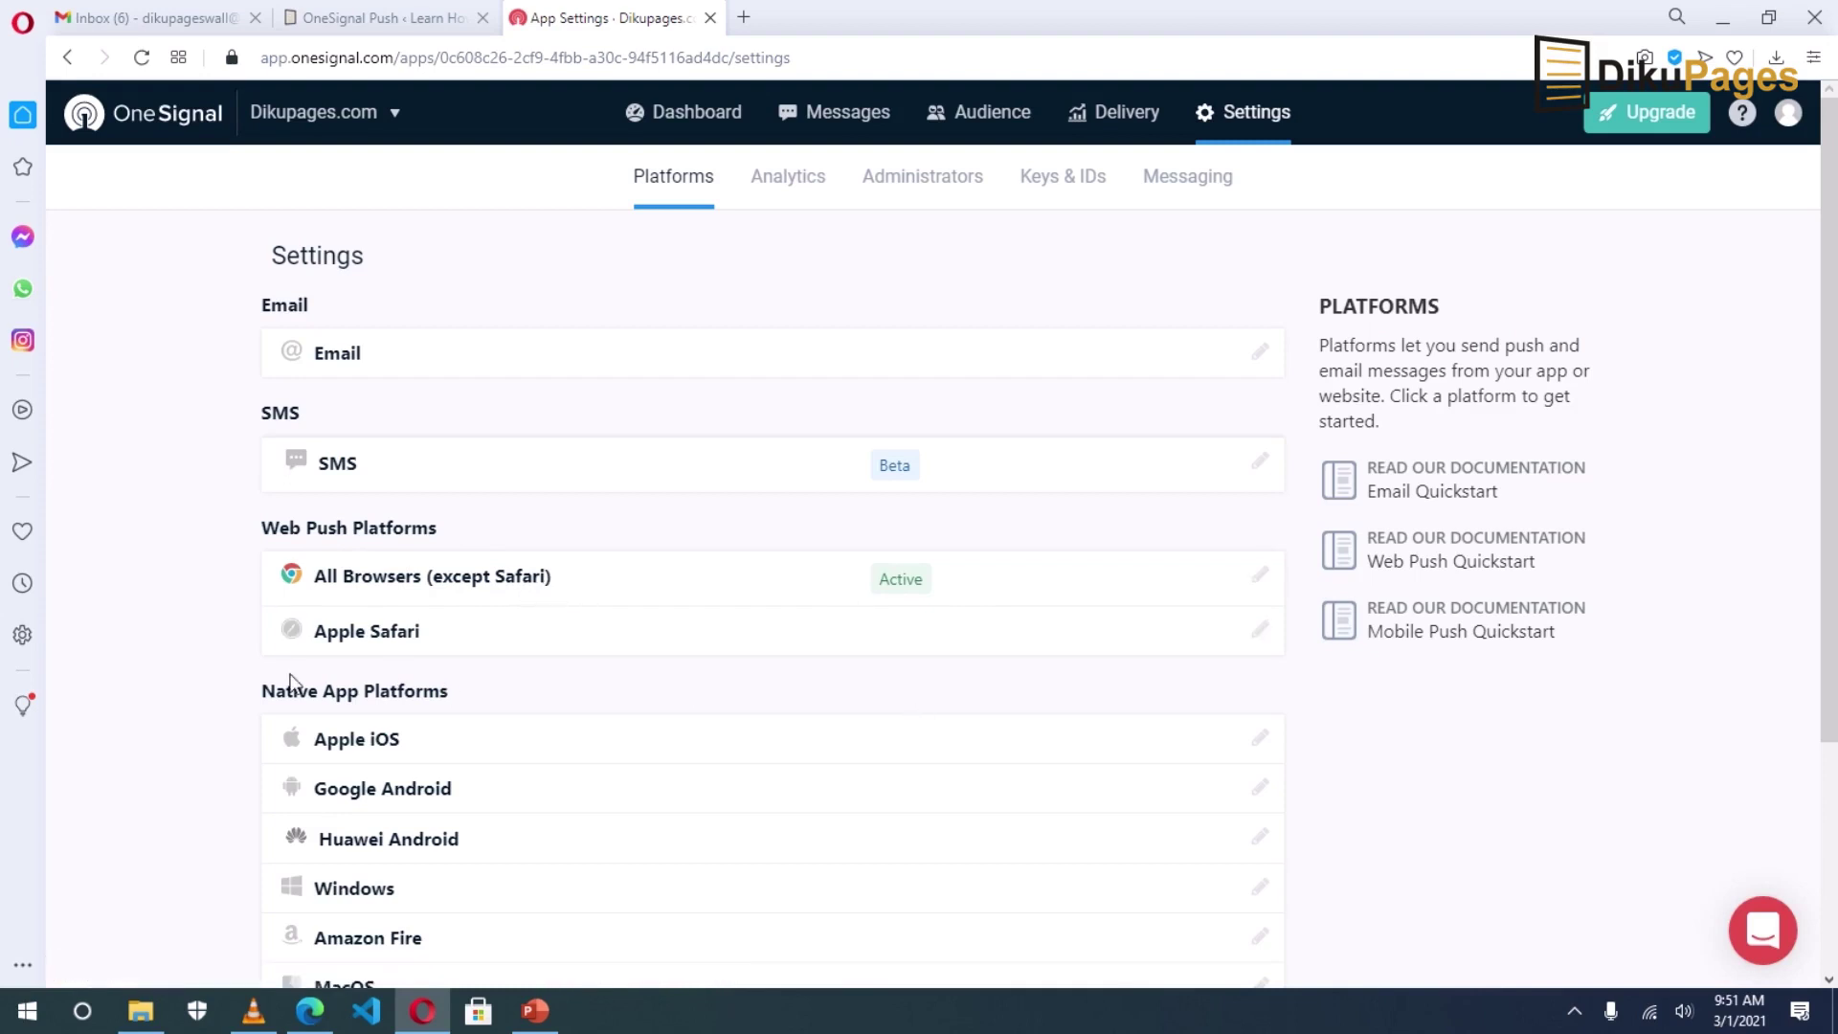
pyautogui.click(1261, 630)
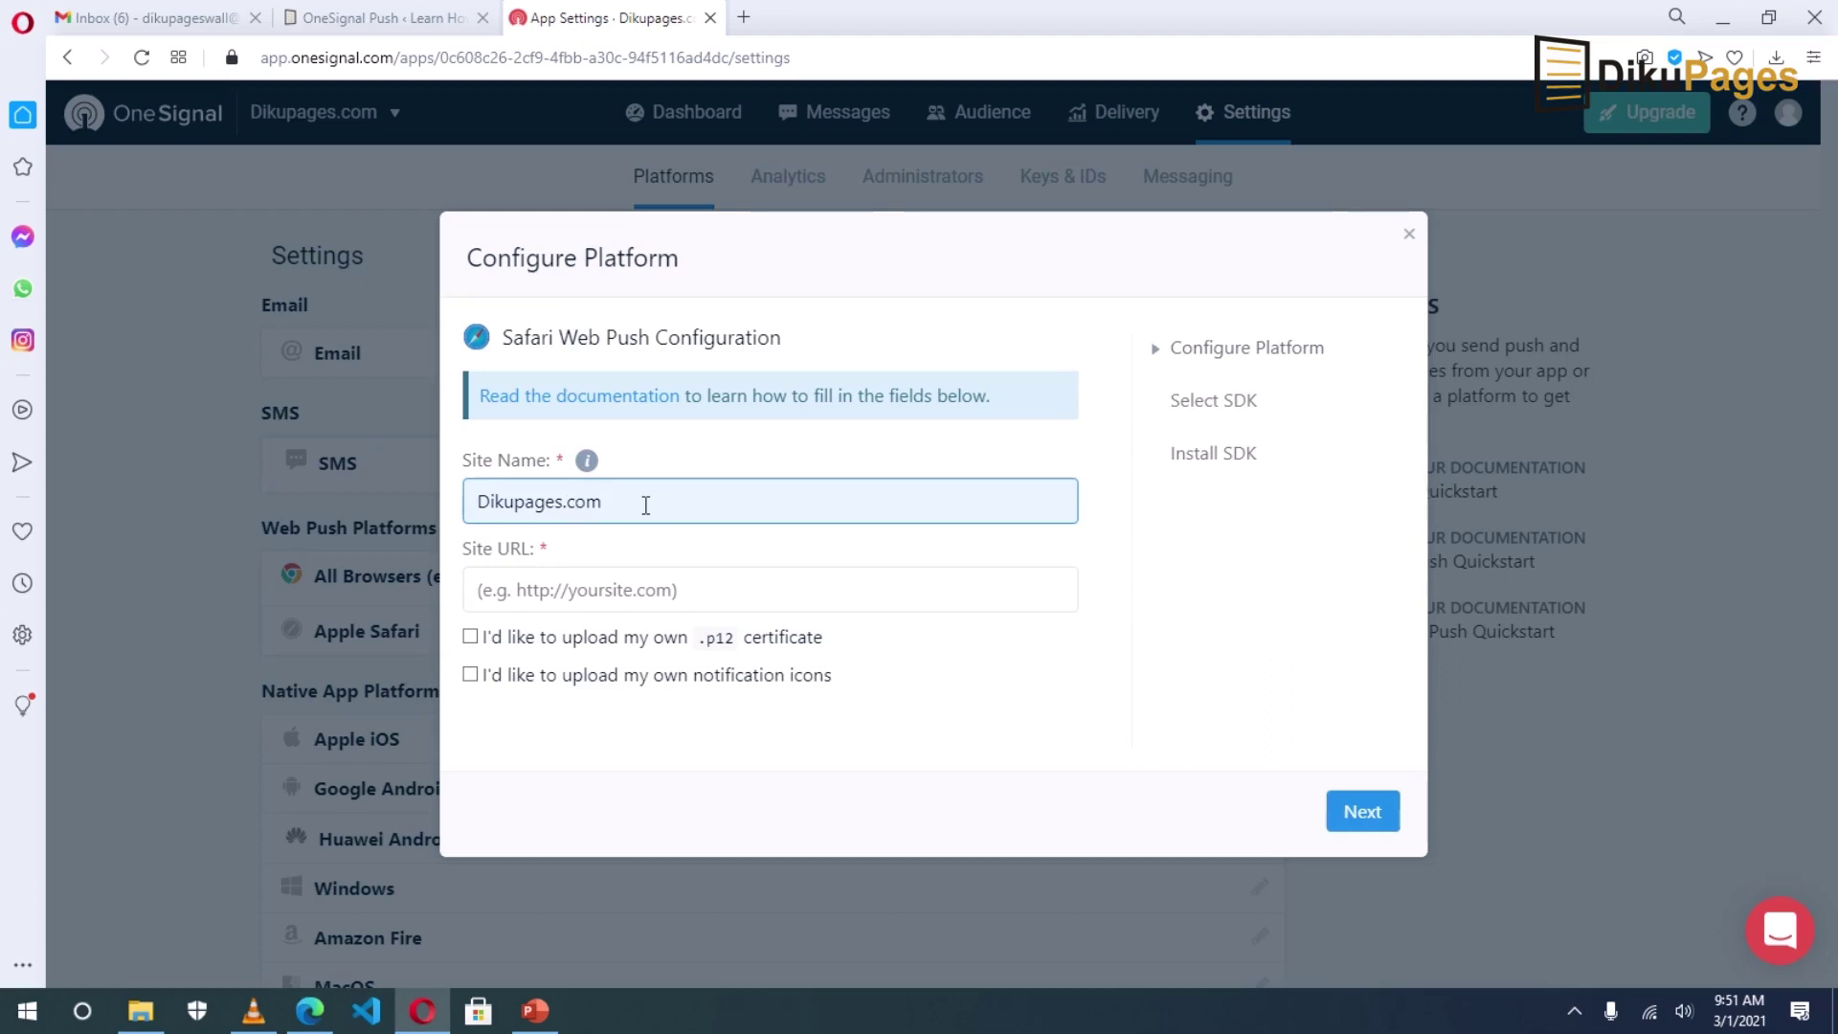
pyautogui.click(552, 596)
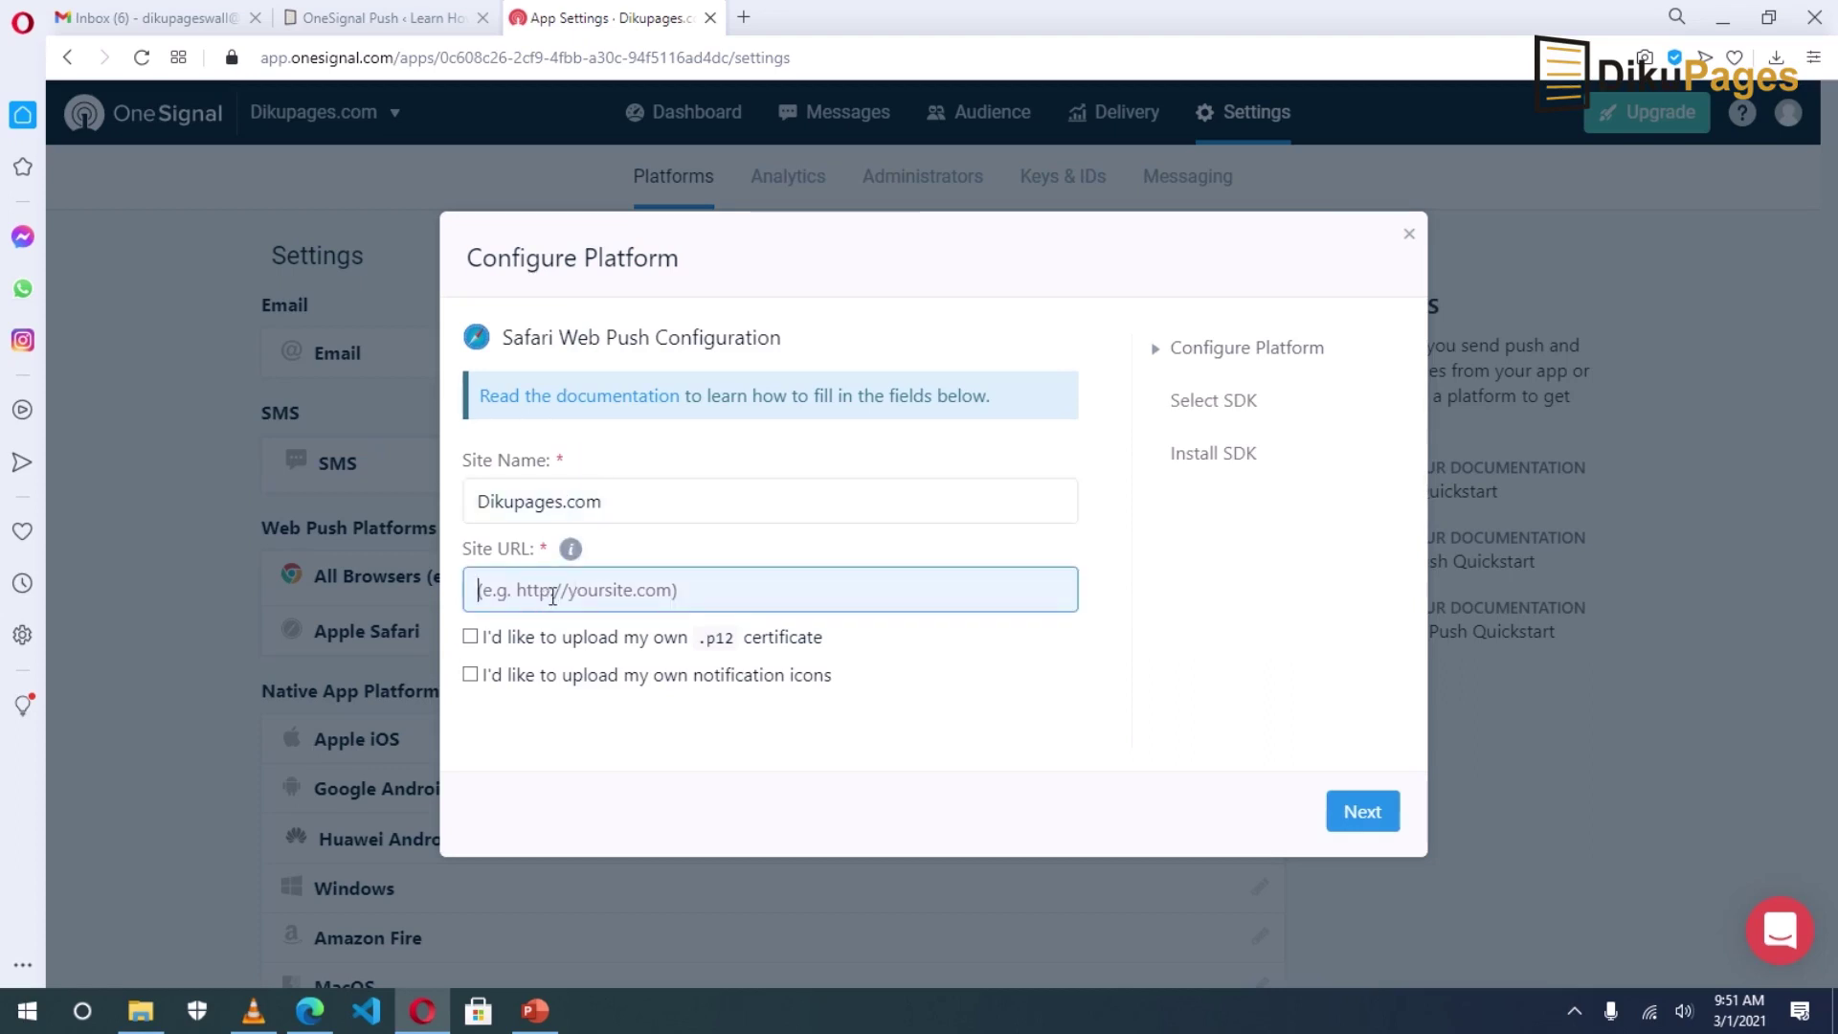
pyautogui.write('https://dikupages.com')
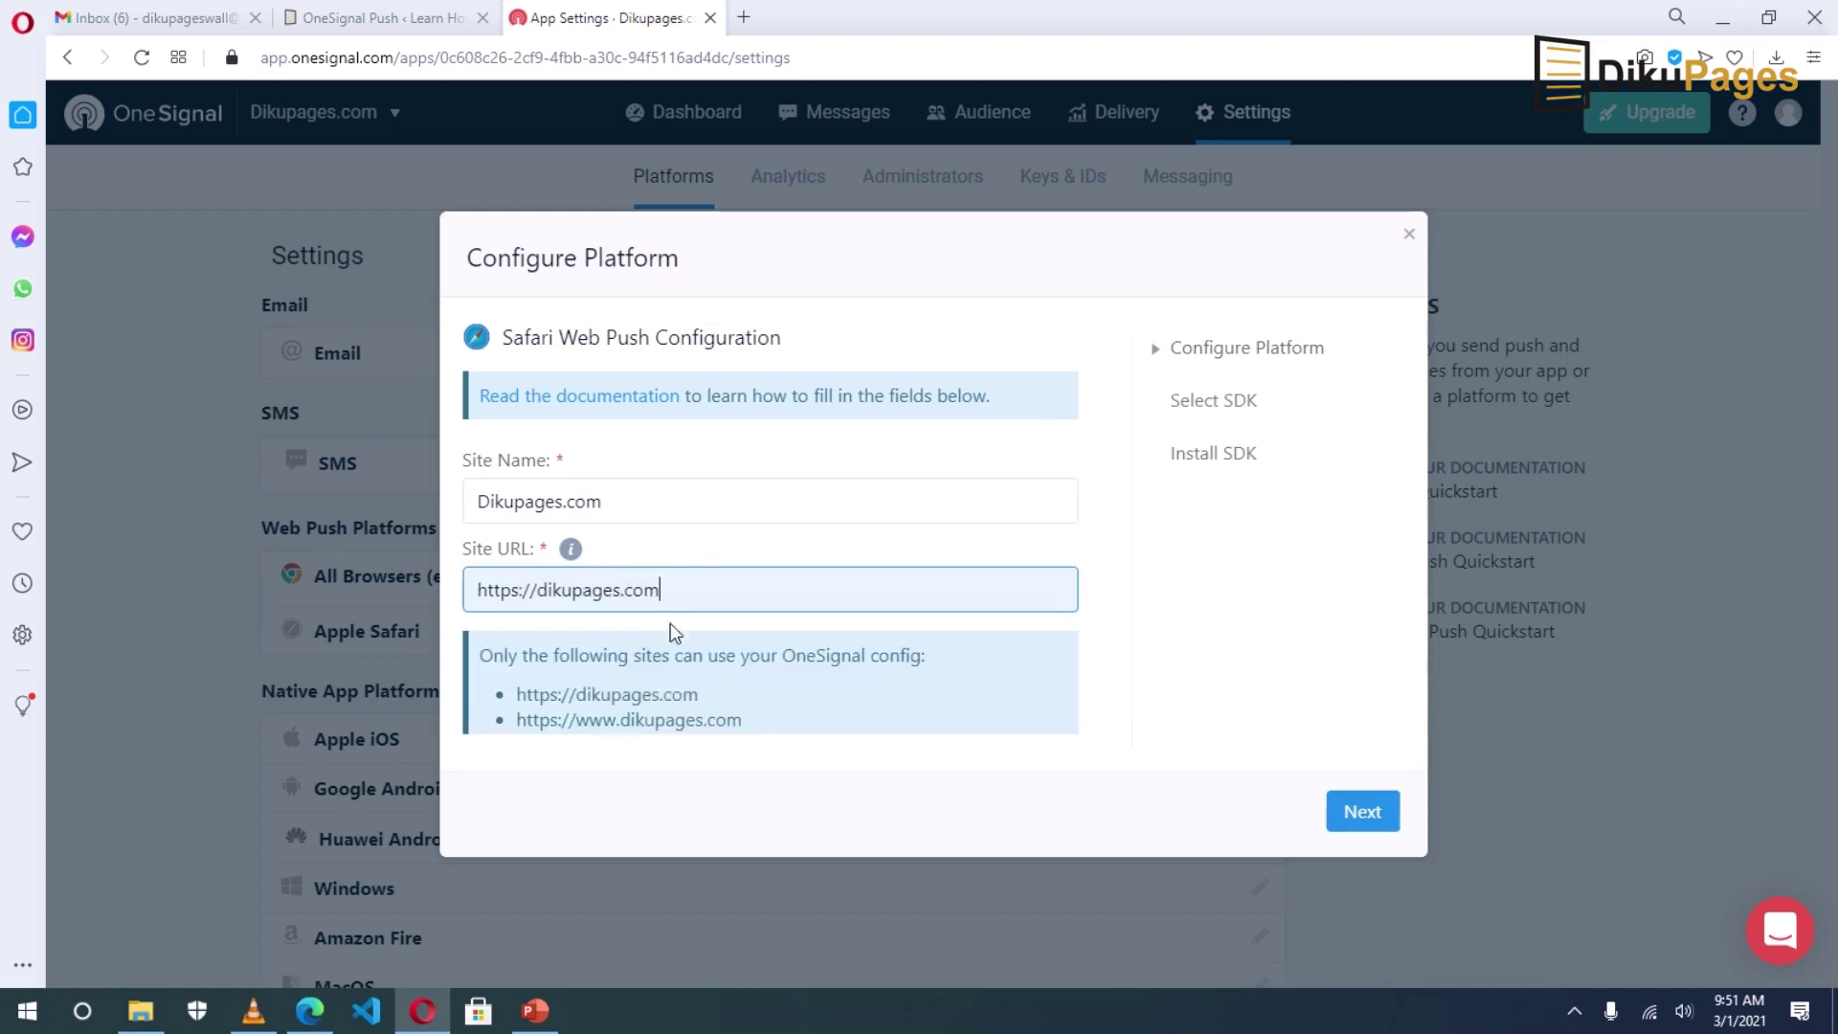
pyautogui.click(1352, 816)
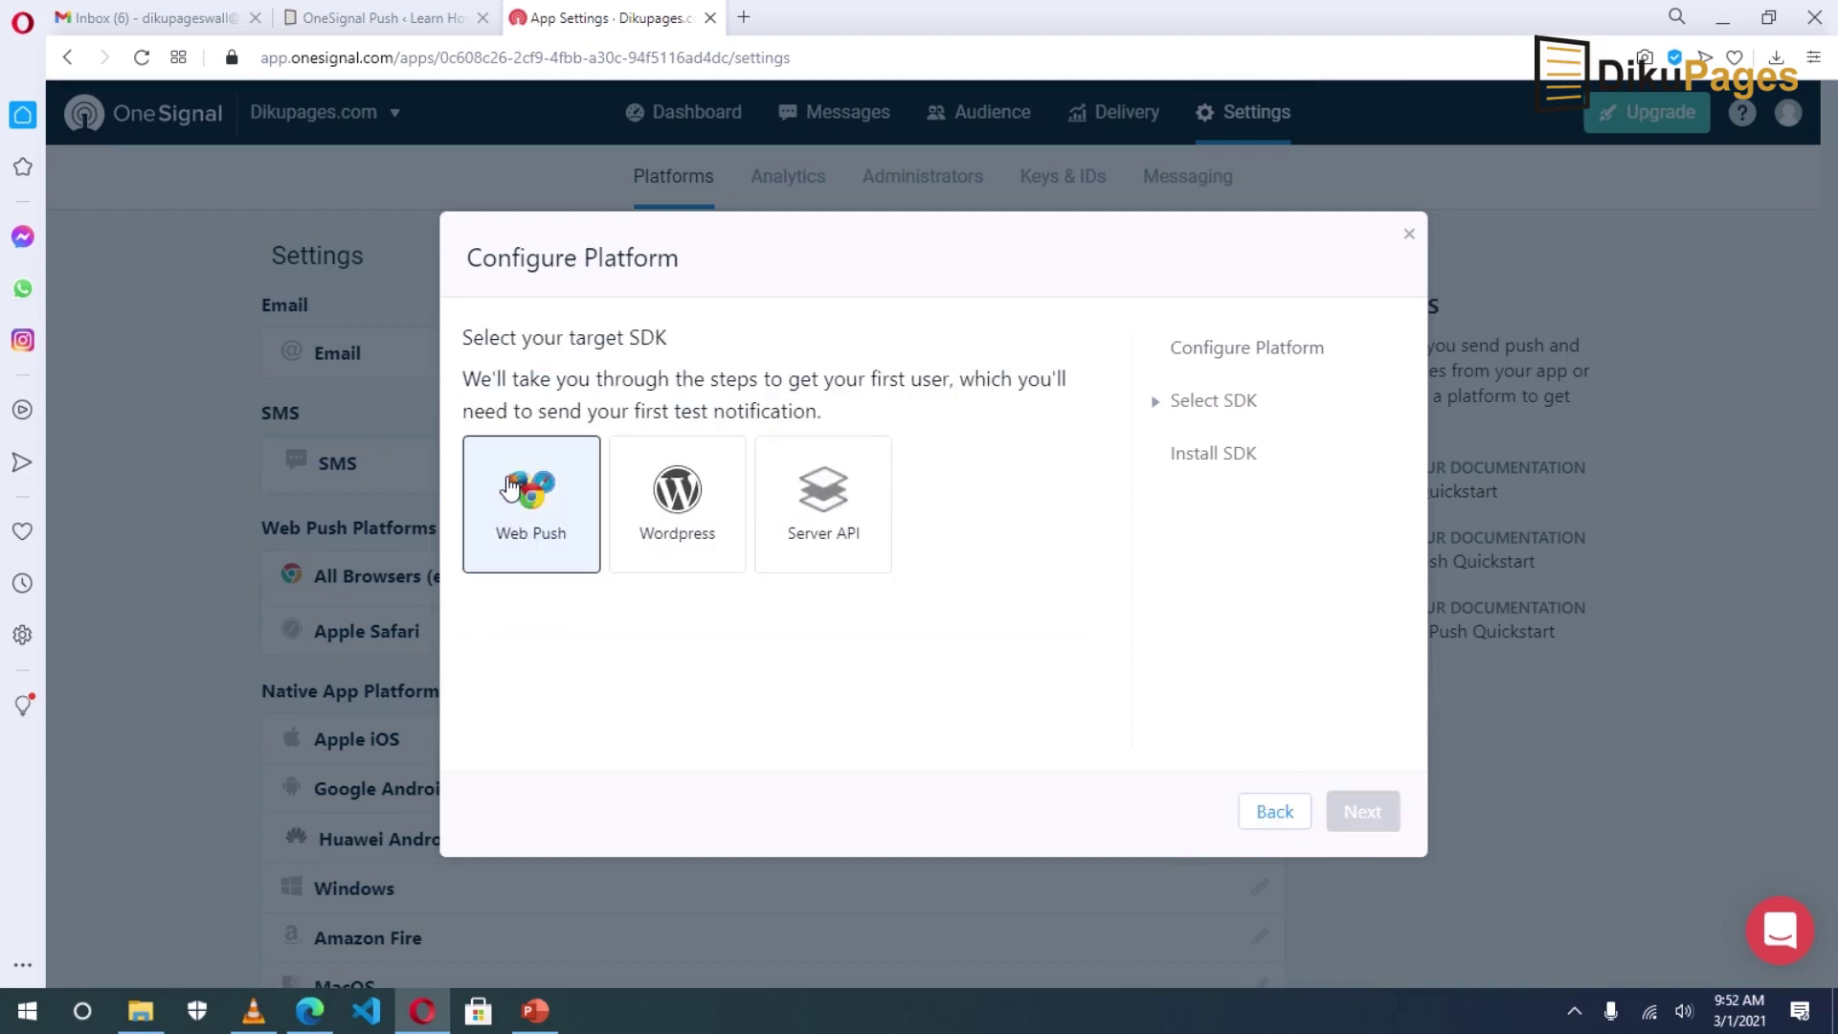
pyautogui.click(510, 488)
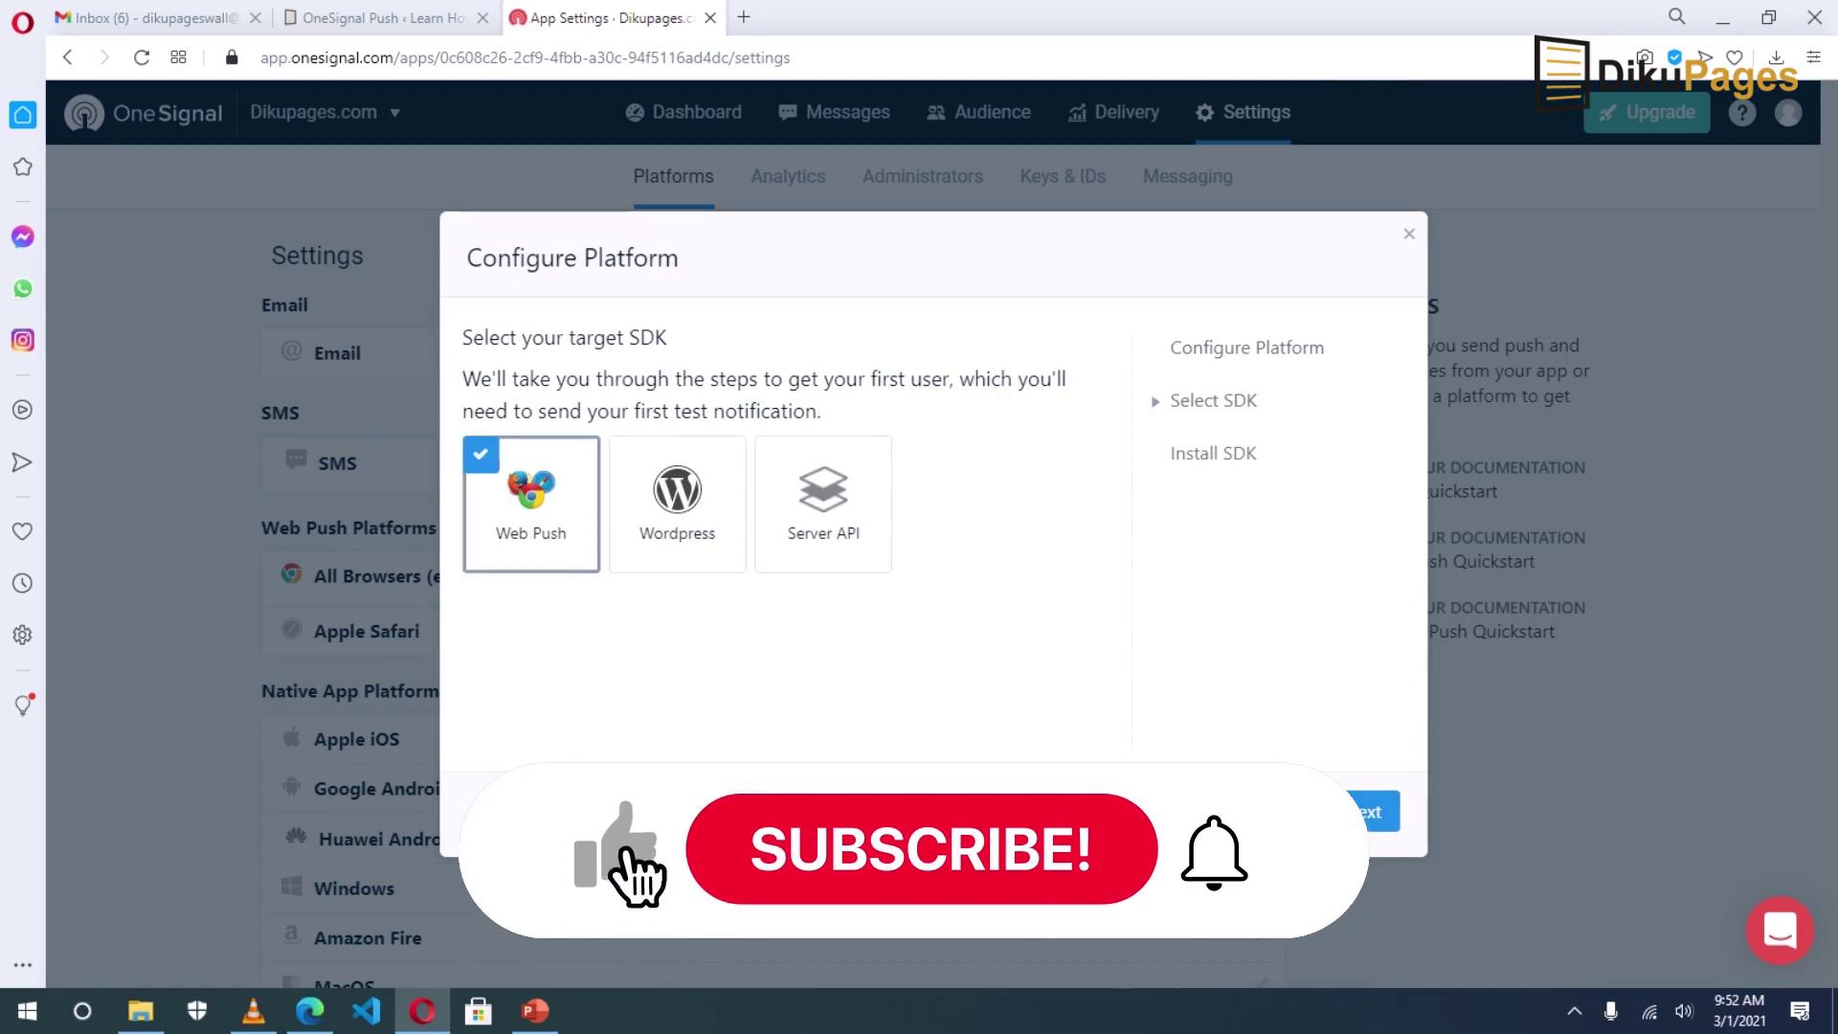
pyautogui.click(1394, 816)
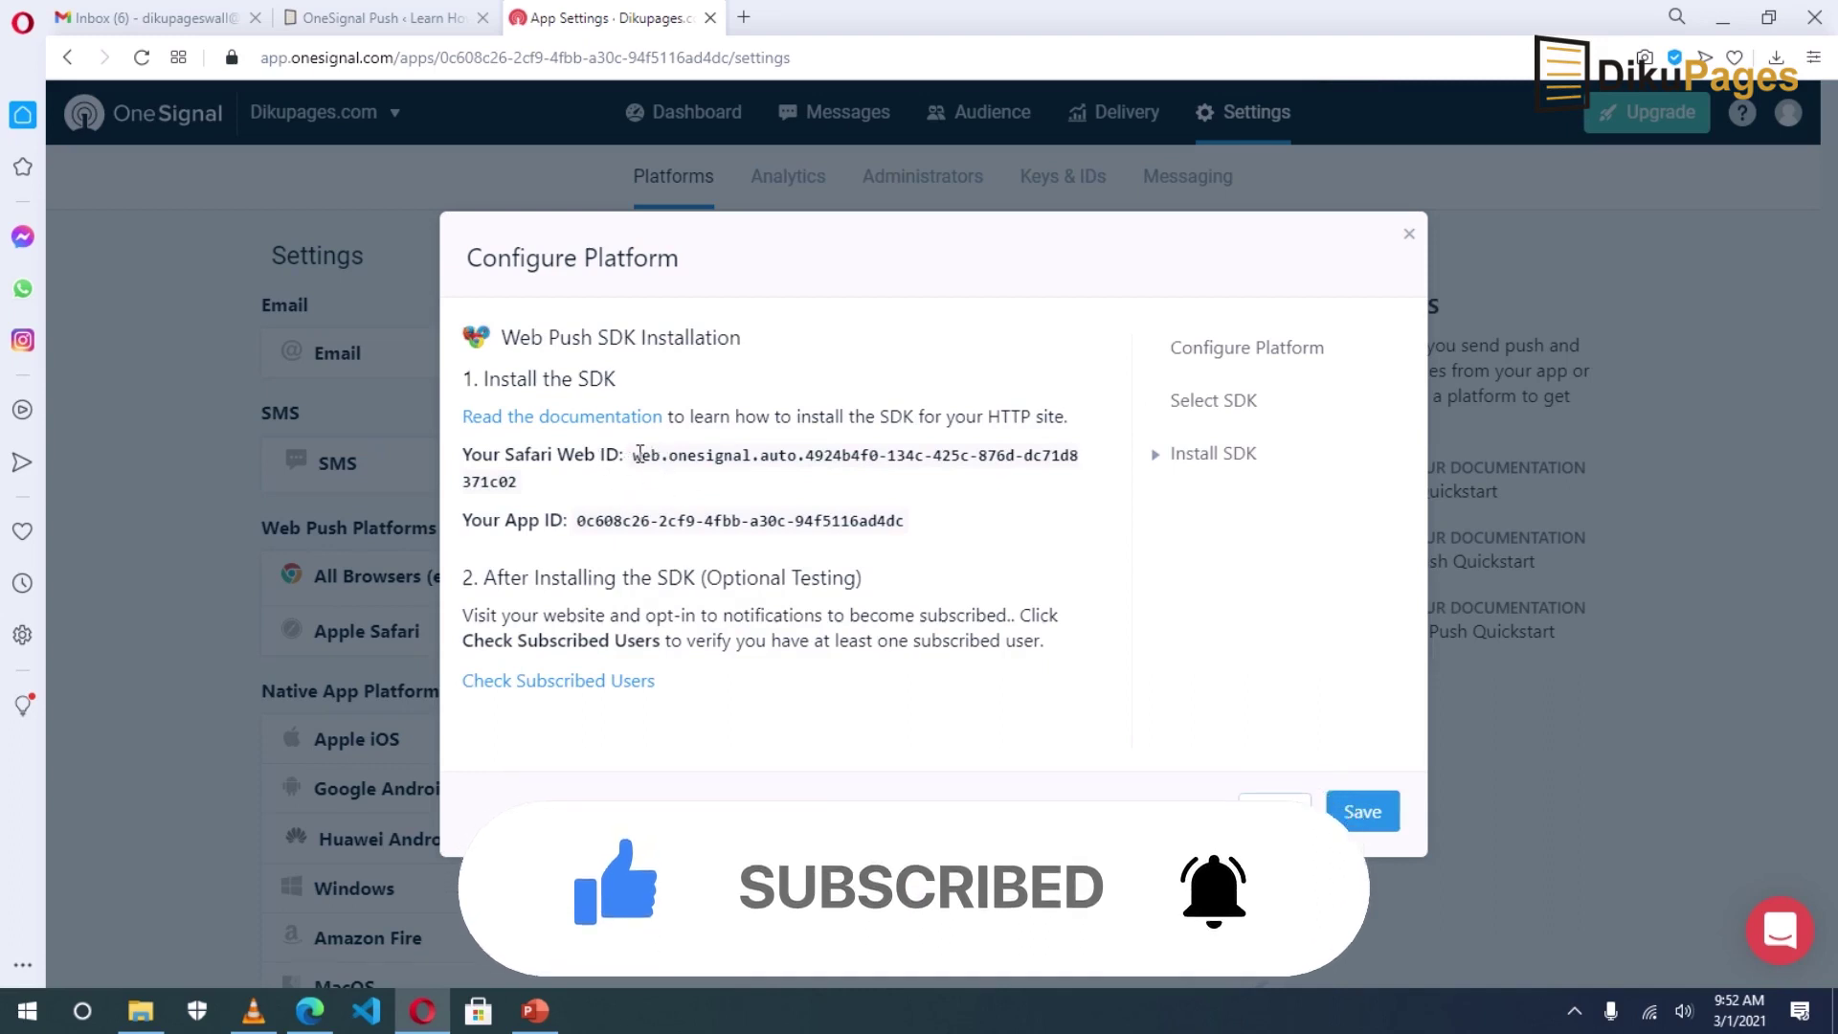
# Copy the Safari Web ID from OneSignal's SDK installation details into the Safari Web ID field of the WordPress plugin's configuration
pyautogui.moveTo(662, 464); pyautogui.dragTo(525, 496)
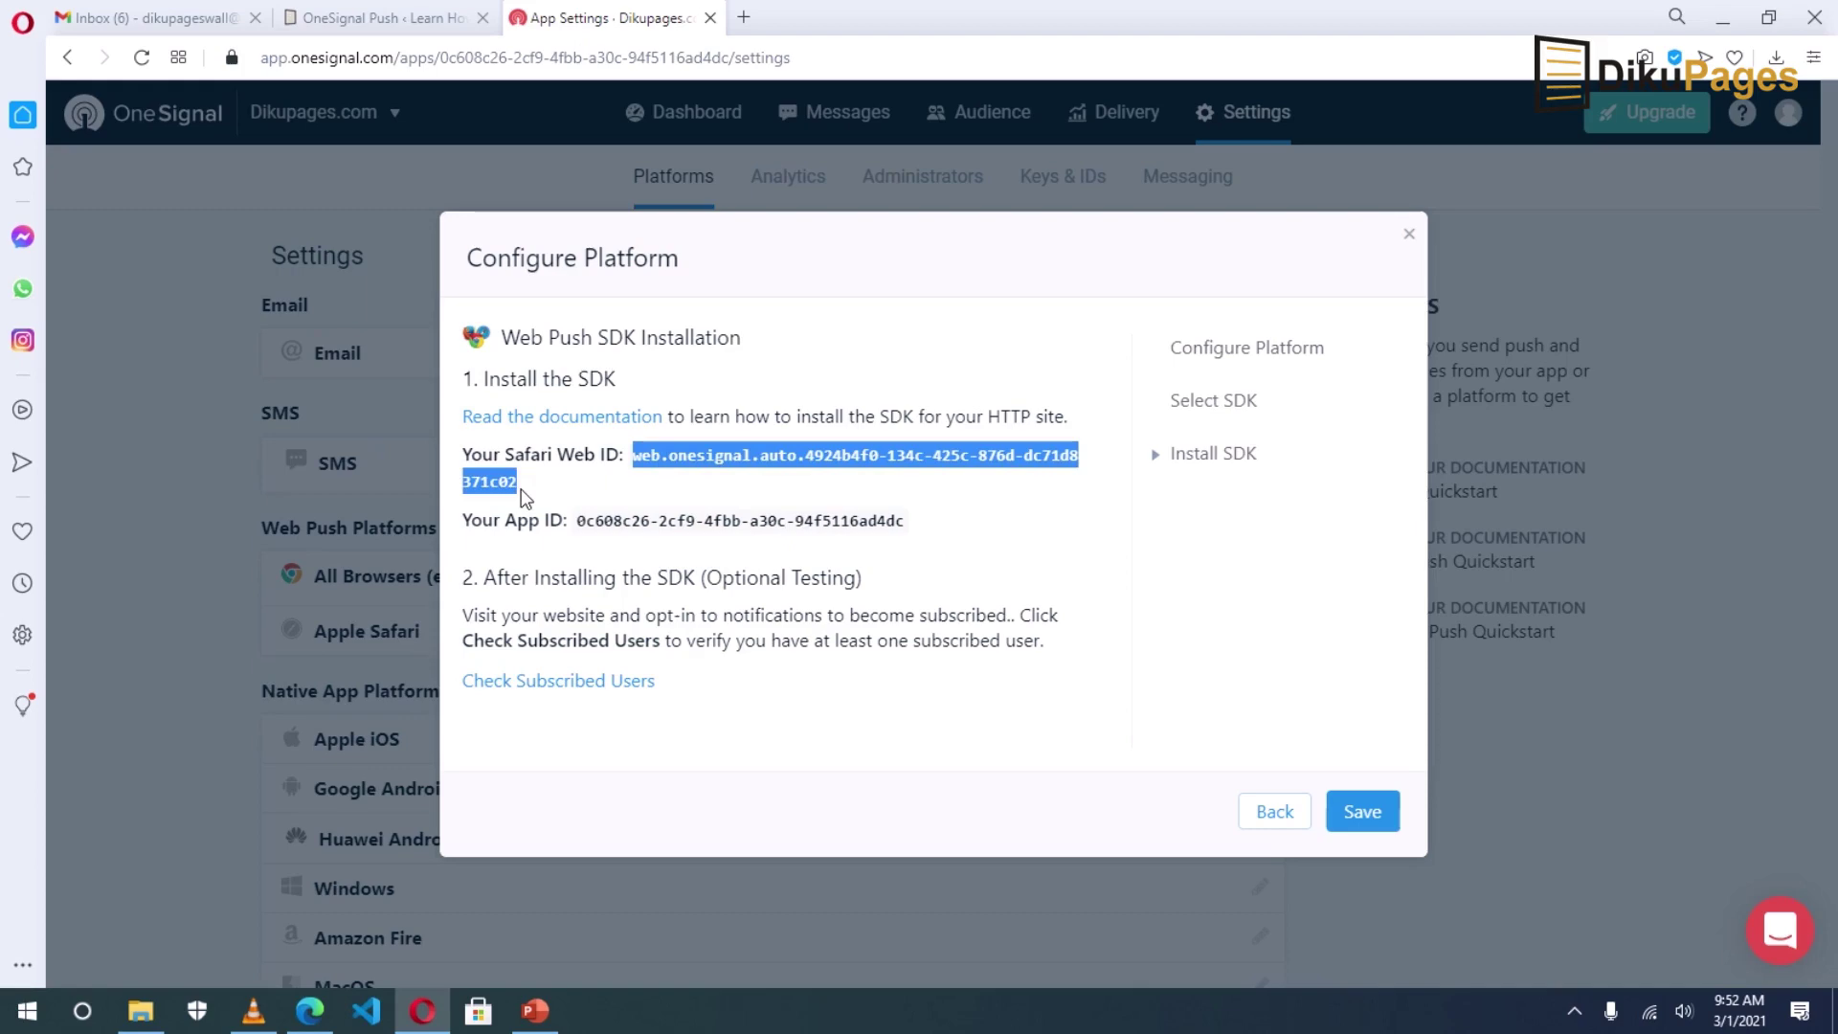
pyautogui.rightClick(706, 455)
pyautogui.click(791, 533)
pyautogui.click(335, 17)
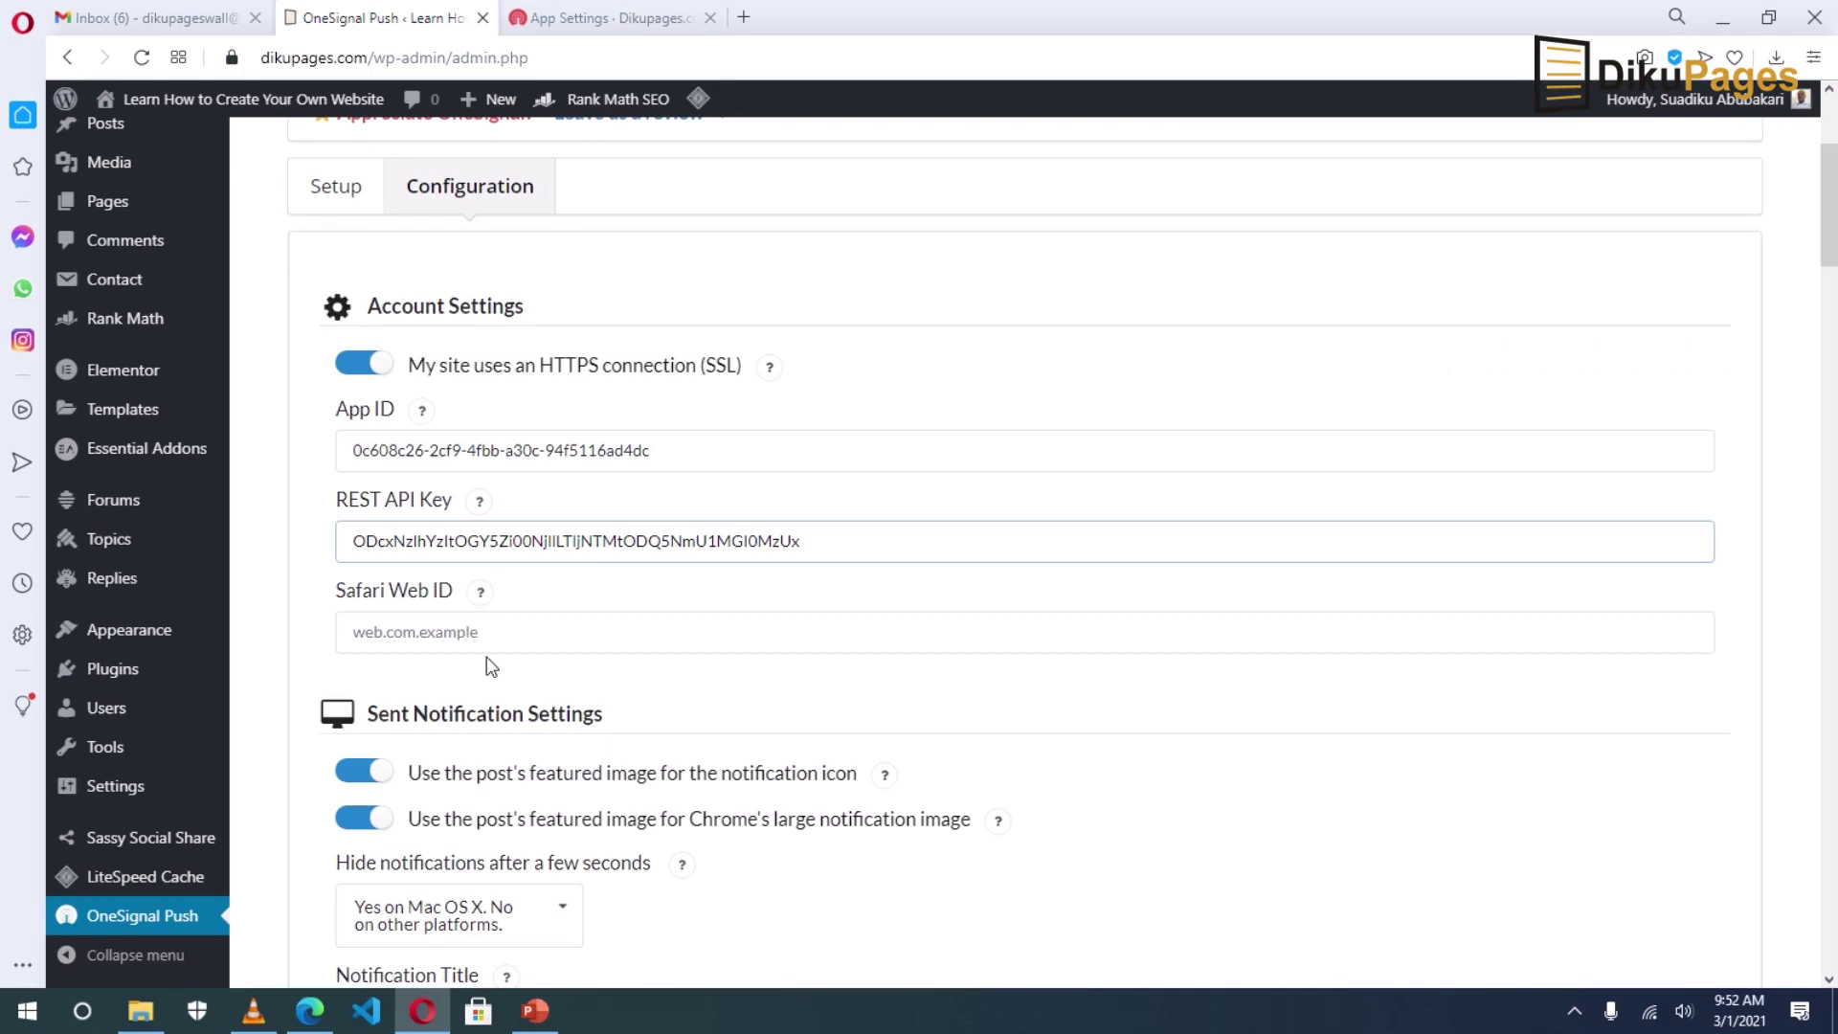
pyautogui.rightClick(459, 627)
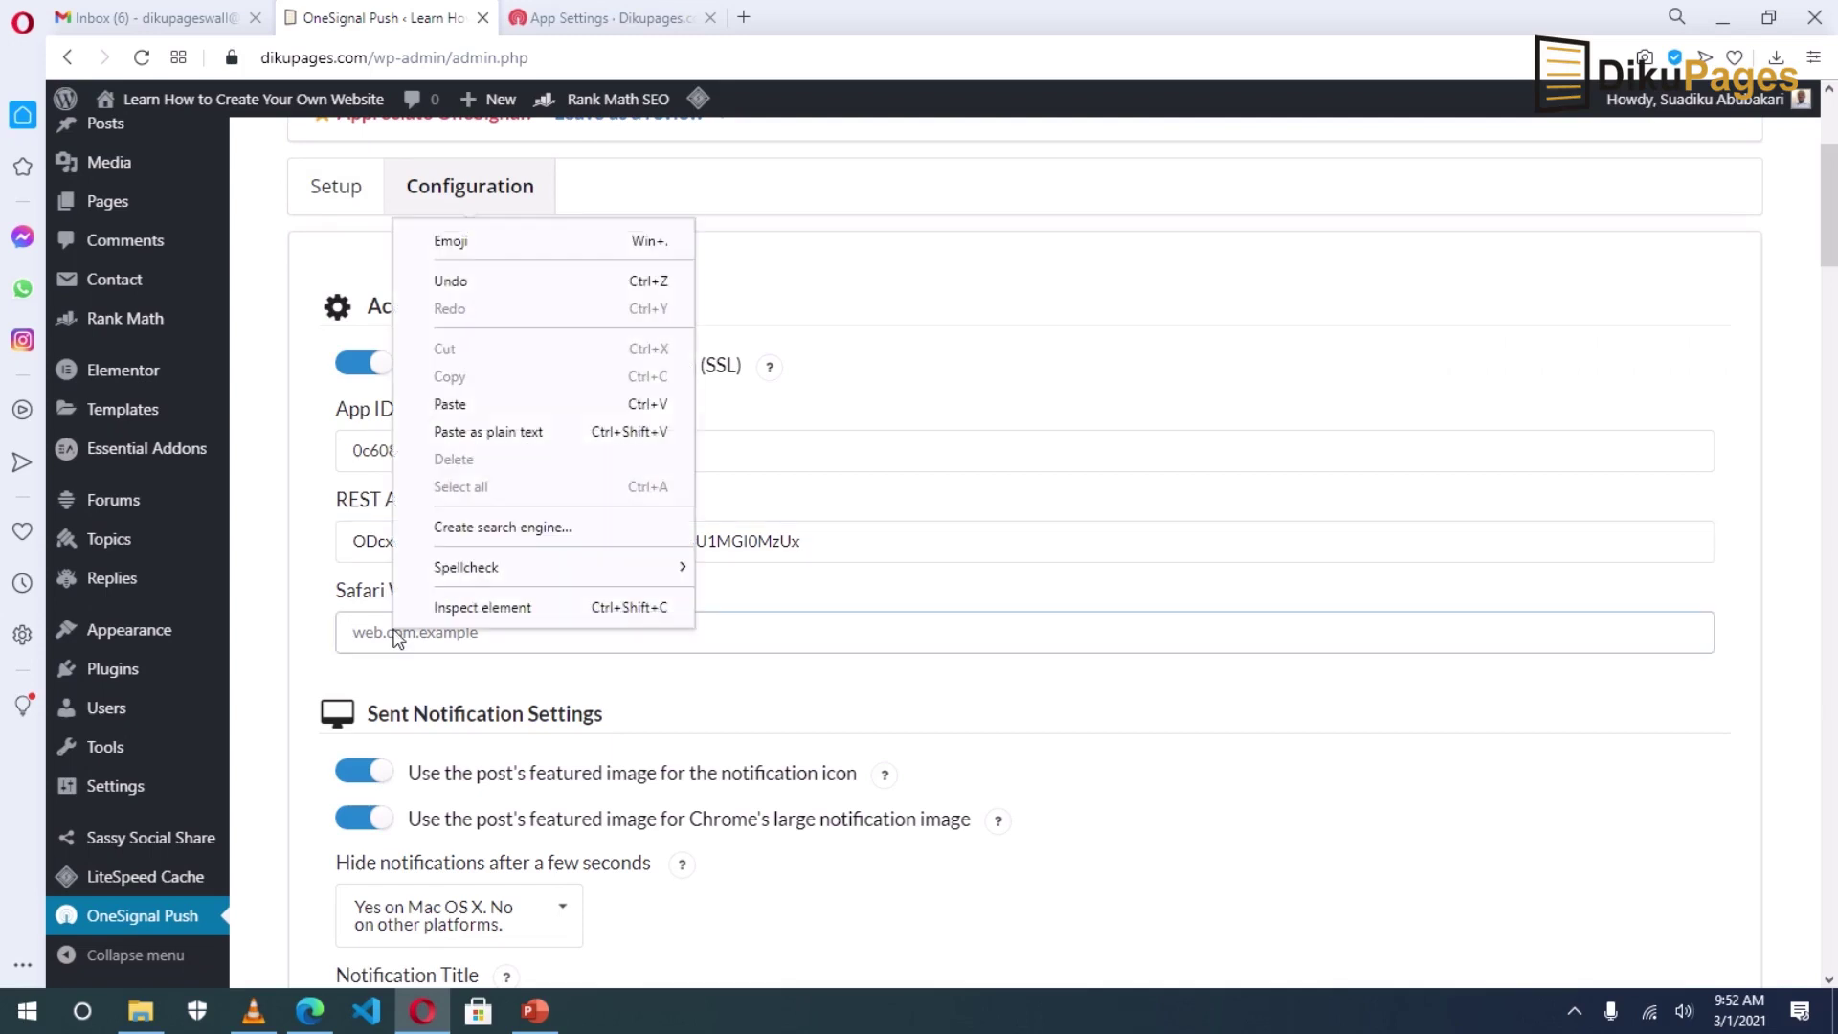
pyautogui.click(474, 406)
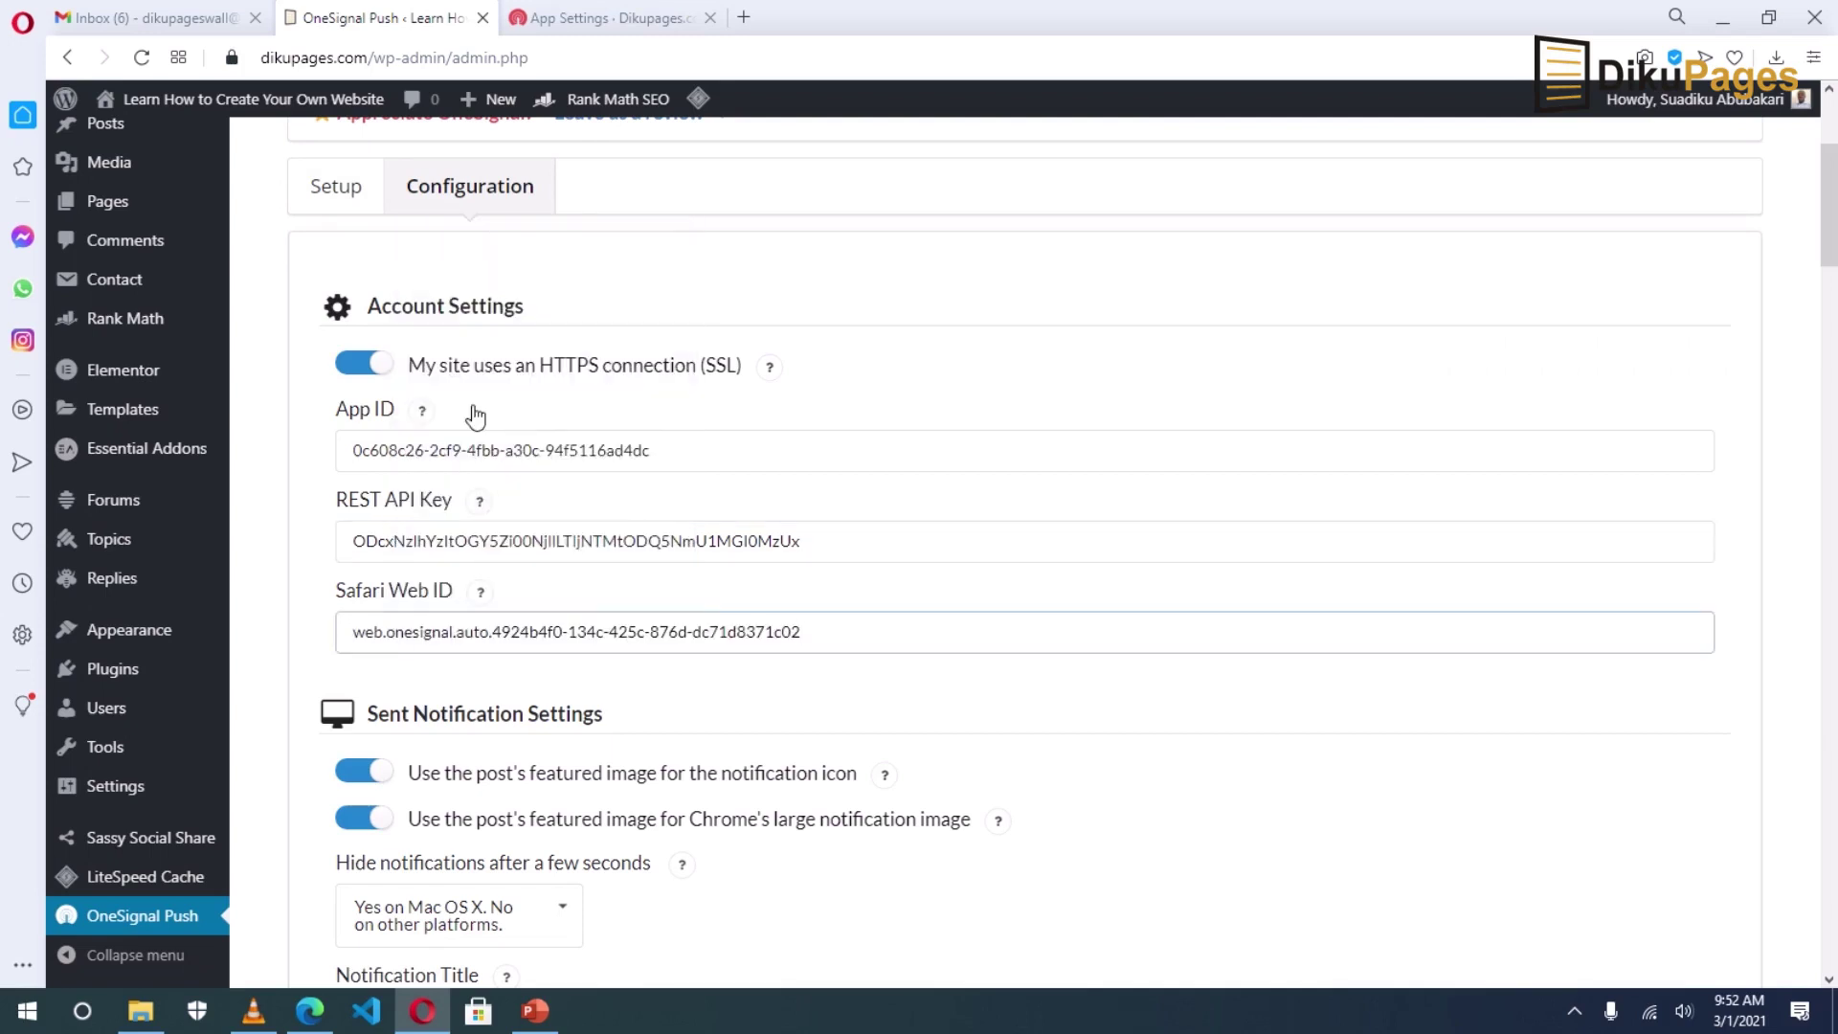
# Return to the OneSignal platform configuration and save the Apple Safari setup
pyautogui.click(534, 20)
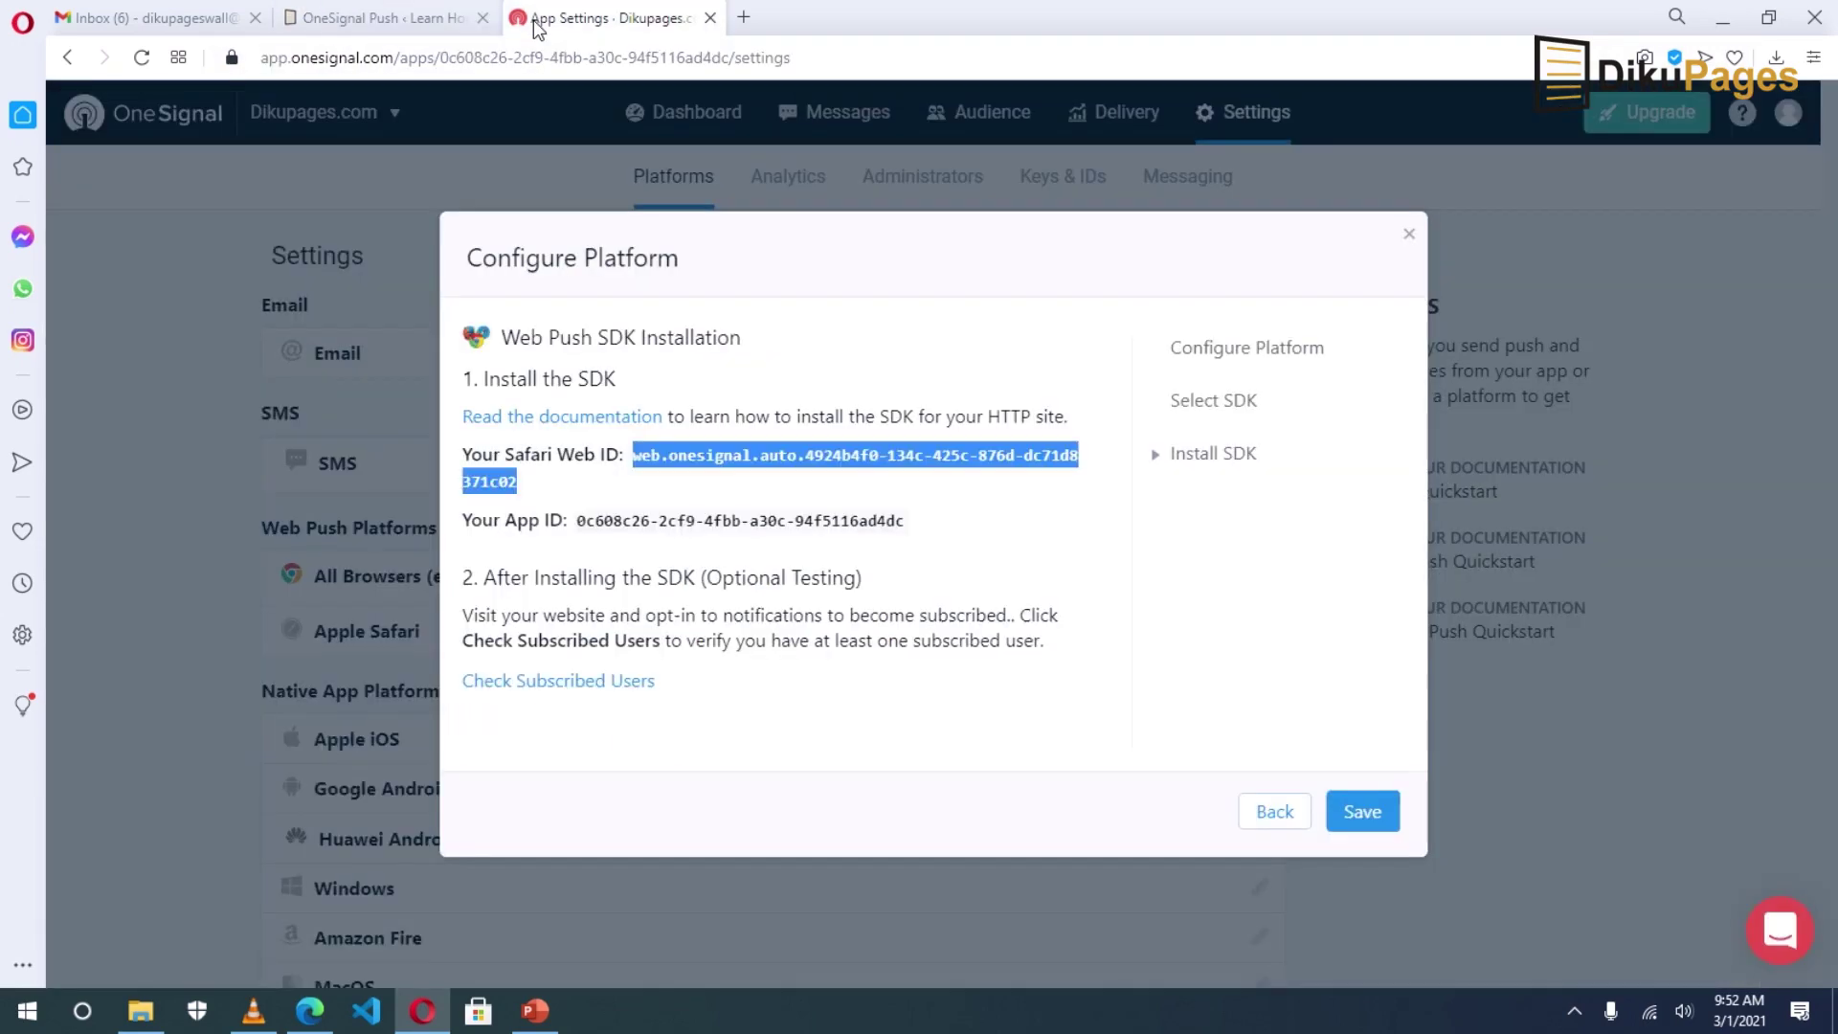
pyautogui.click(1362, 814)
pyautogui.click(969, 642)
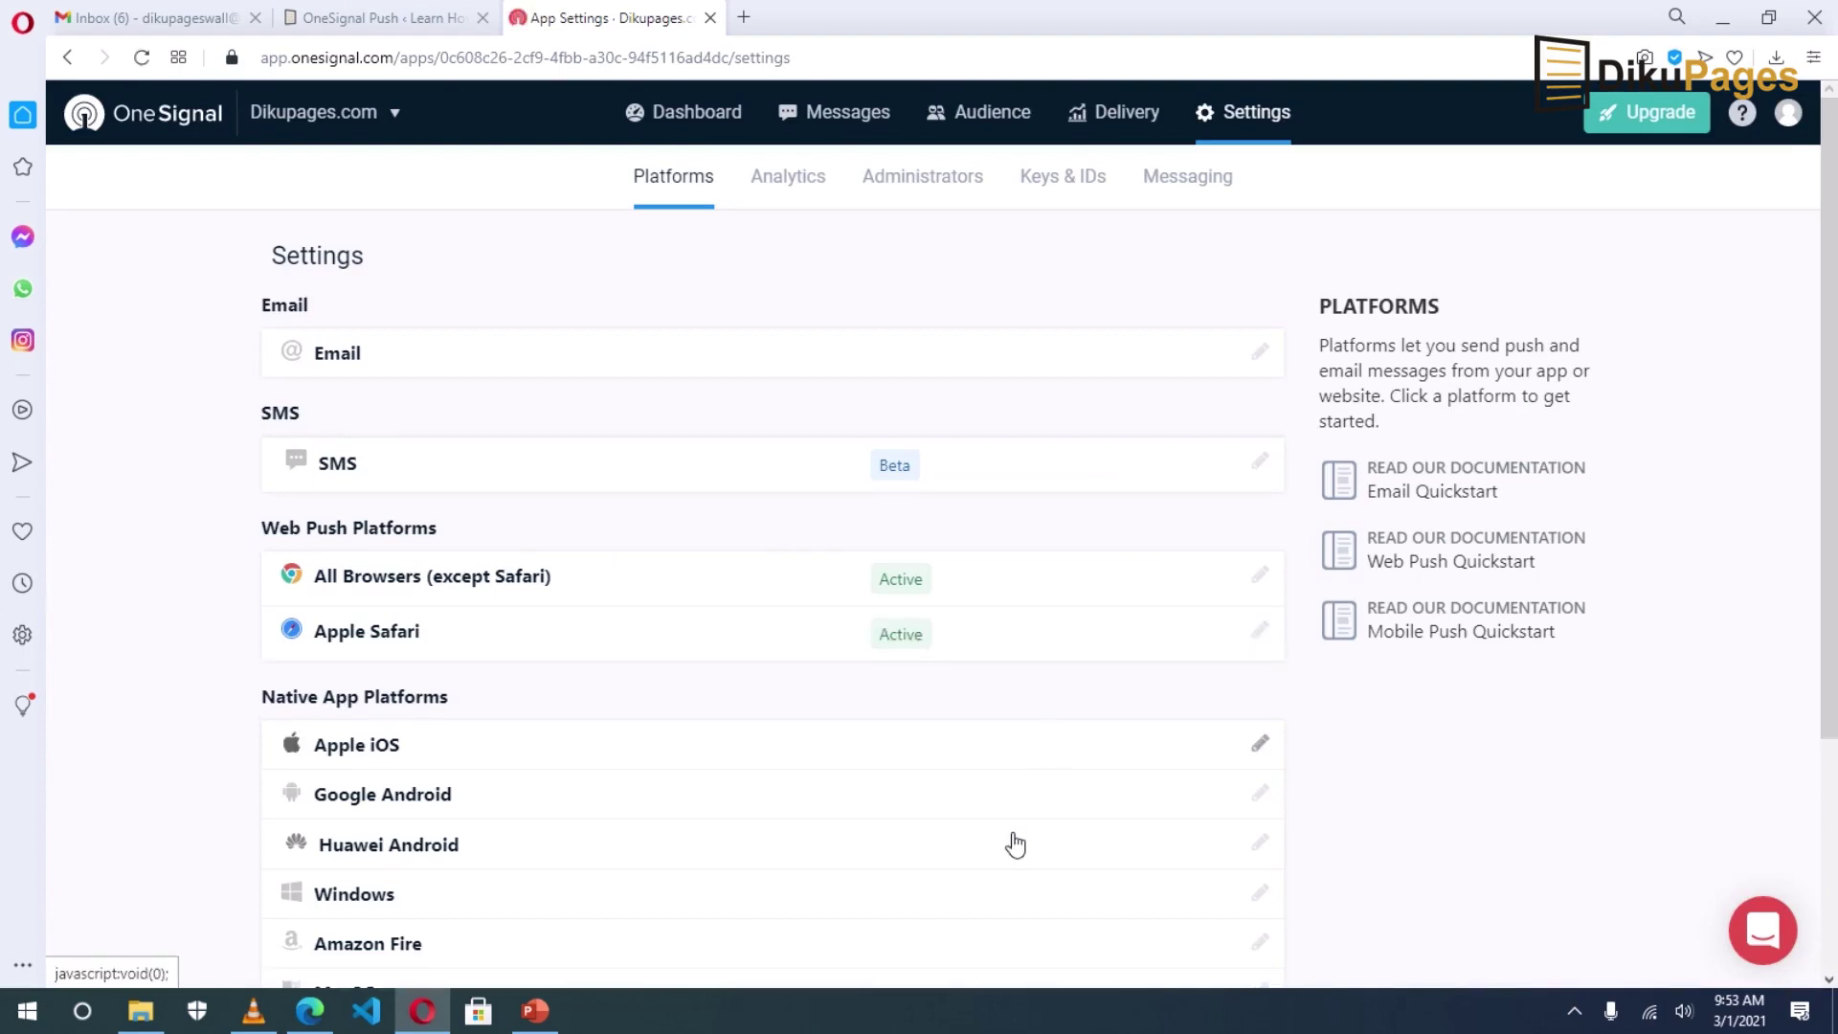
# Back in the WordPress plugin's sent notification settings, enable sending notifications additionally to iOS and Android platforms
pyautogui.click(316, 19)
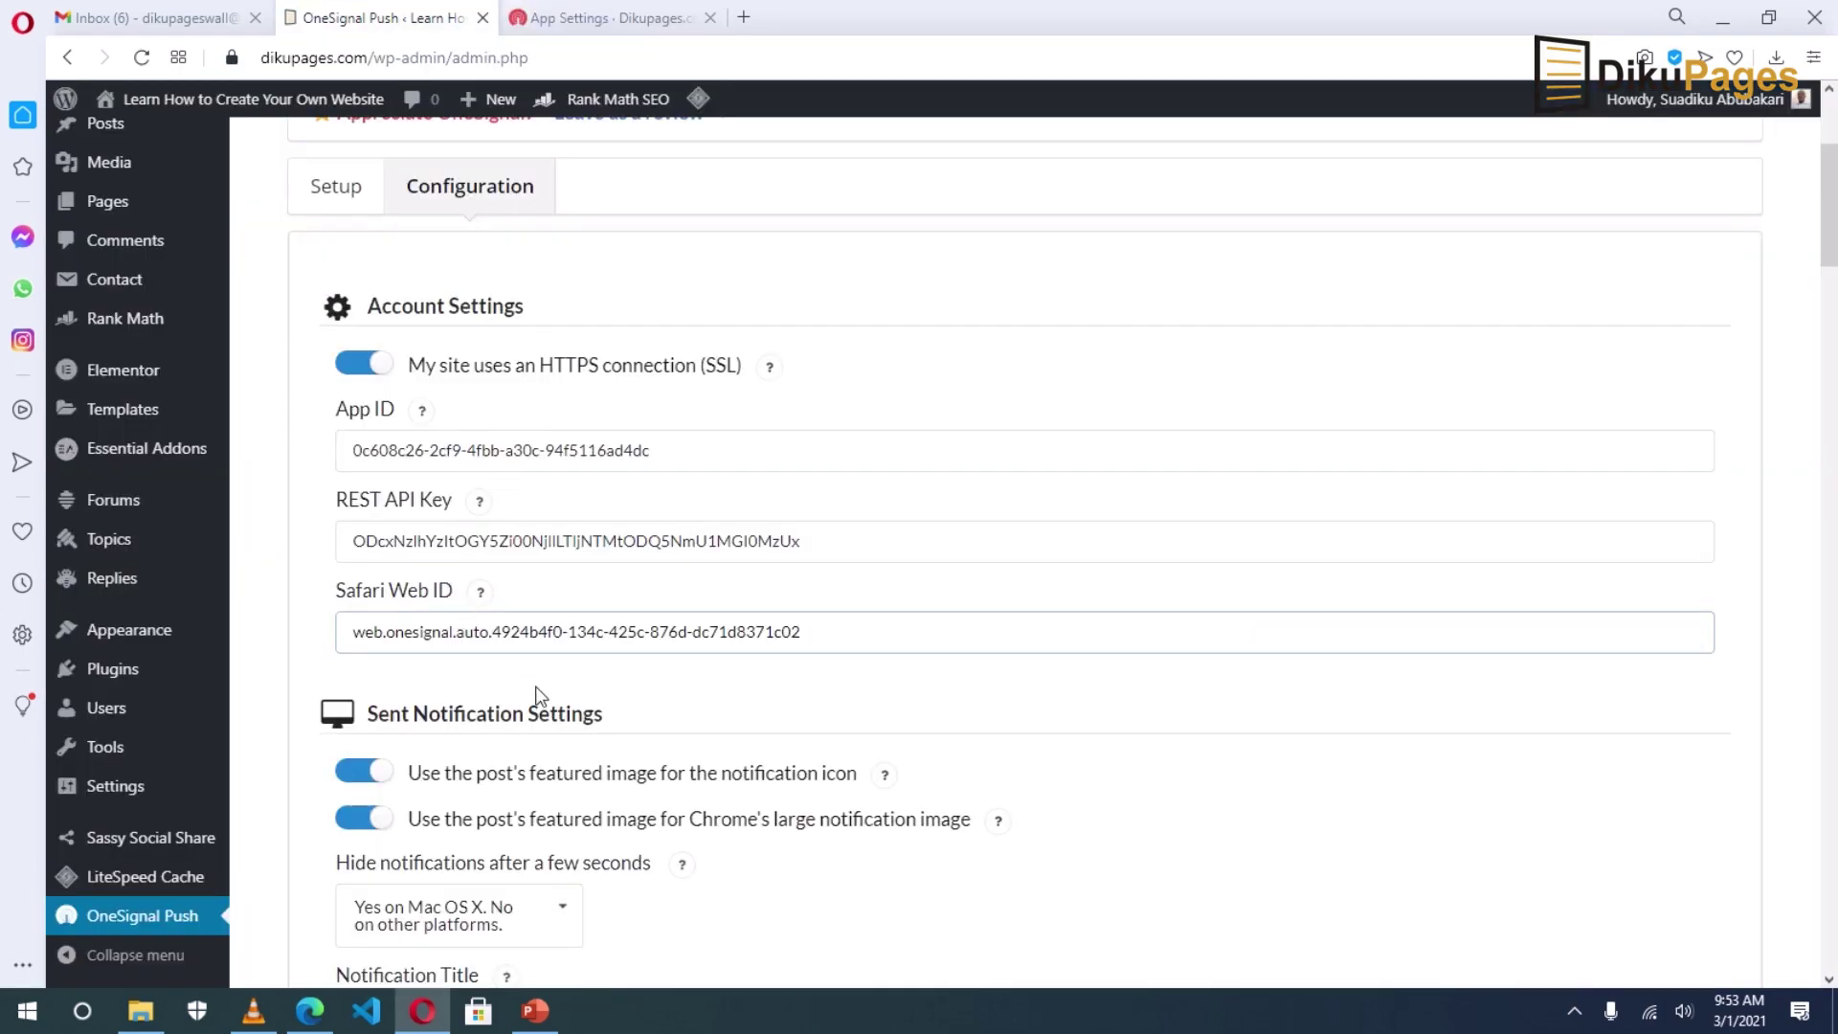
pyautogui.scroll(-5, 678, 806)
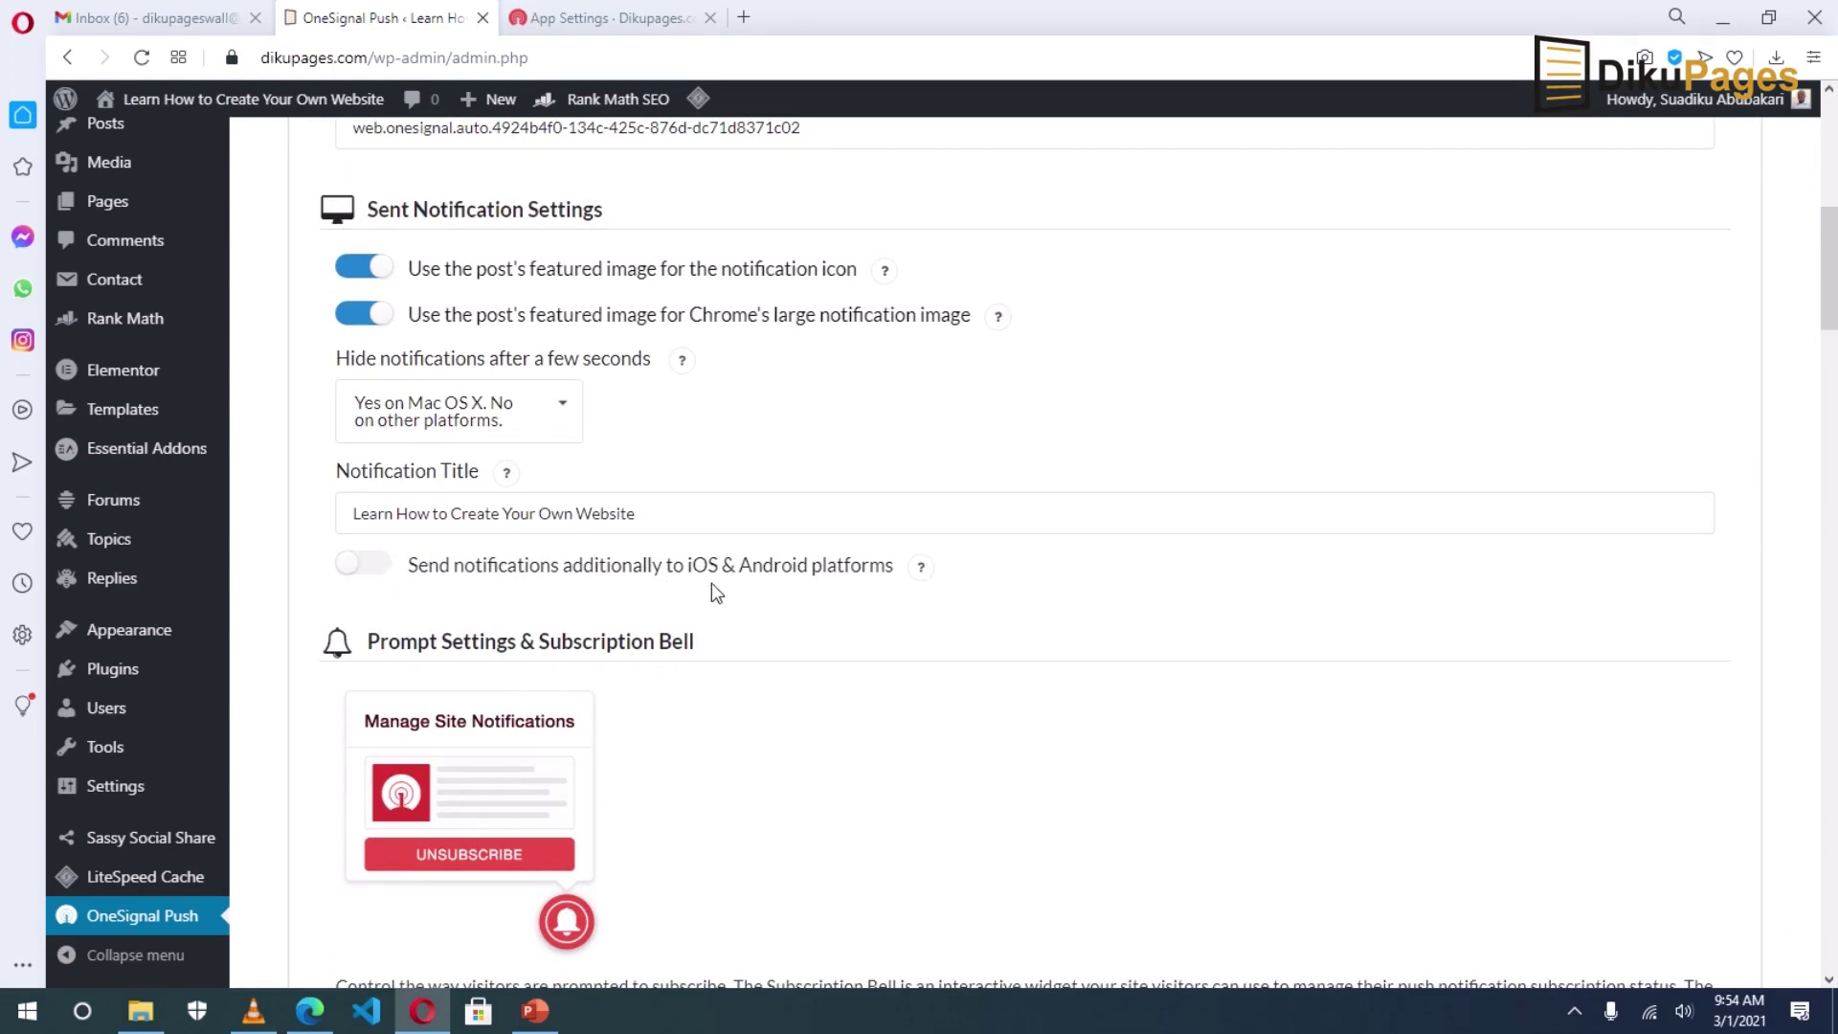
pyautogui.click(368, 565)
# Set the notification title to Dikupages.com and set hiding notifications after a few seconds to No
pyautogui.moveTo(649, 514); pyautogui.dragTo(320, 525)
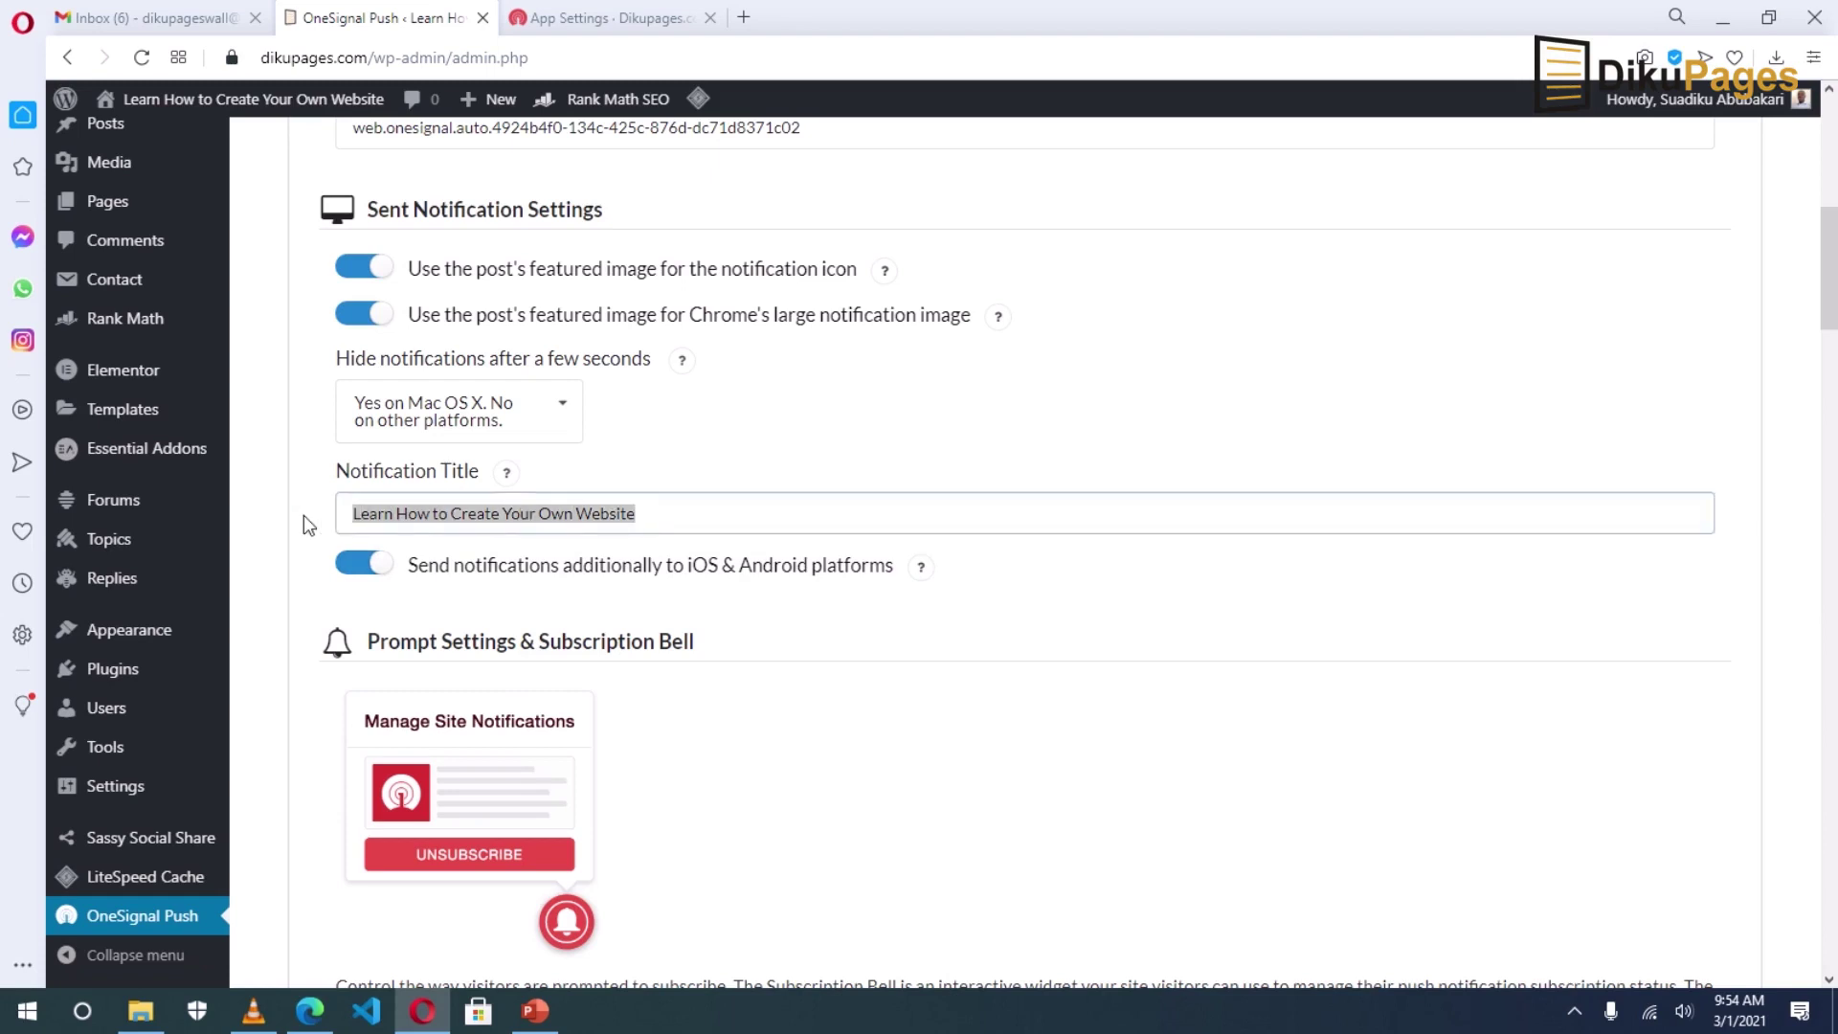
pyautogui.write('D')
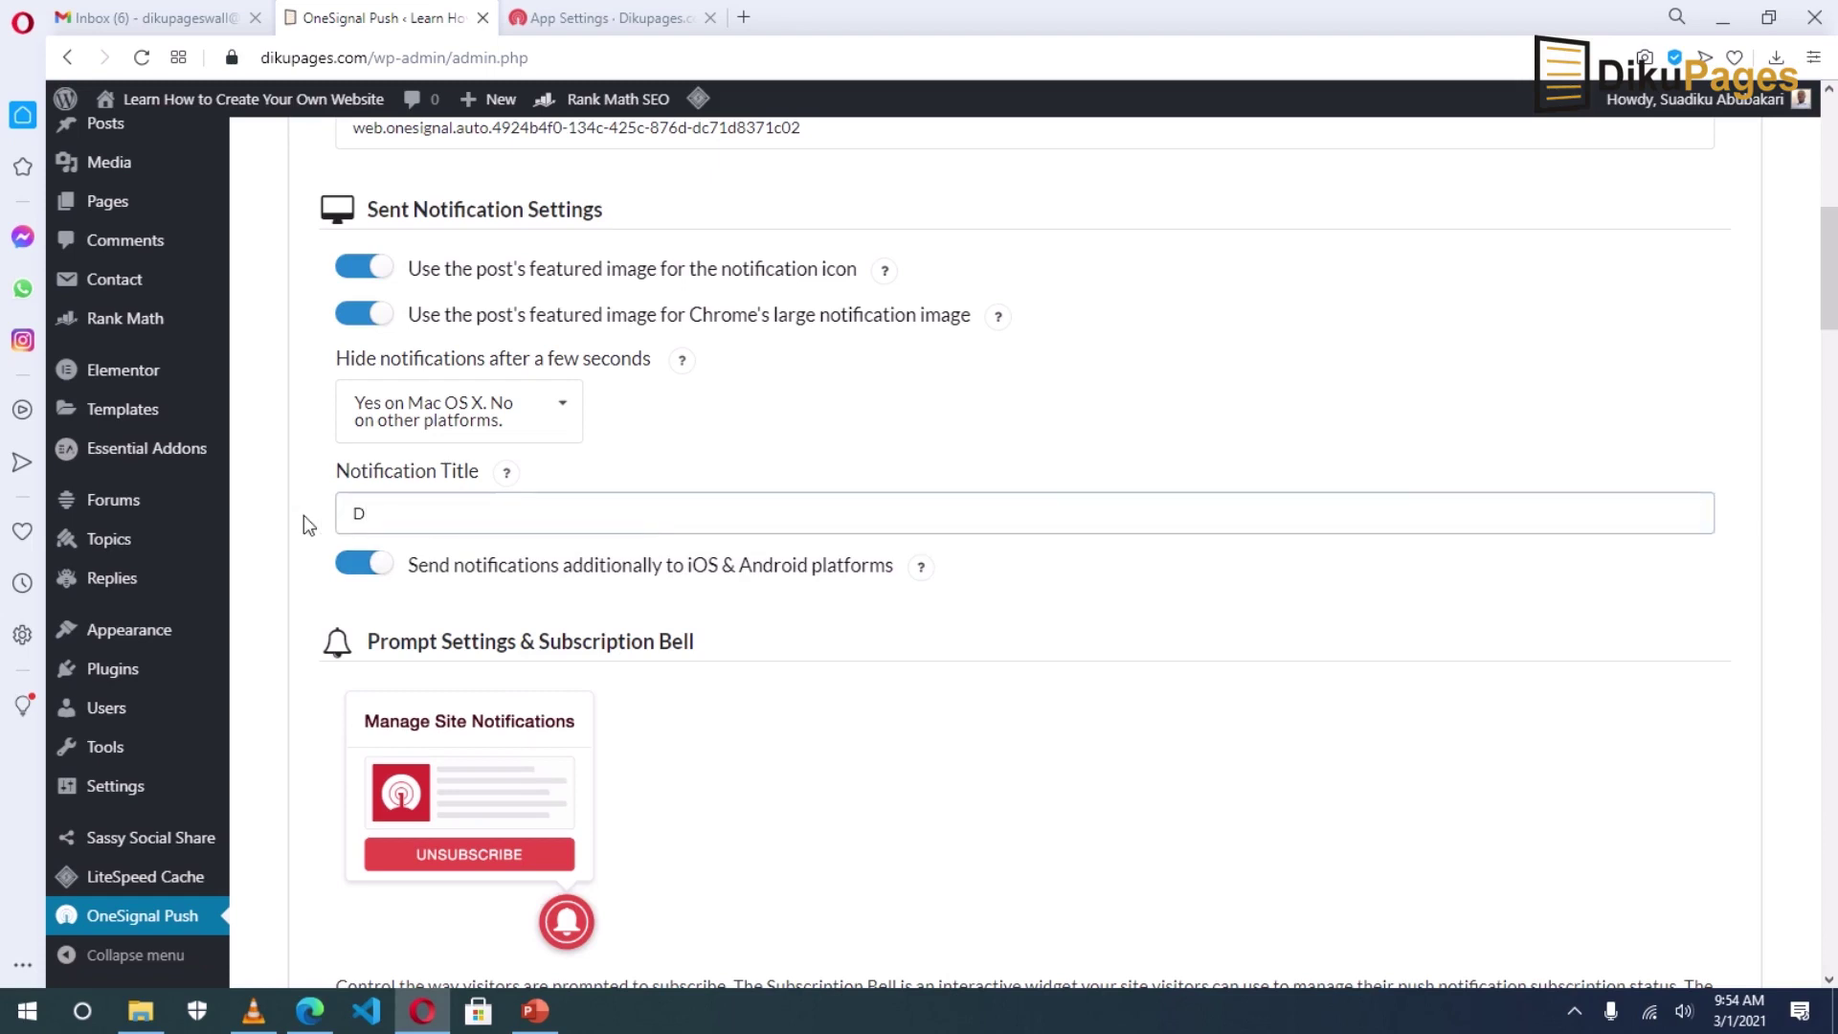
pyautogui.write('ikupages.com')
pyautogui.click(305, 520)
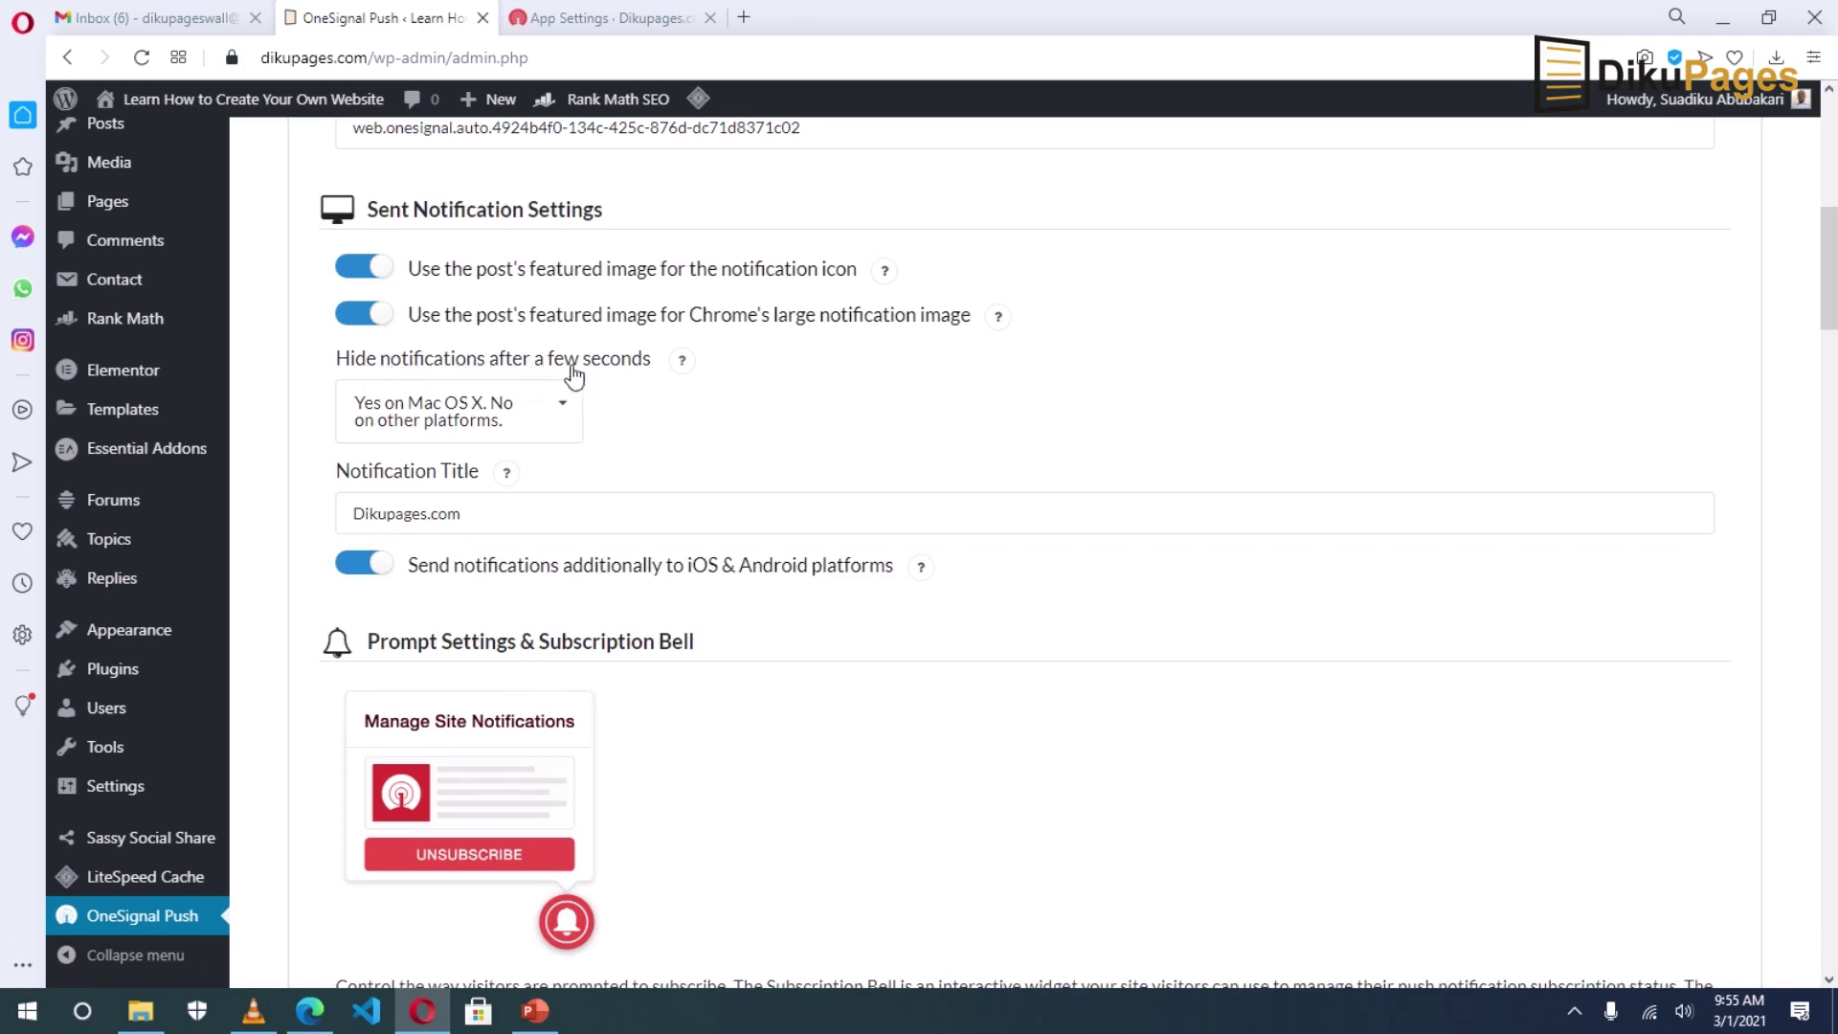
pyautogui.click(448, 419)
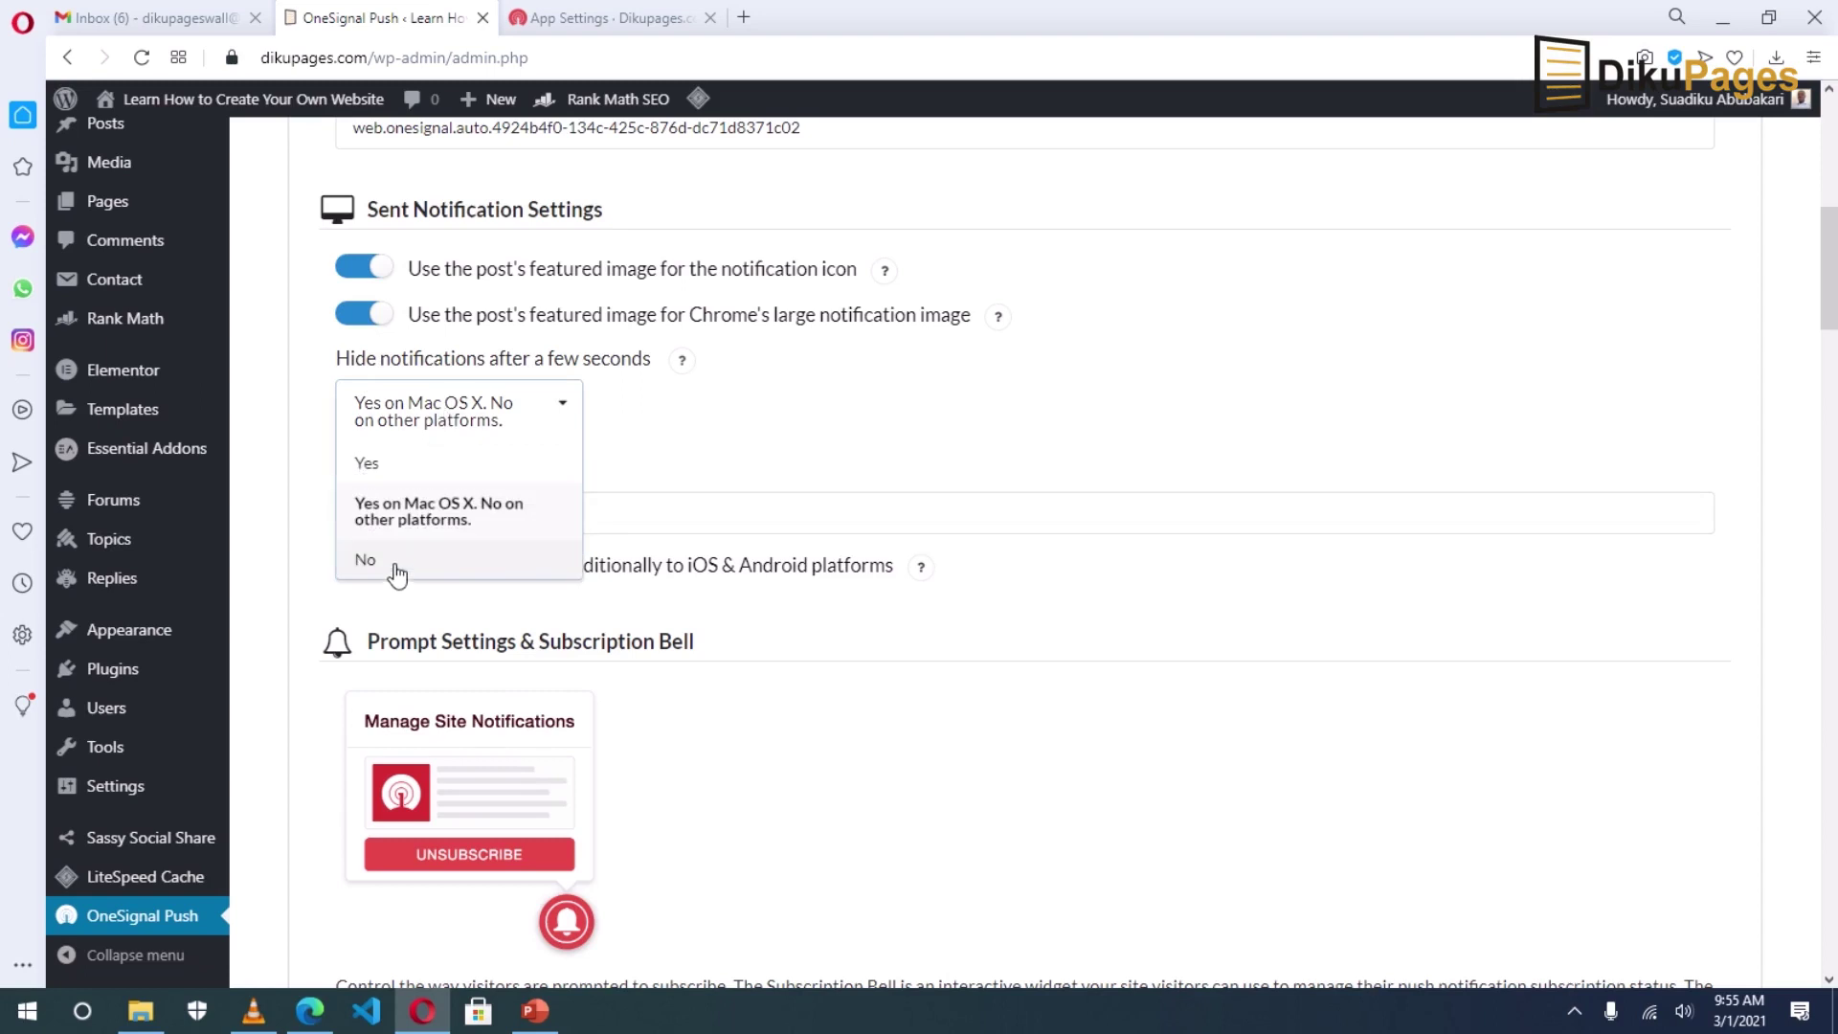
pyautogui.click(397, 579)
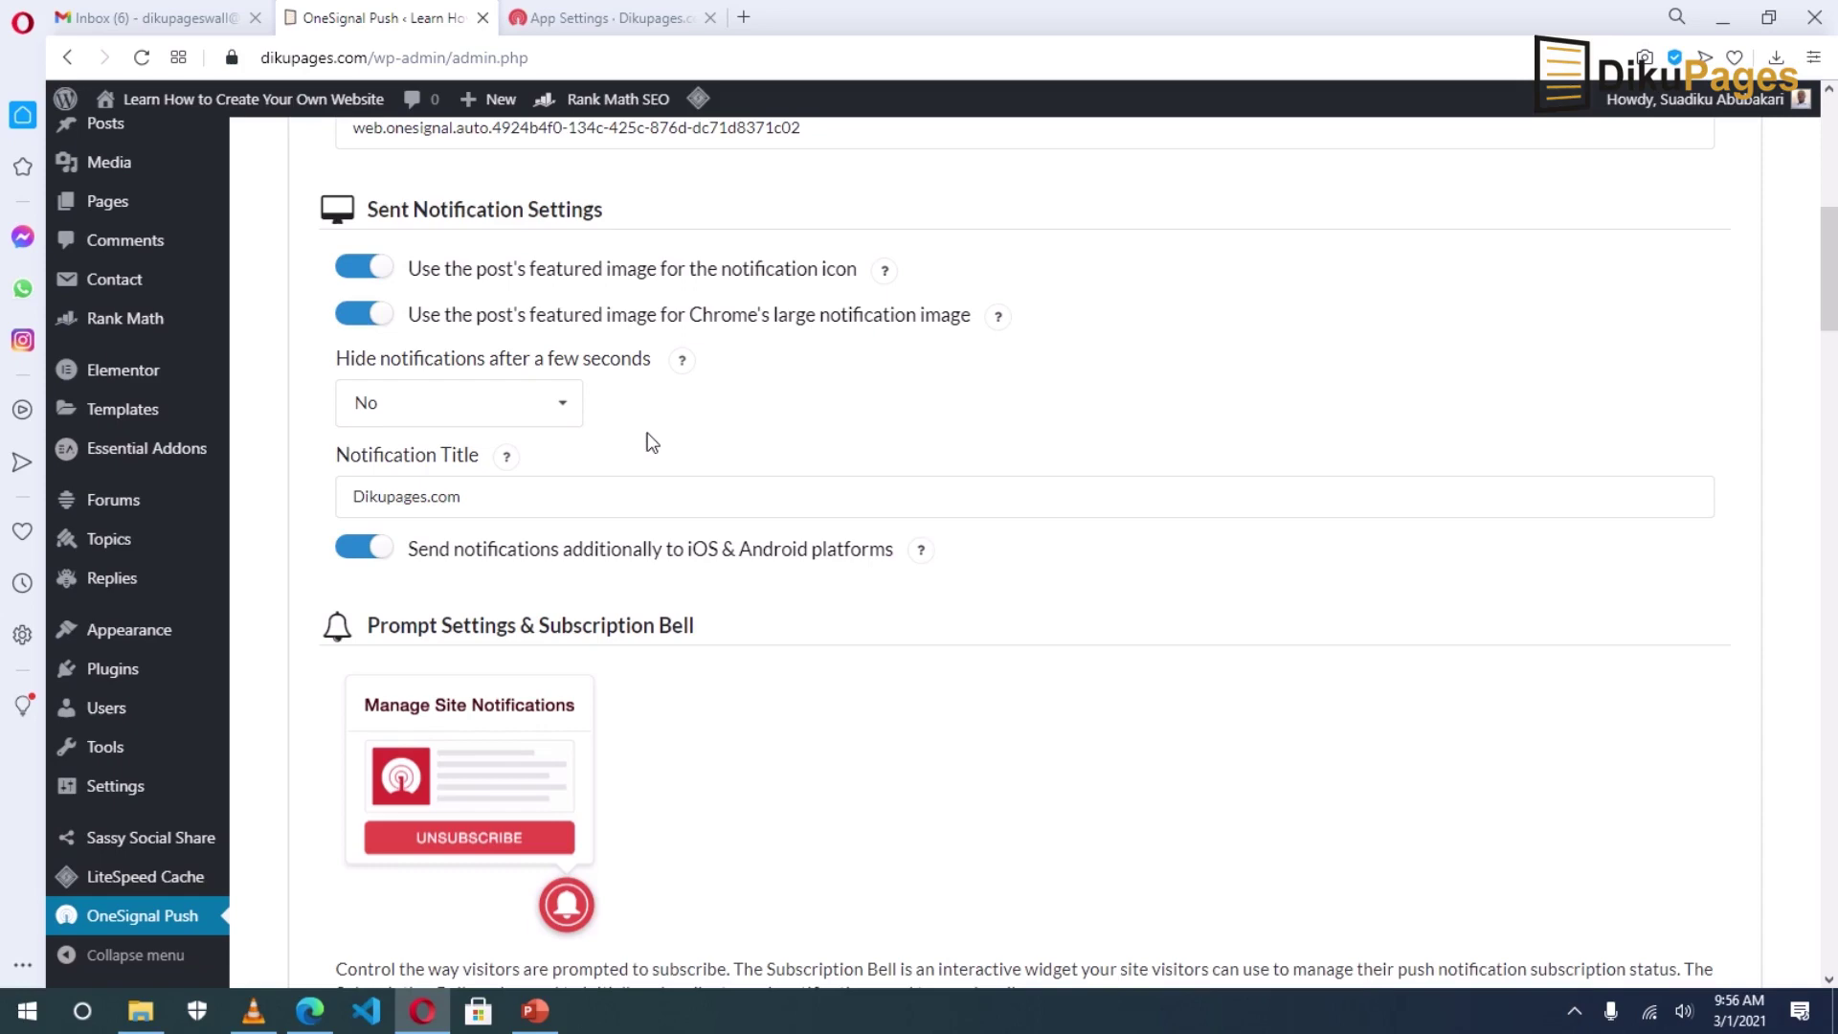
# Enable automatically prompting new site visitors with the OneSignal Slide Prompt and save the plugin configuration
pyautogui.scroll(-5, 763, 752)
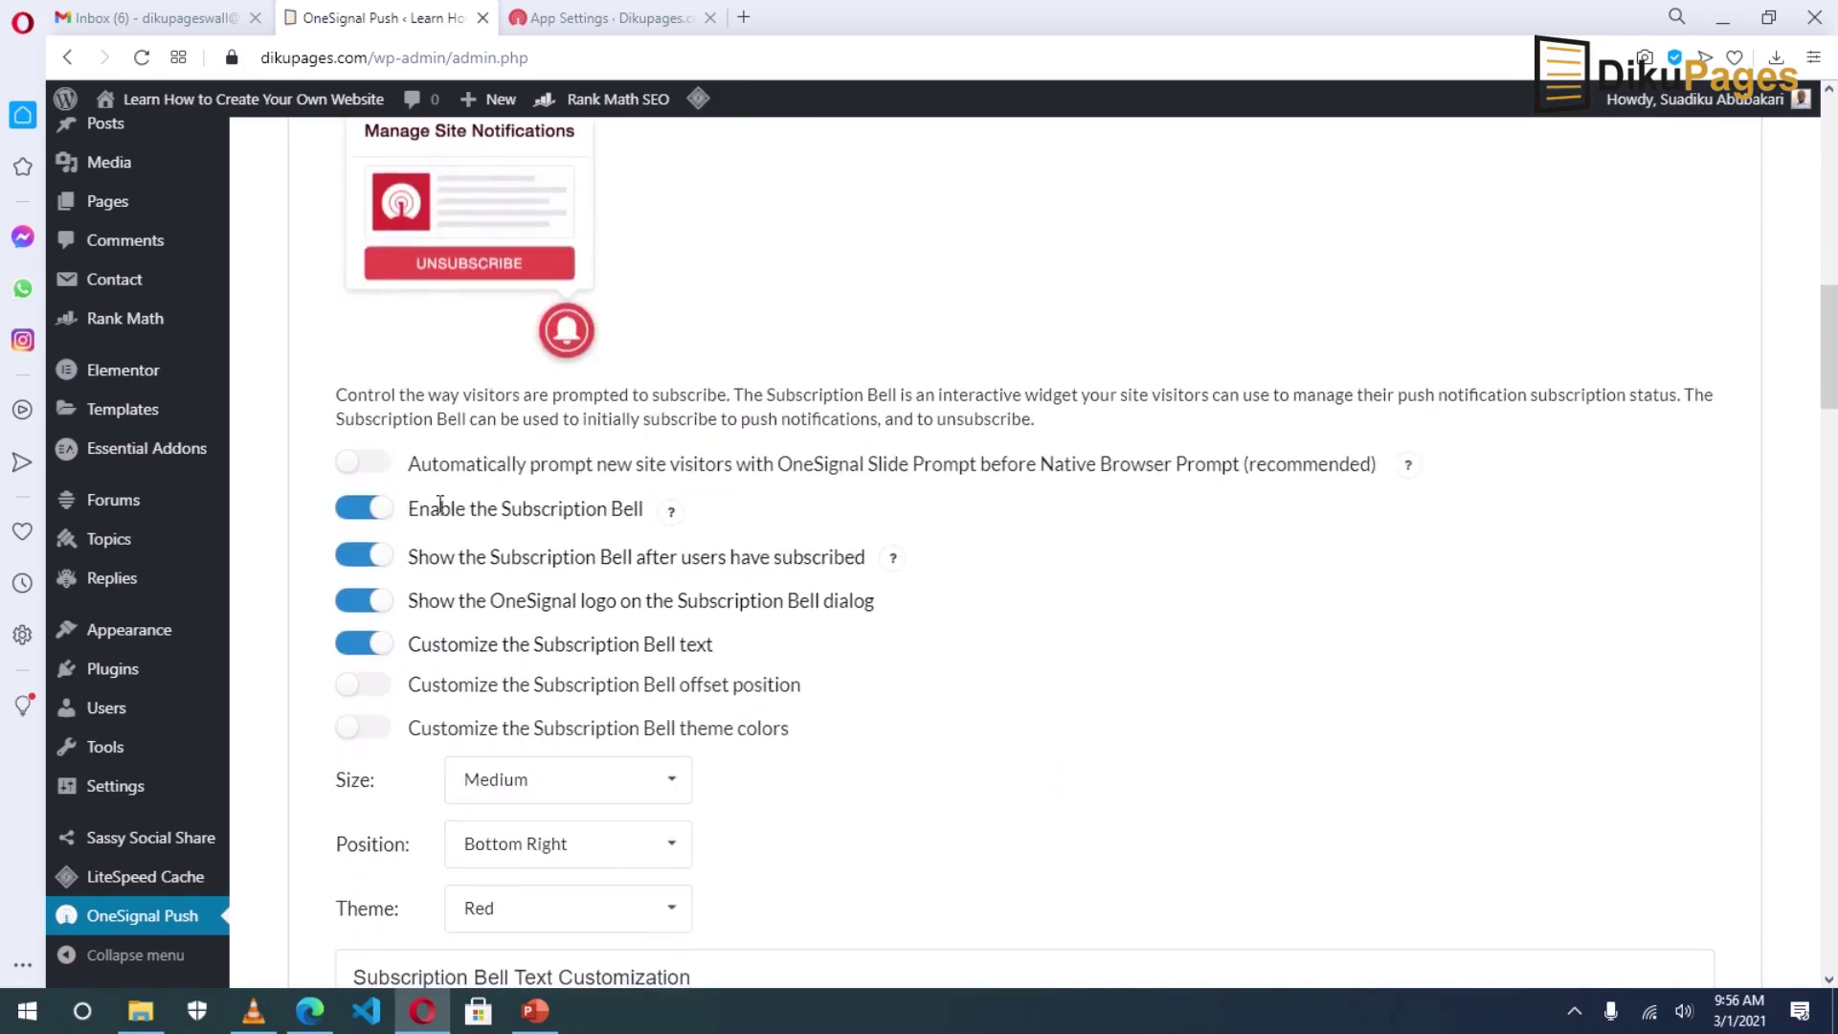
pyautogui.click(368, 467)
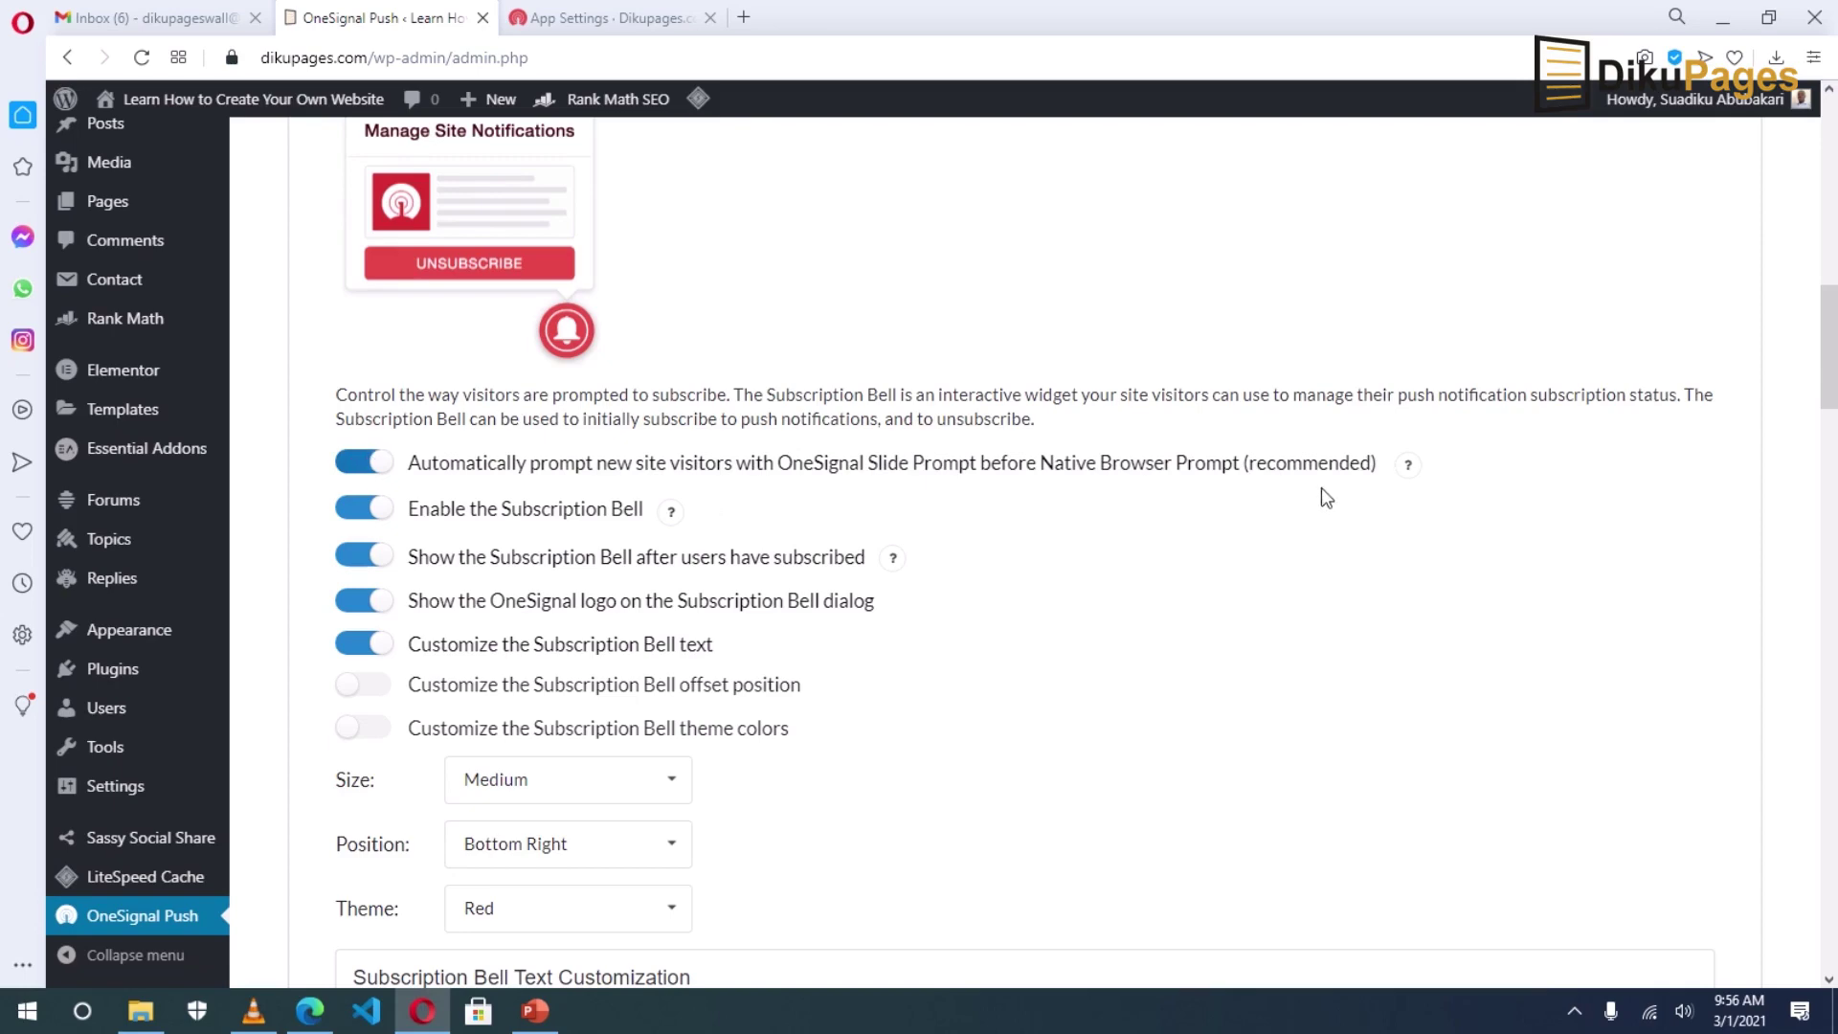
pyautogui.scroll(2, 1203, 571)
pyautogui.scroll(-5, 624, 867)
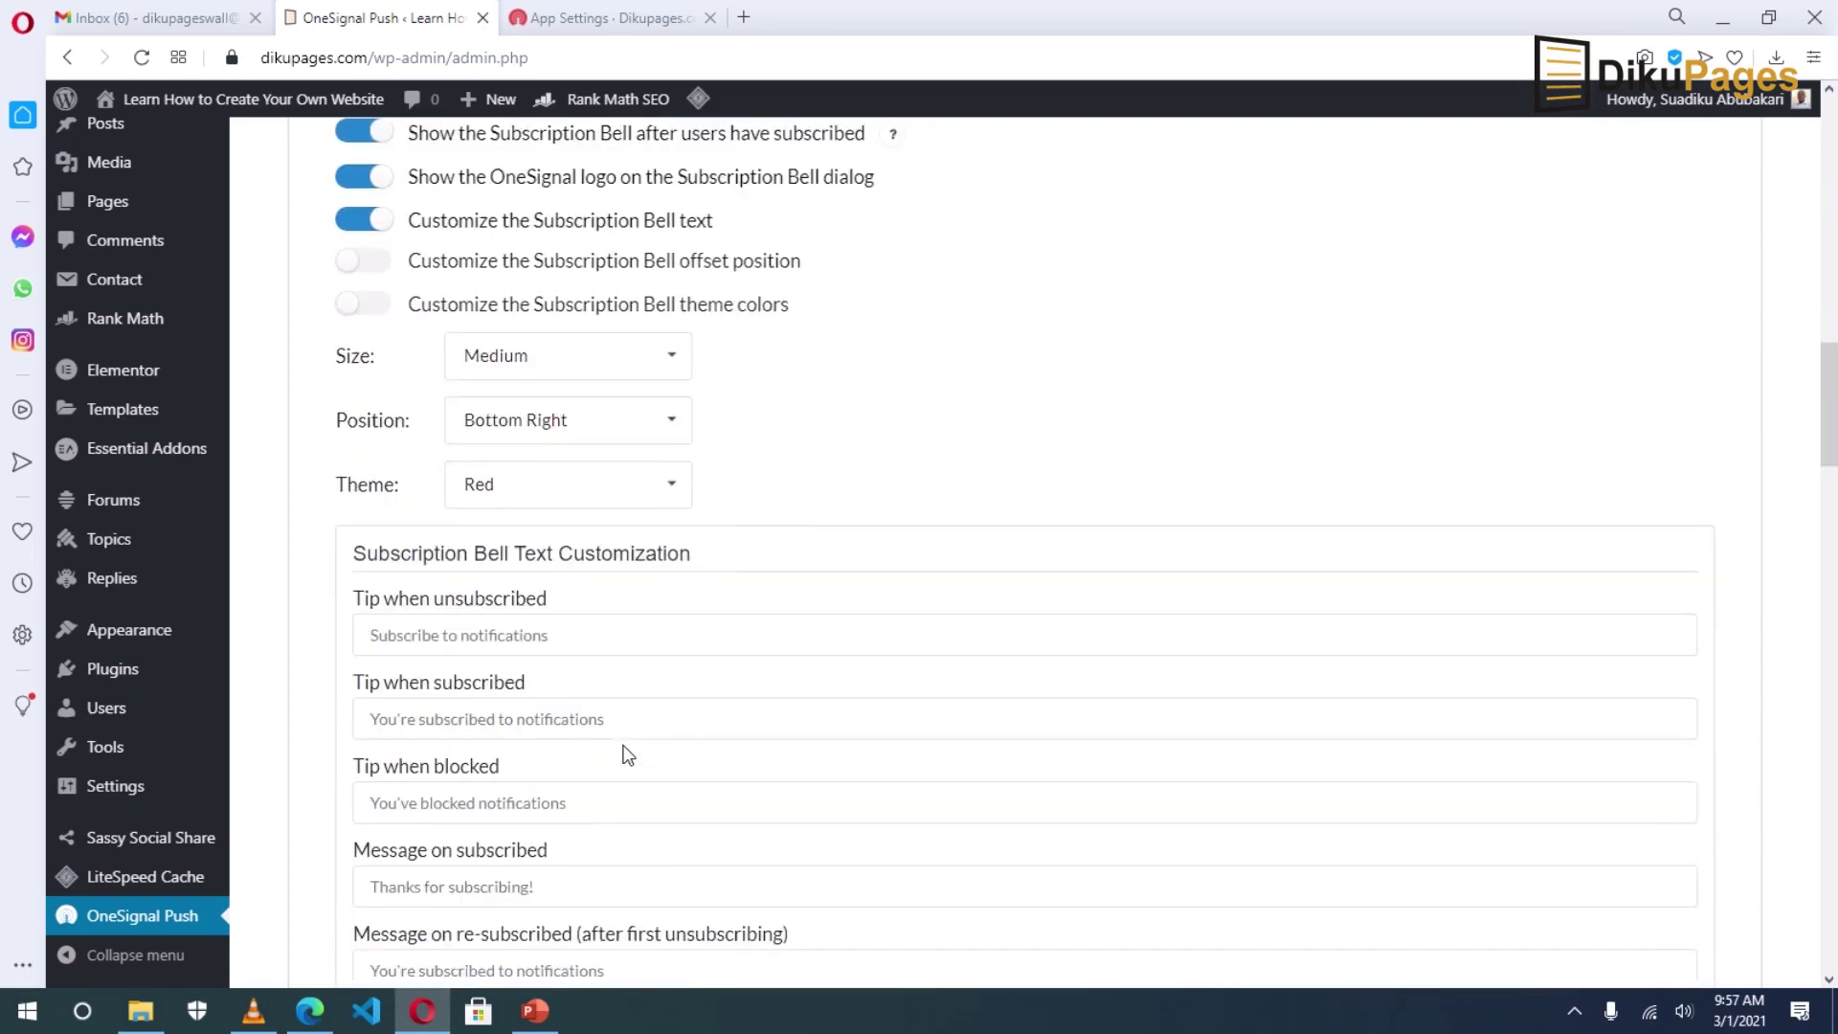
pyautogui.scroll(-12, 628, 757)
pyautogui.scroll(-15, 627, 756)
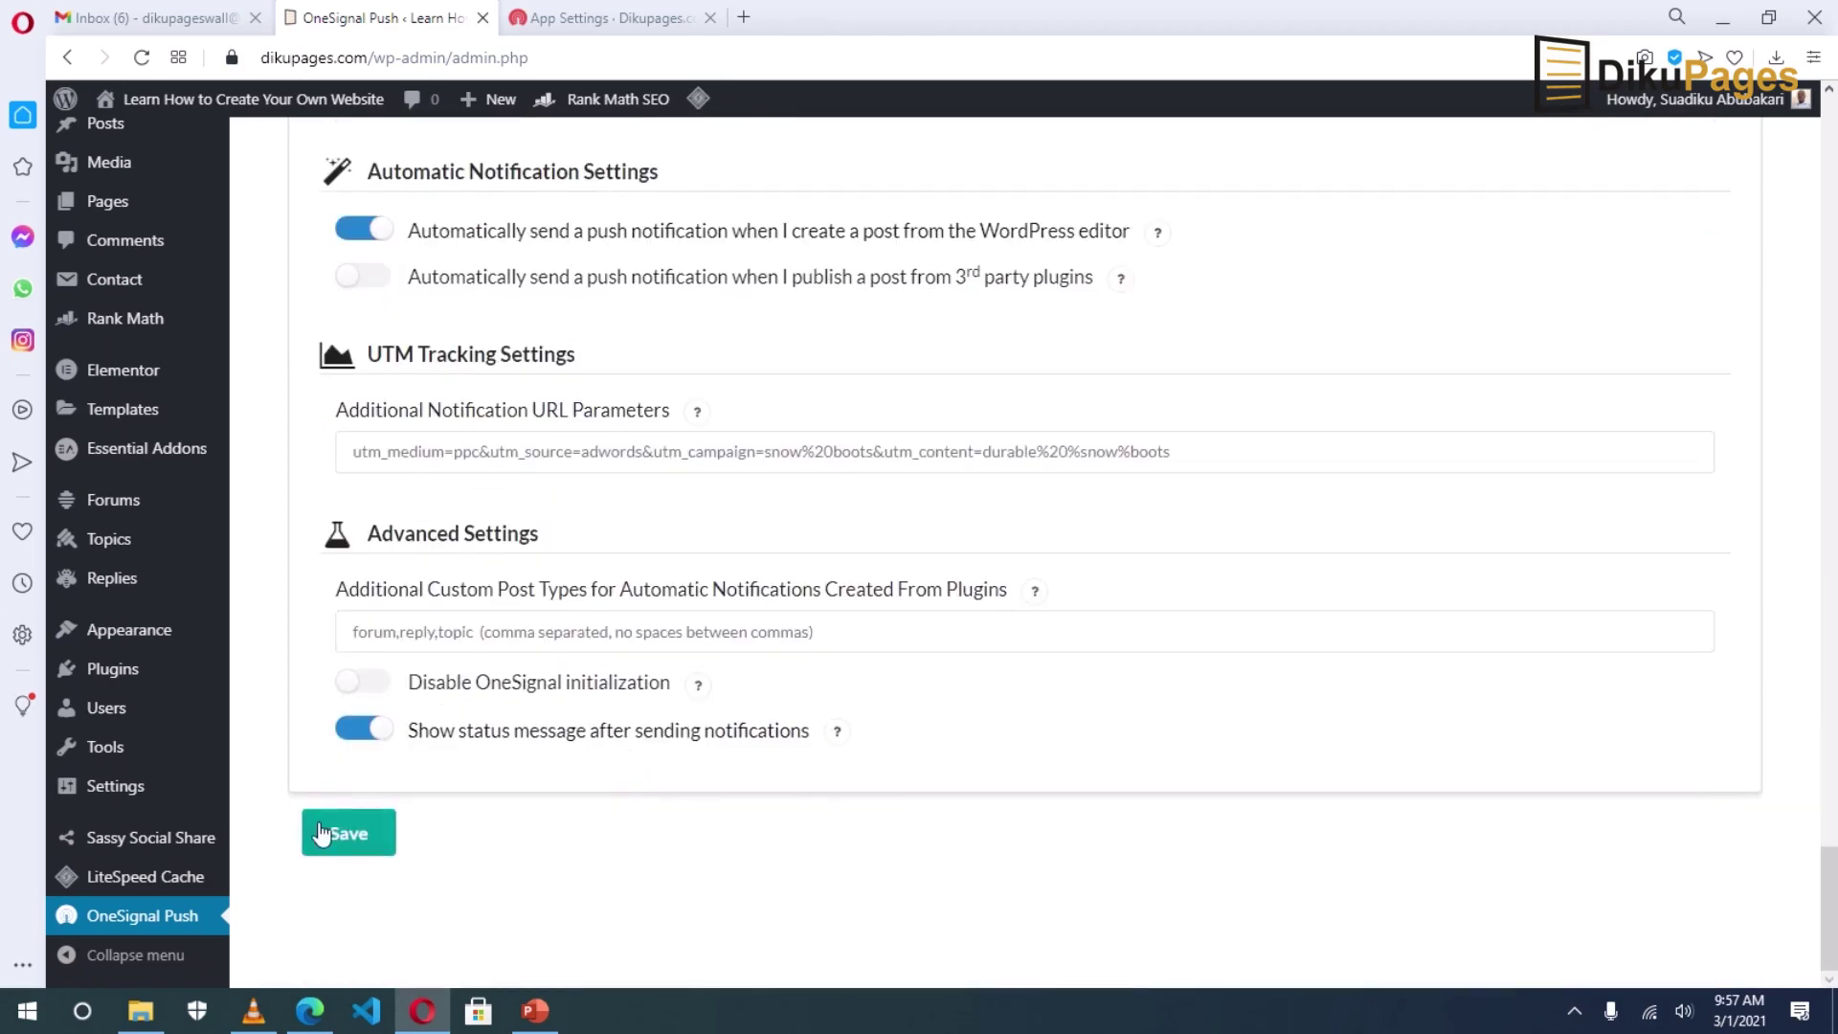
pyautogui.click(336, 836)
# Switch to Microsoft Edge, open dikupages.com, and accept the notification prompt, allowing notifications for this site
pyautogui.click(310, 1012)
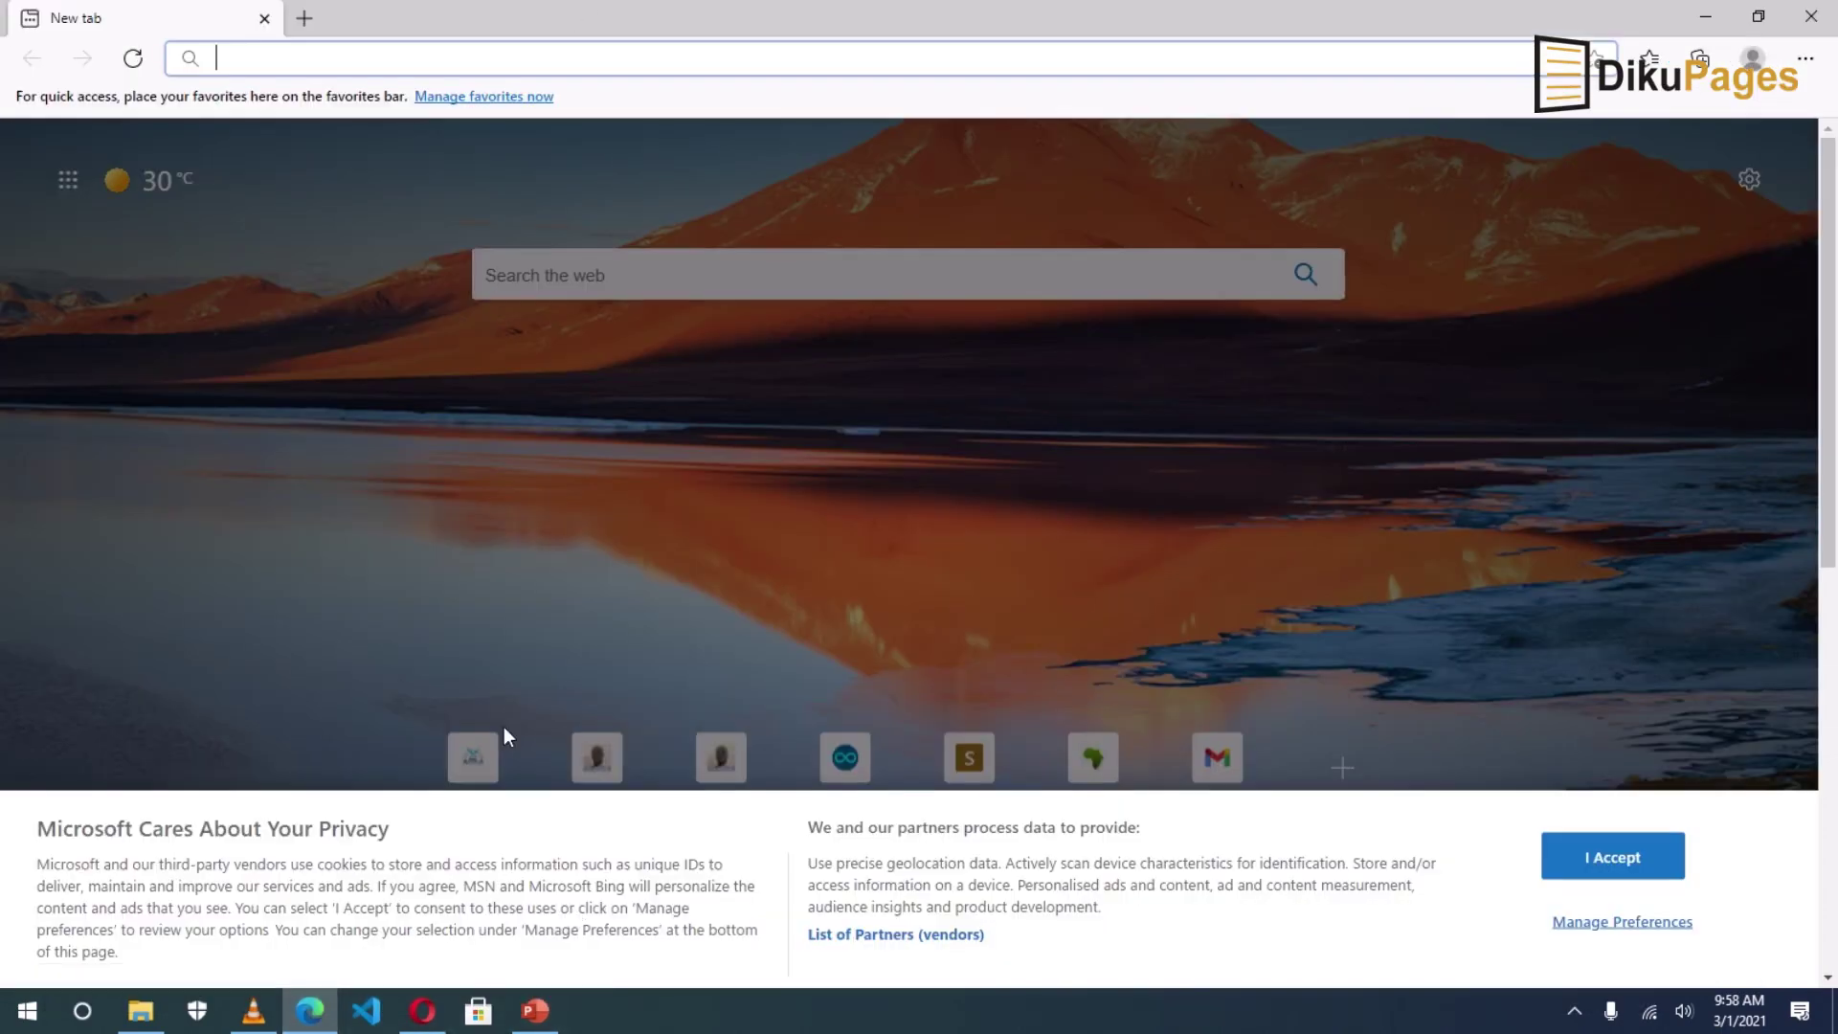
pyautogui.write('dikupages.com')
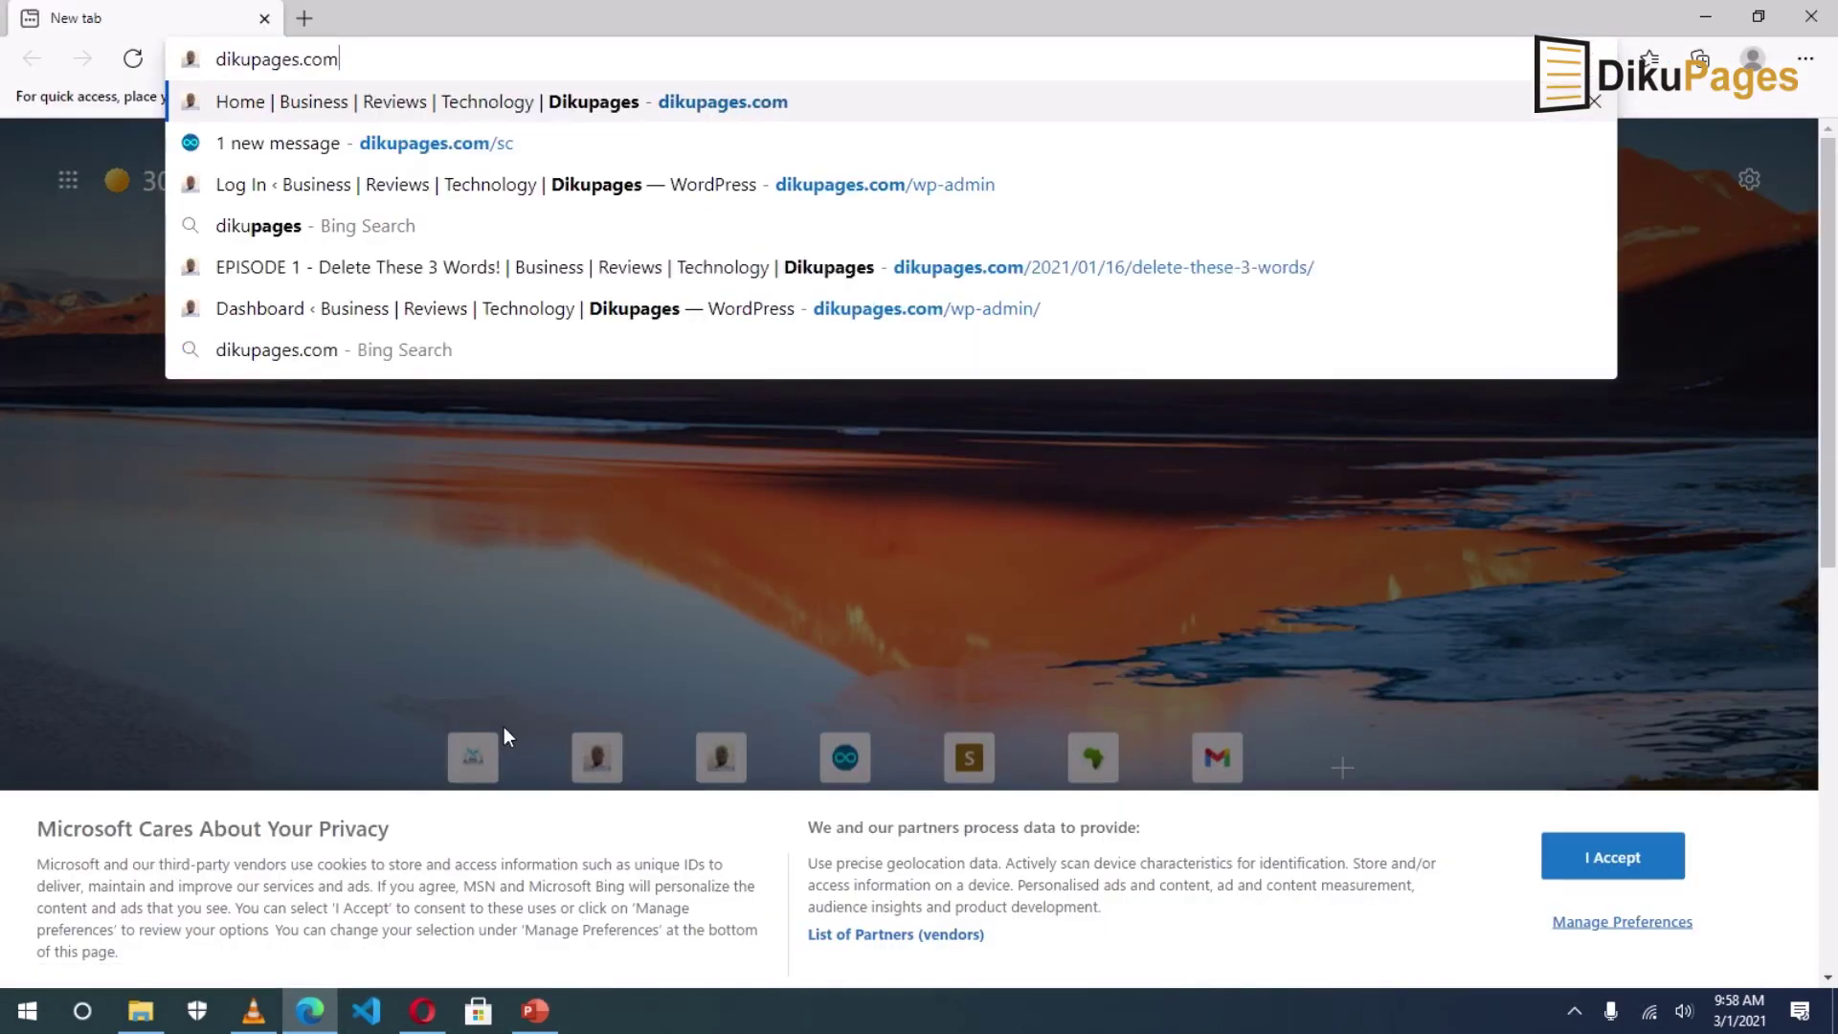
pyautogui.press('Return')
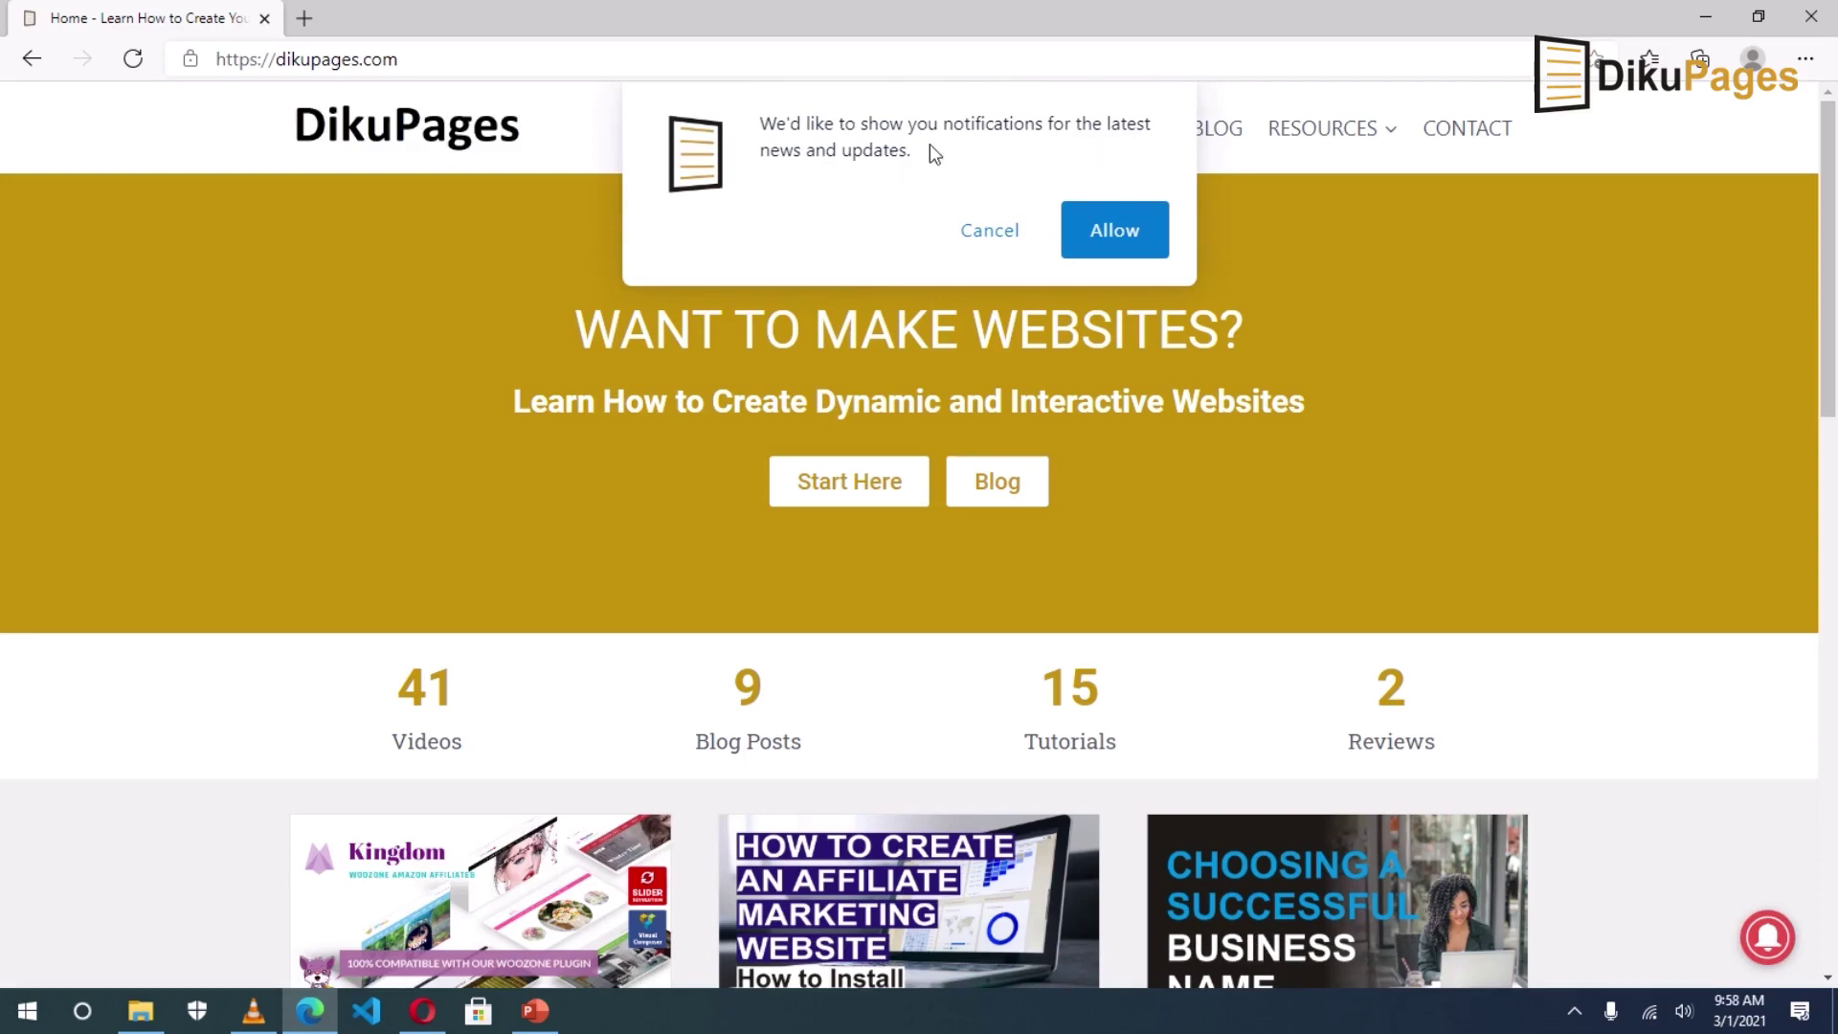
pyautogui.click(1116, 234)
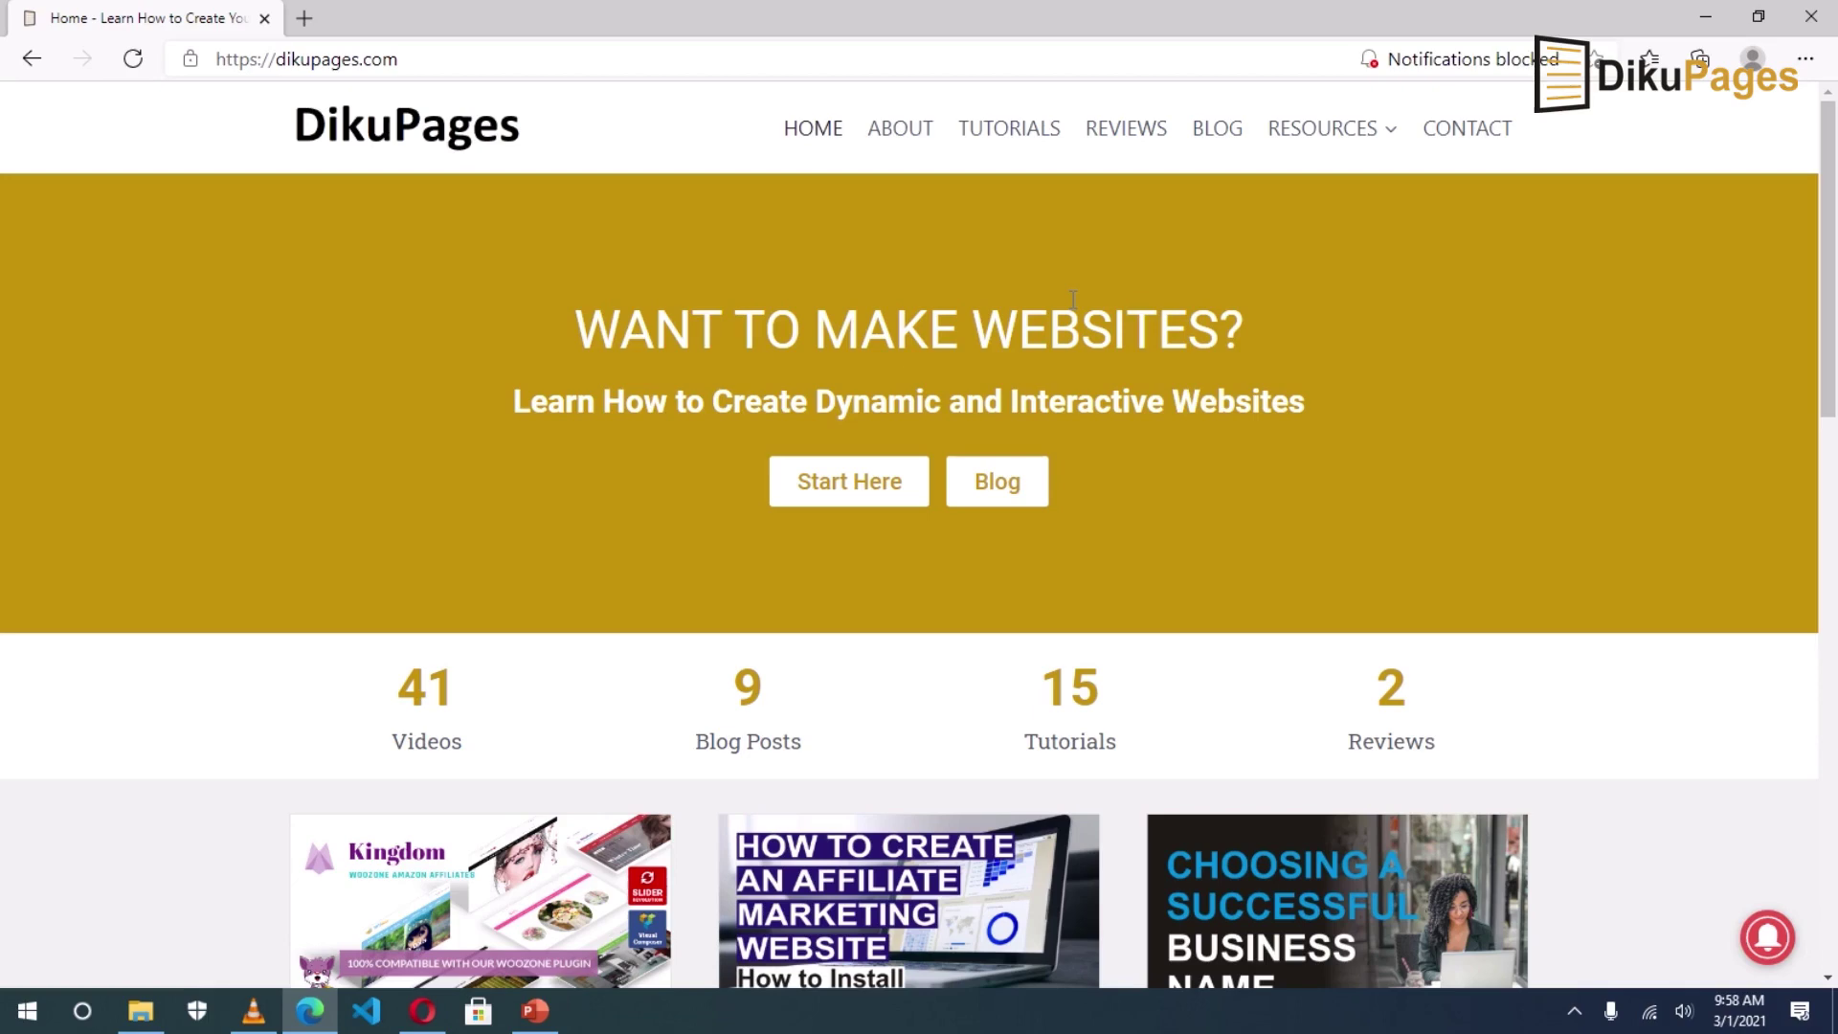
pyautogui.click(1555, 64)
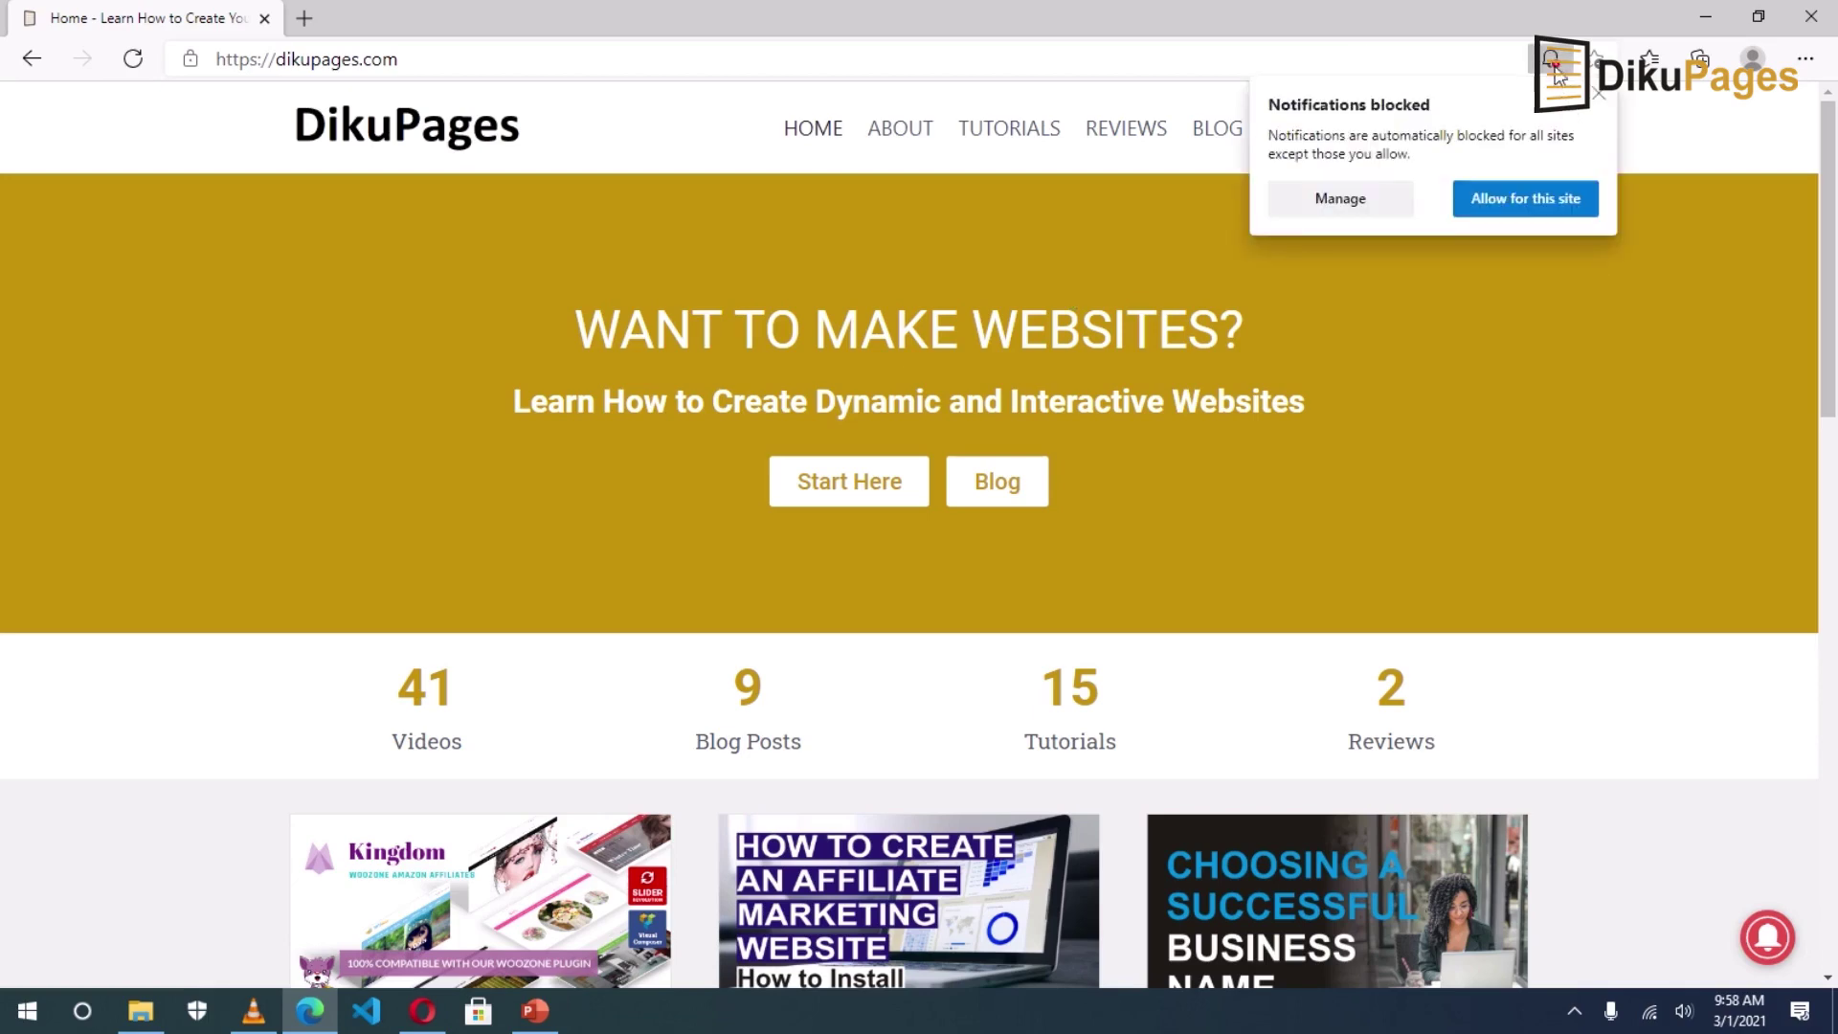
pyautogui.click(1513, 204)
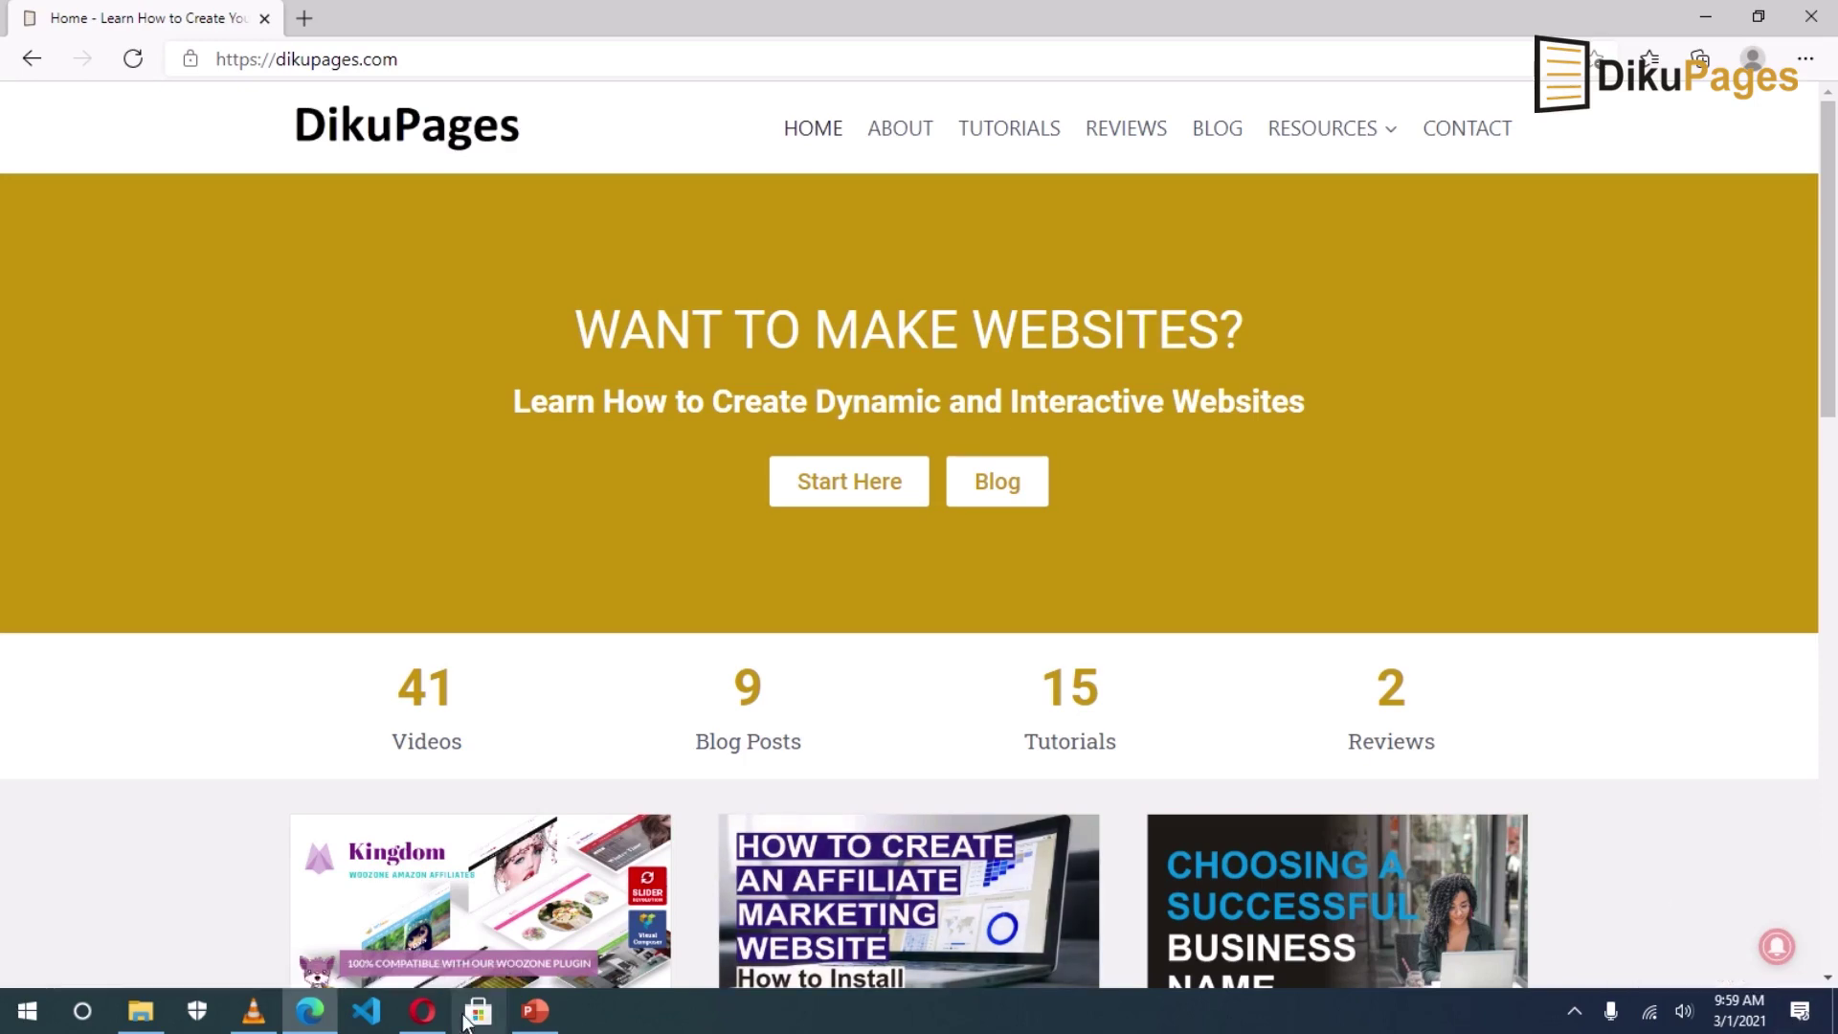
# Return to WordPress in Opera and create a new post titled "How to send push notifications" with the text "Send push notification"
pyautogui.click(422, 1013)
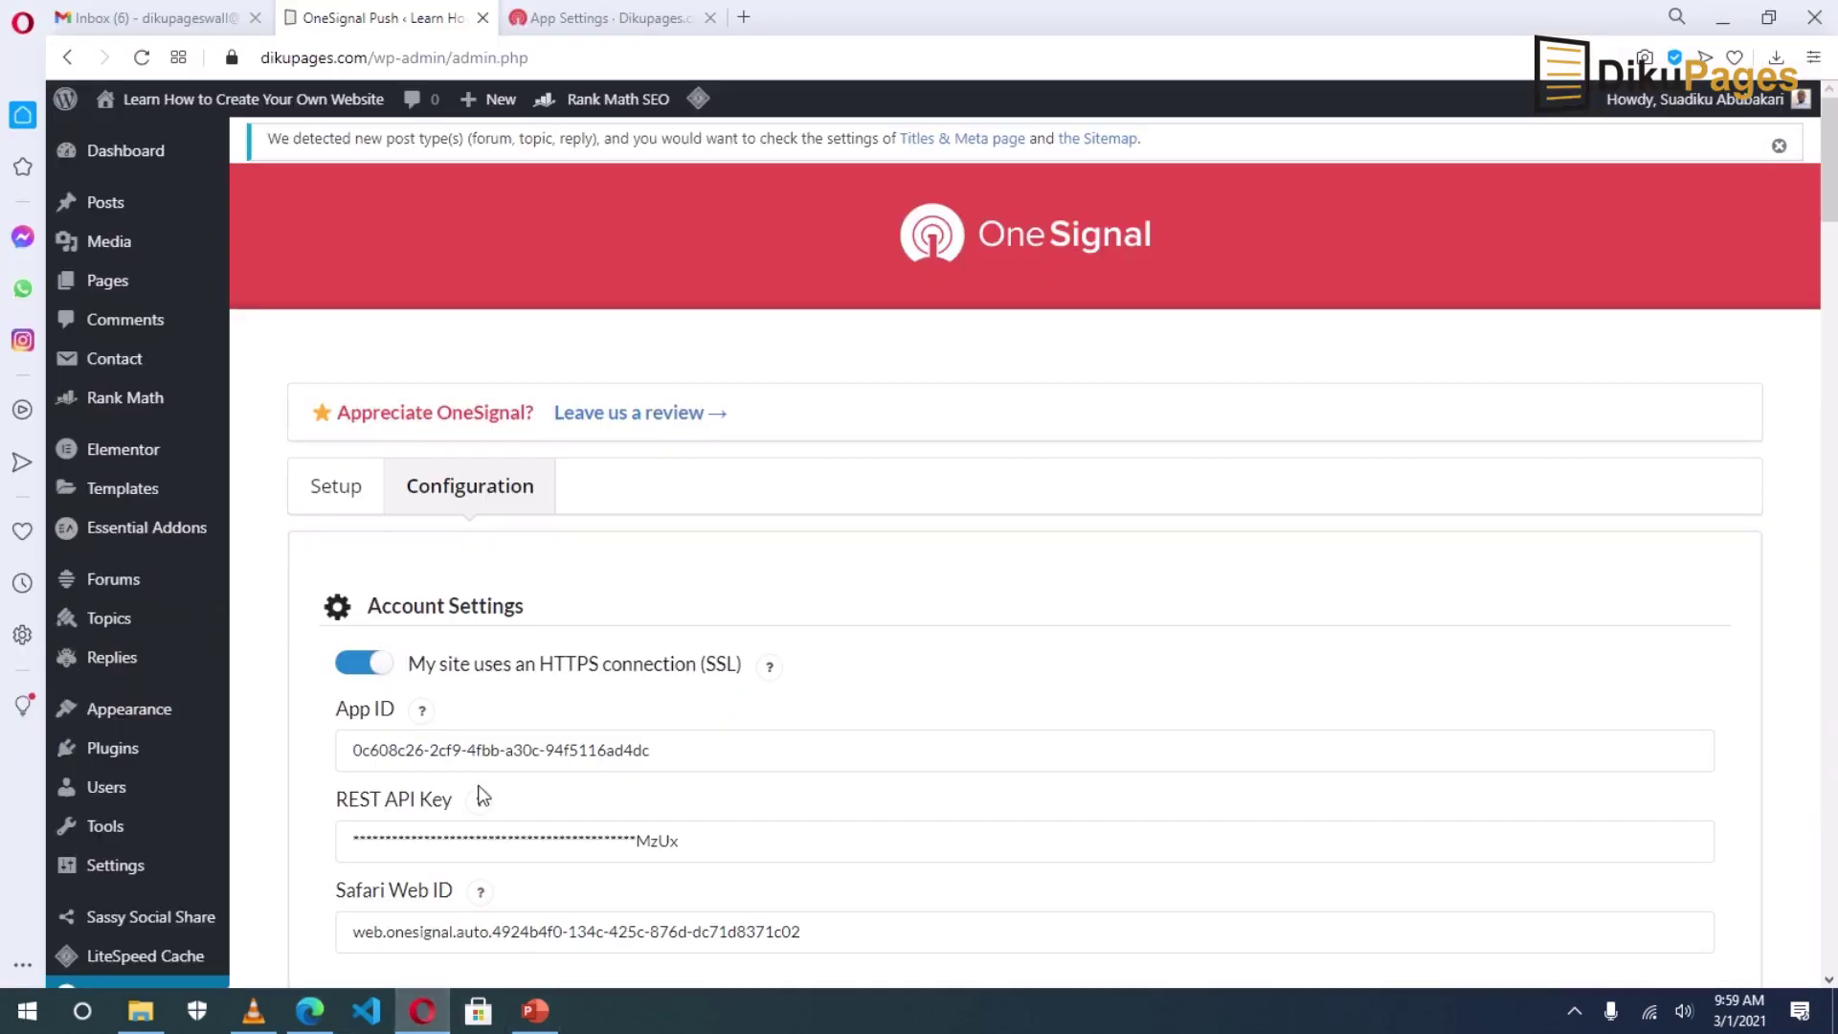
pyautogui.moveTo(112, 211)
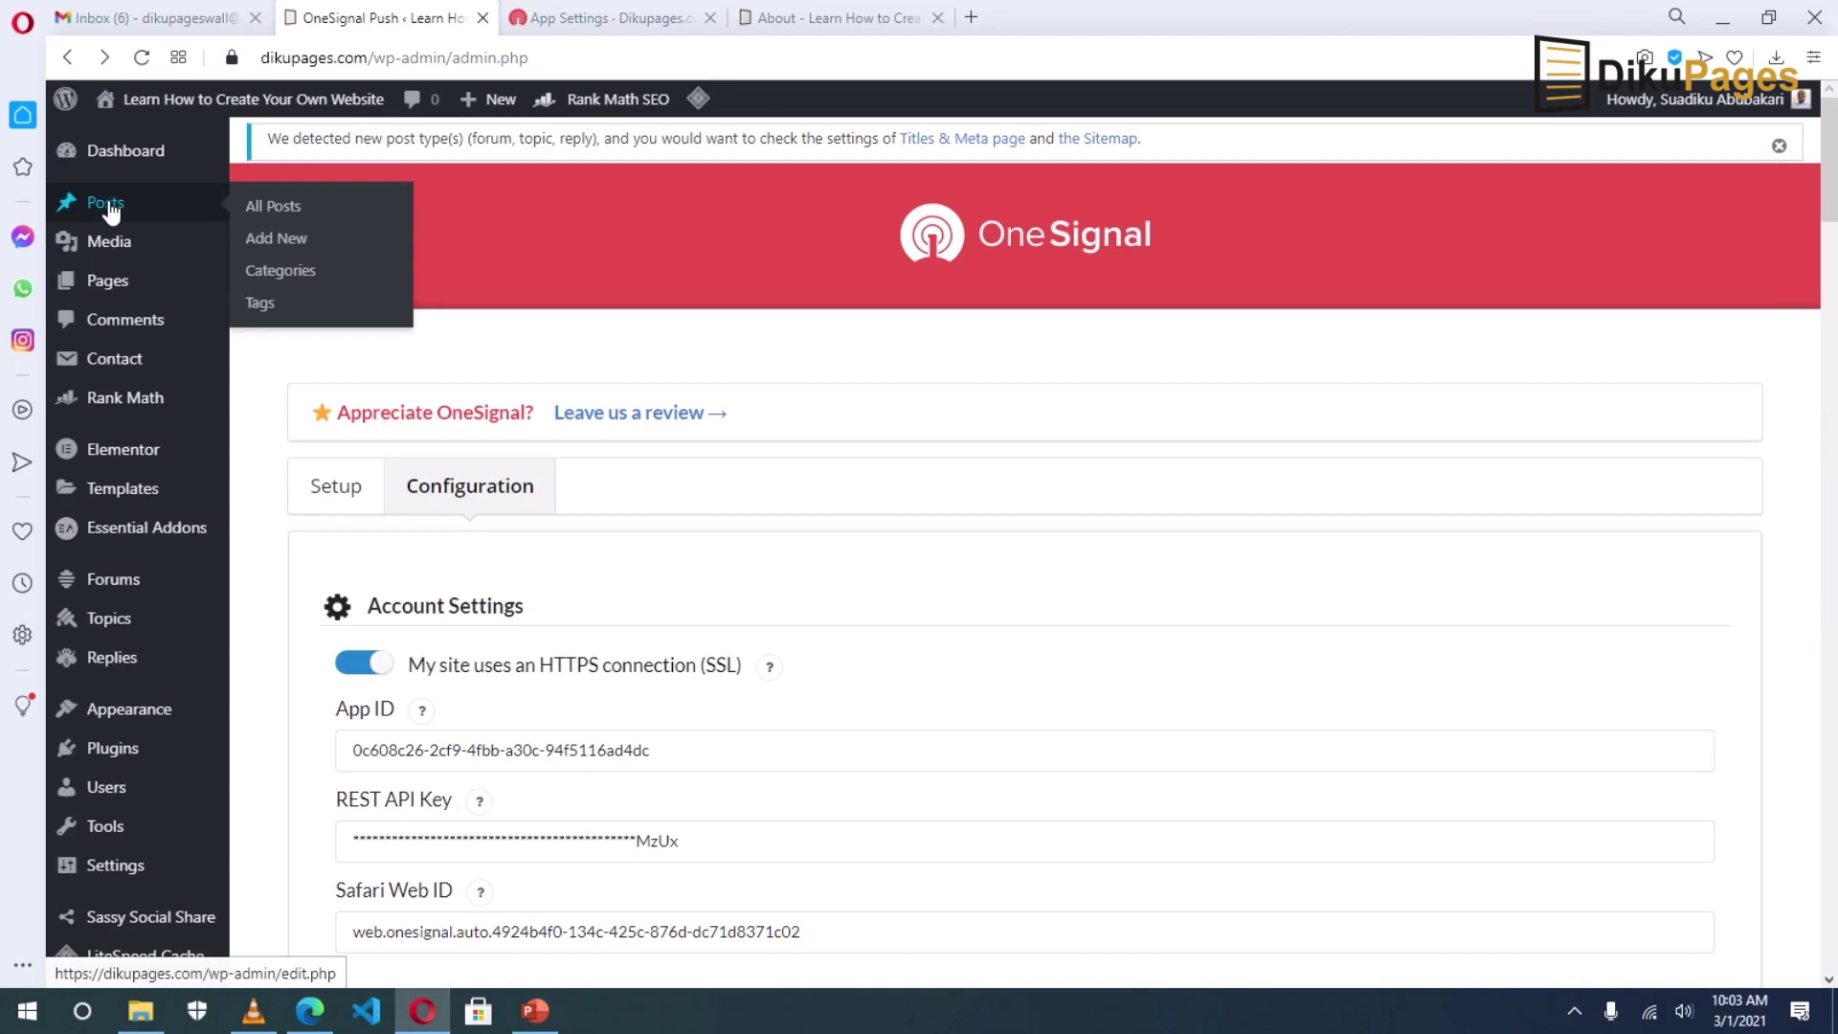
pyautogui.click(284, 246)
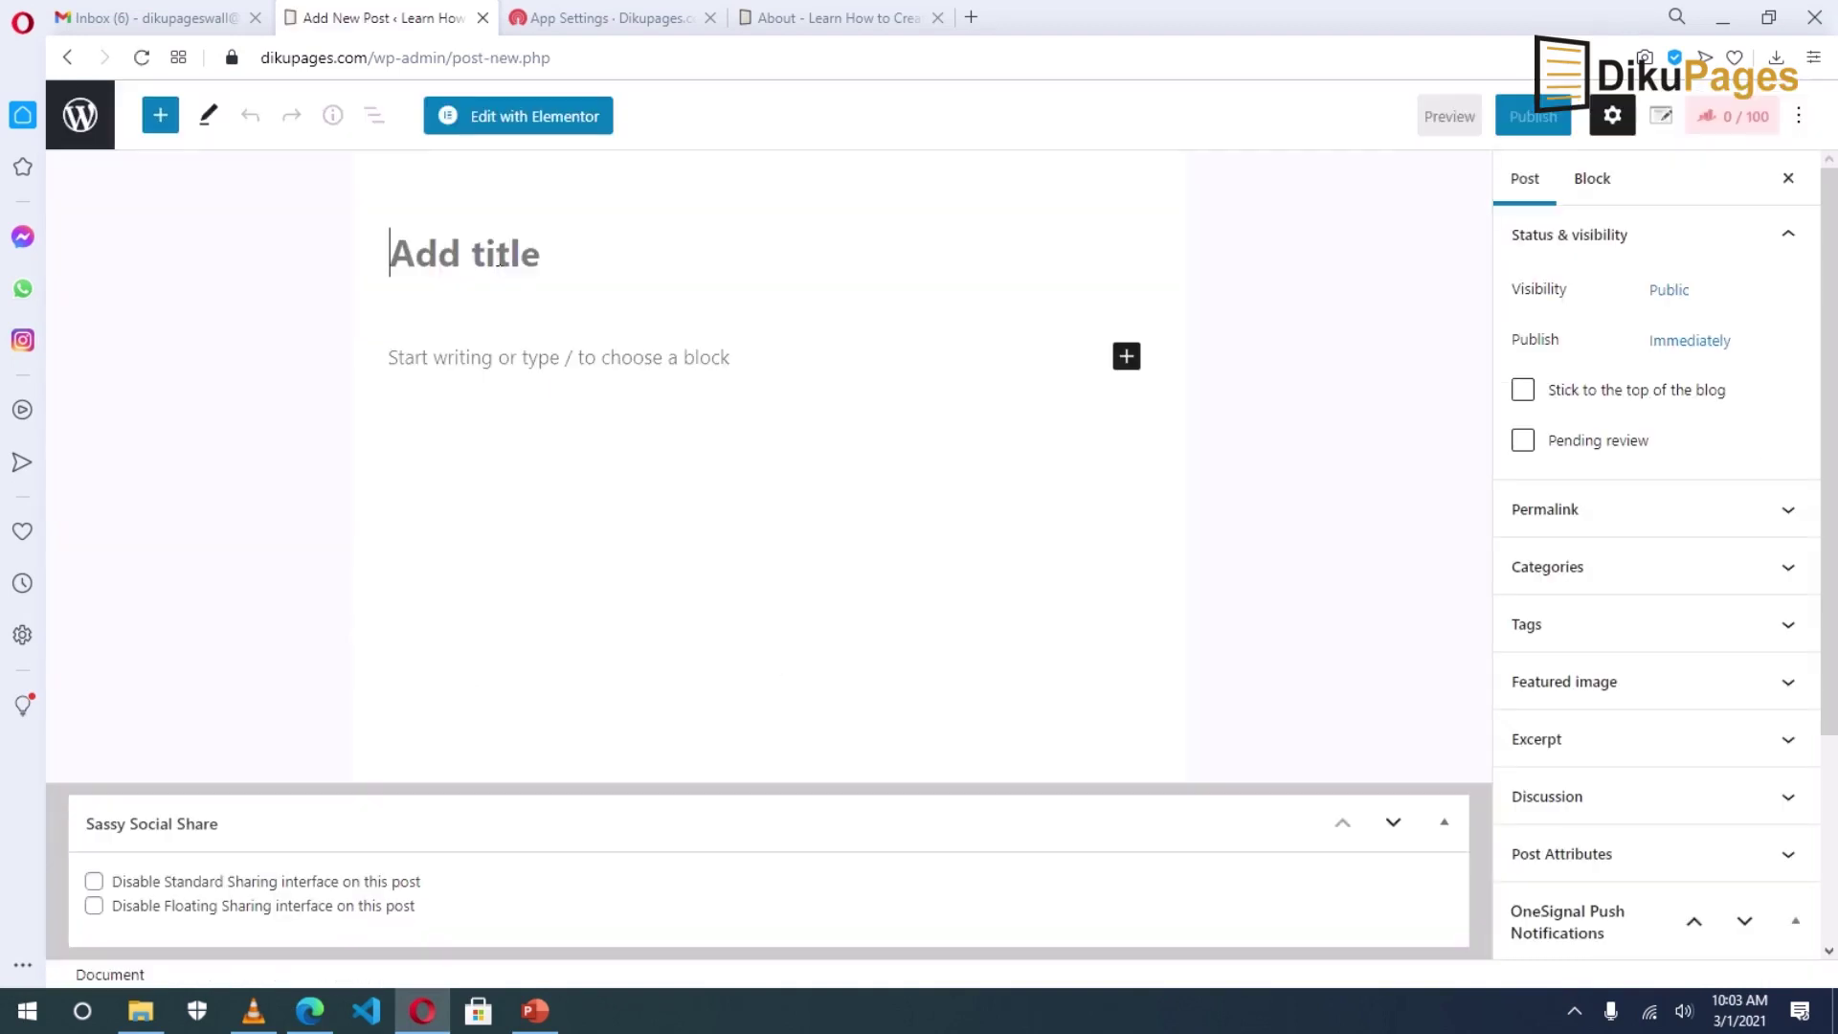
pyautogui.write('How to send push notifications')
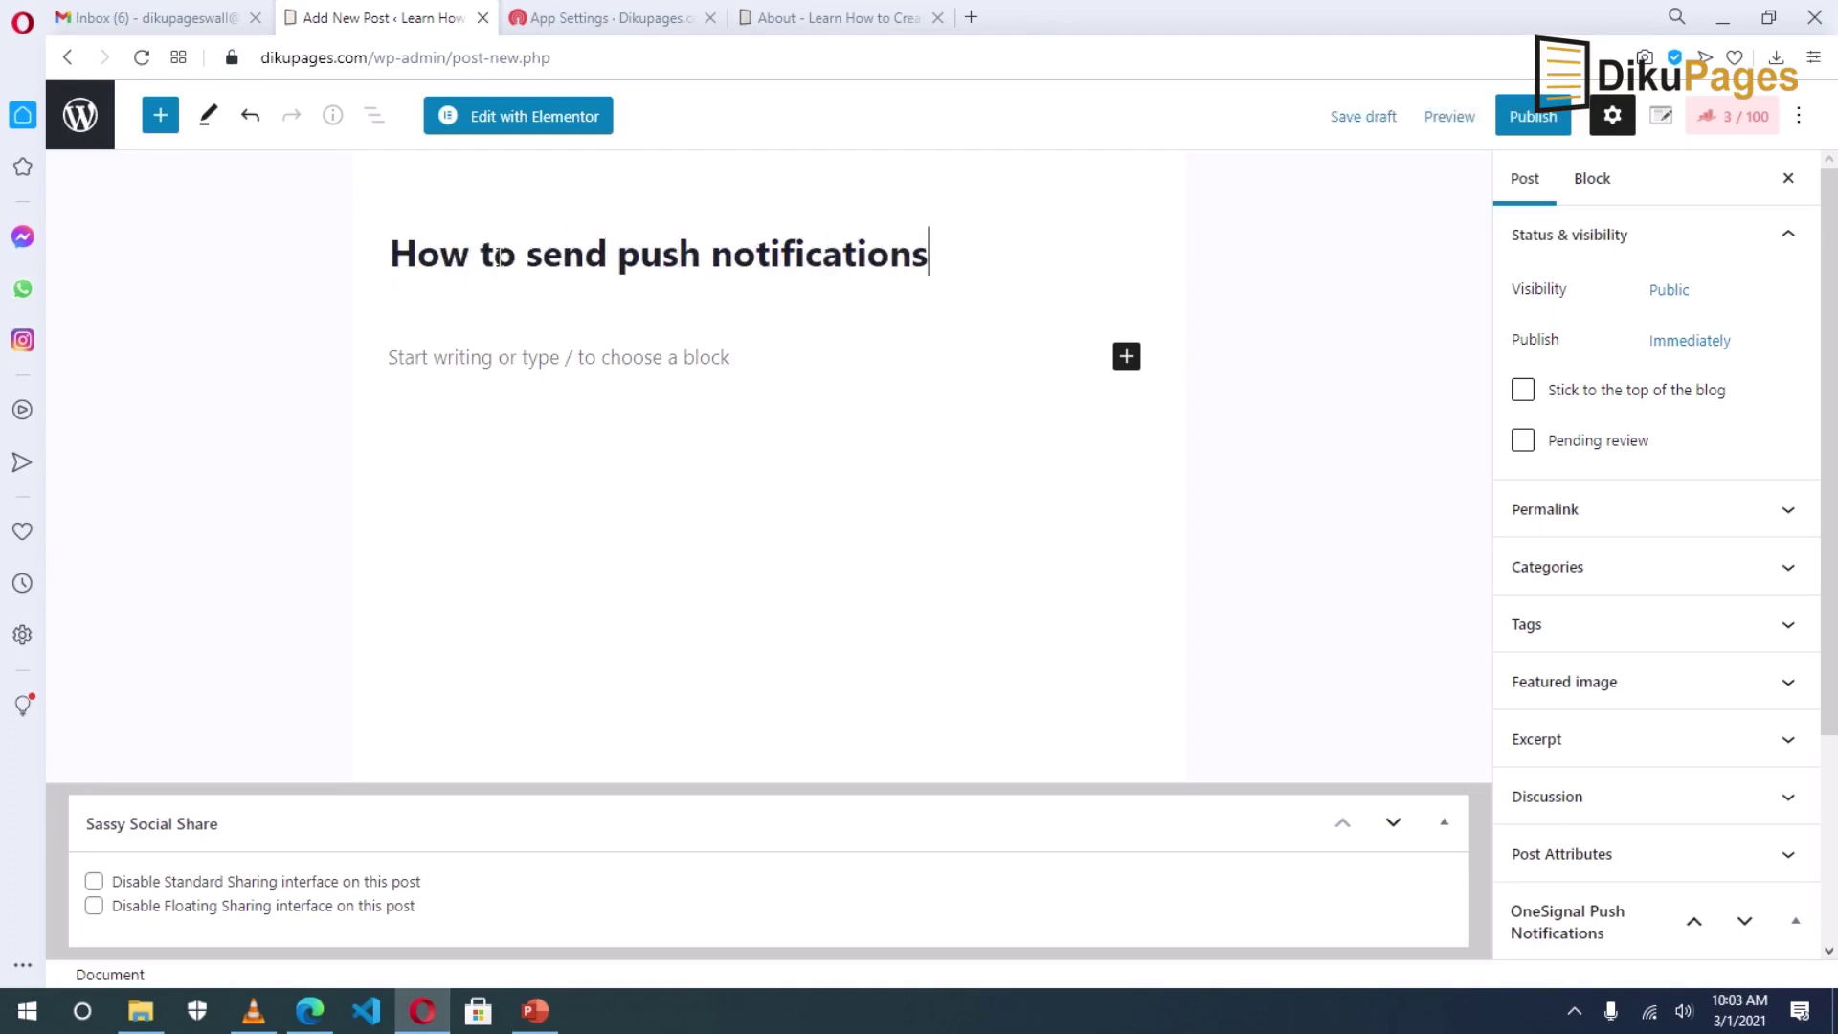
pyautogui.click(484, 359)
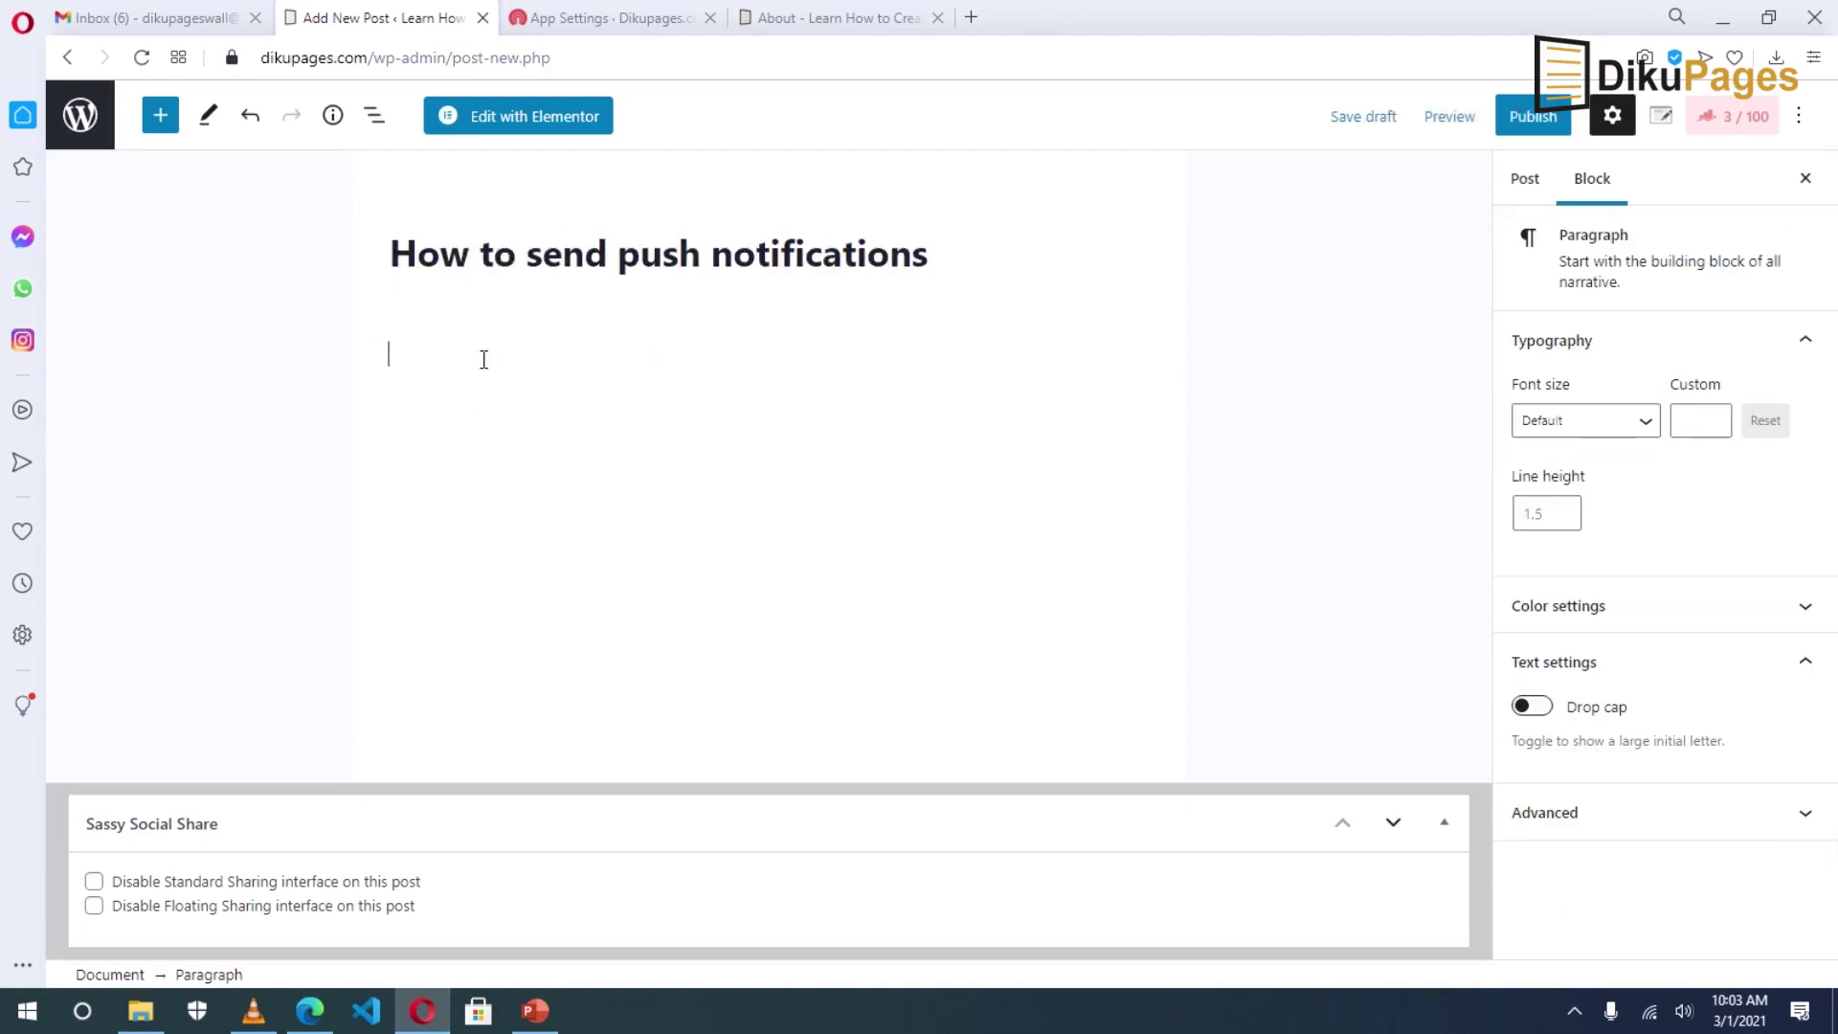
pyautogui.write('Send push notification')
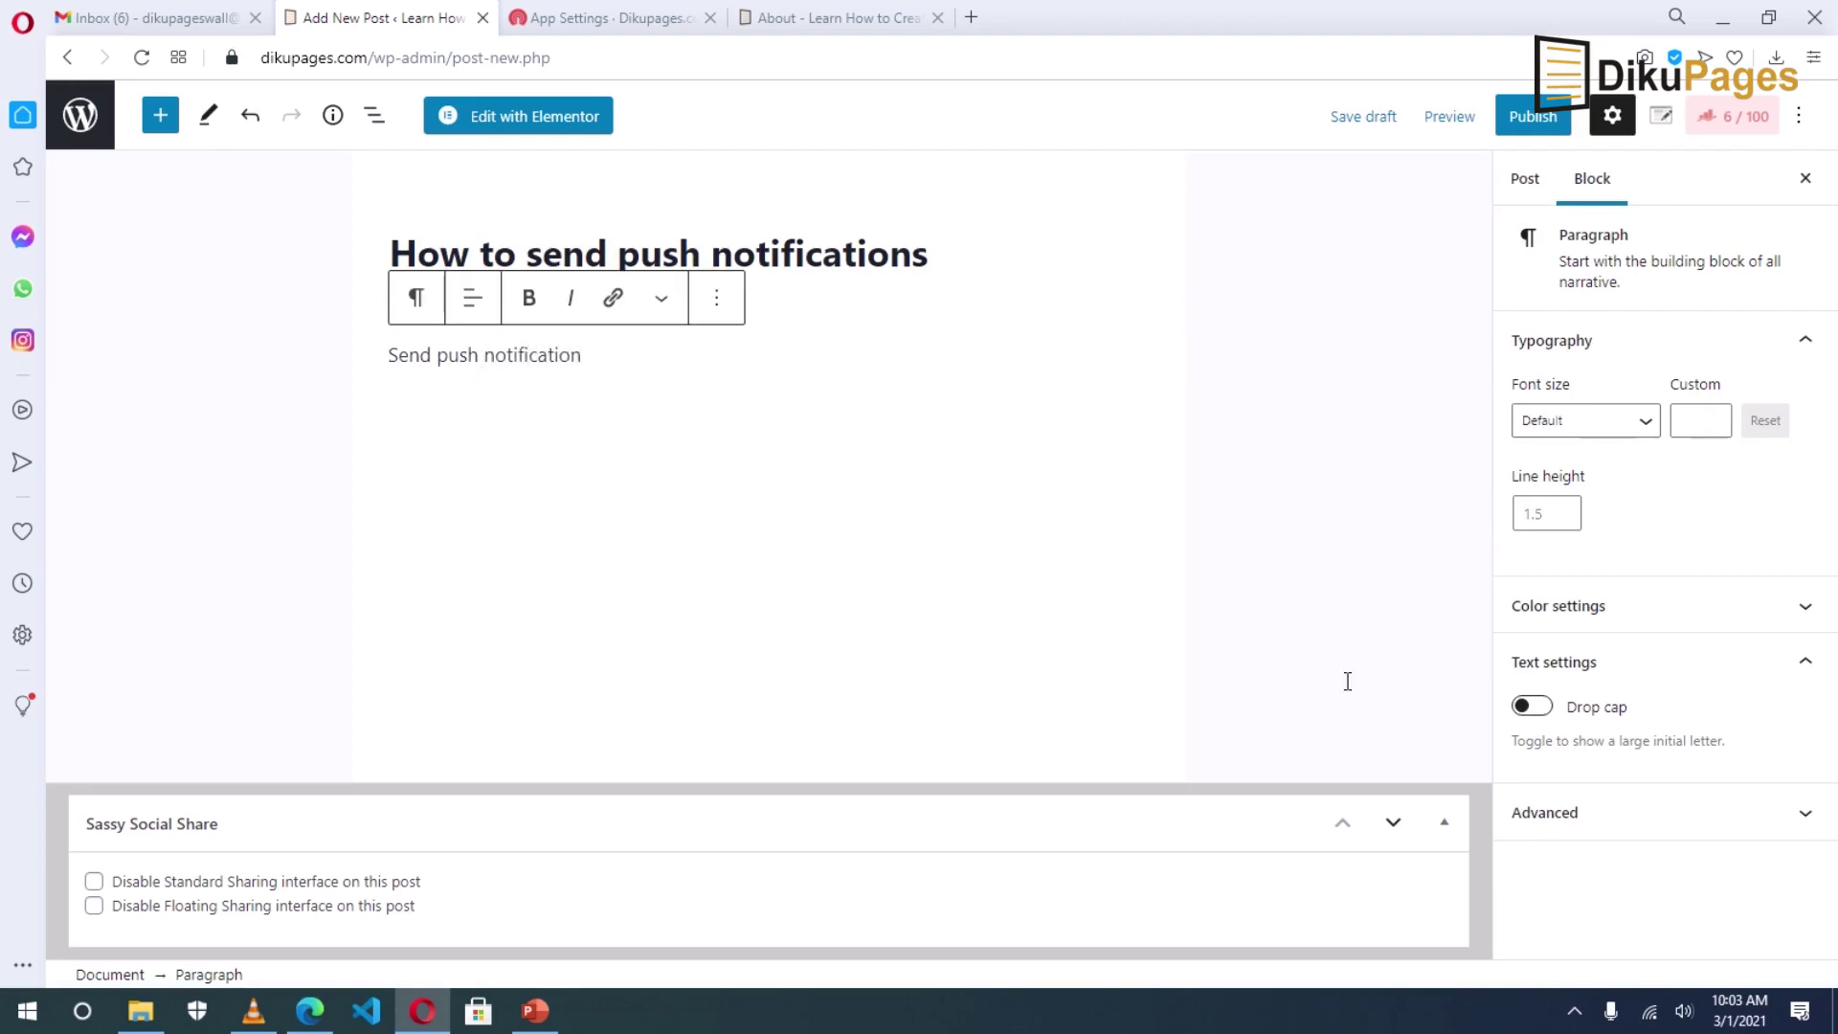
# Check the post's OneSignal settings for sending a notification on publish, and publish the post
pyautogui.click(1525, 186)
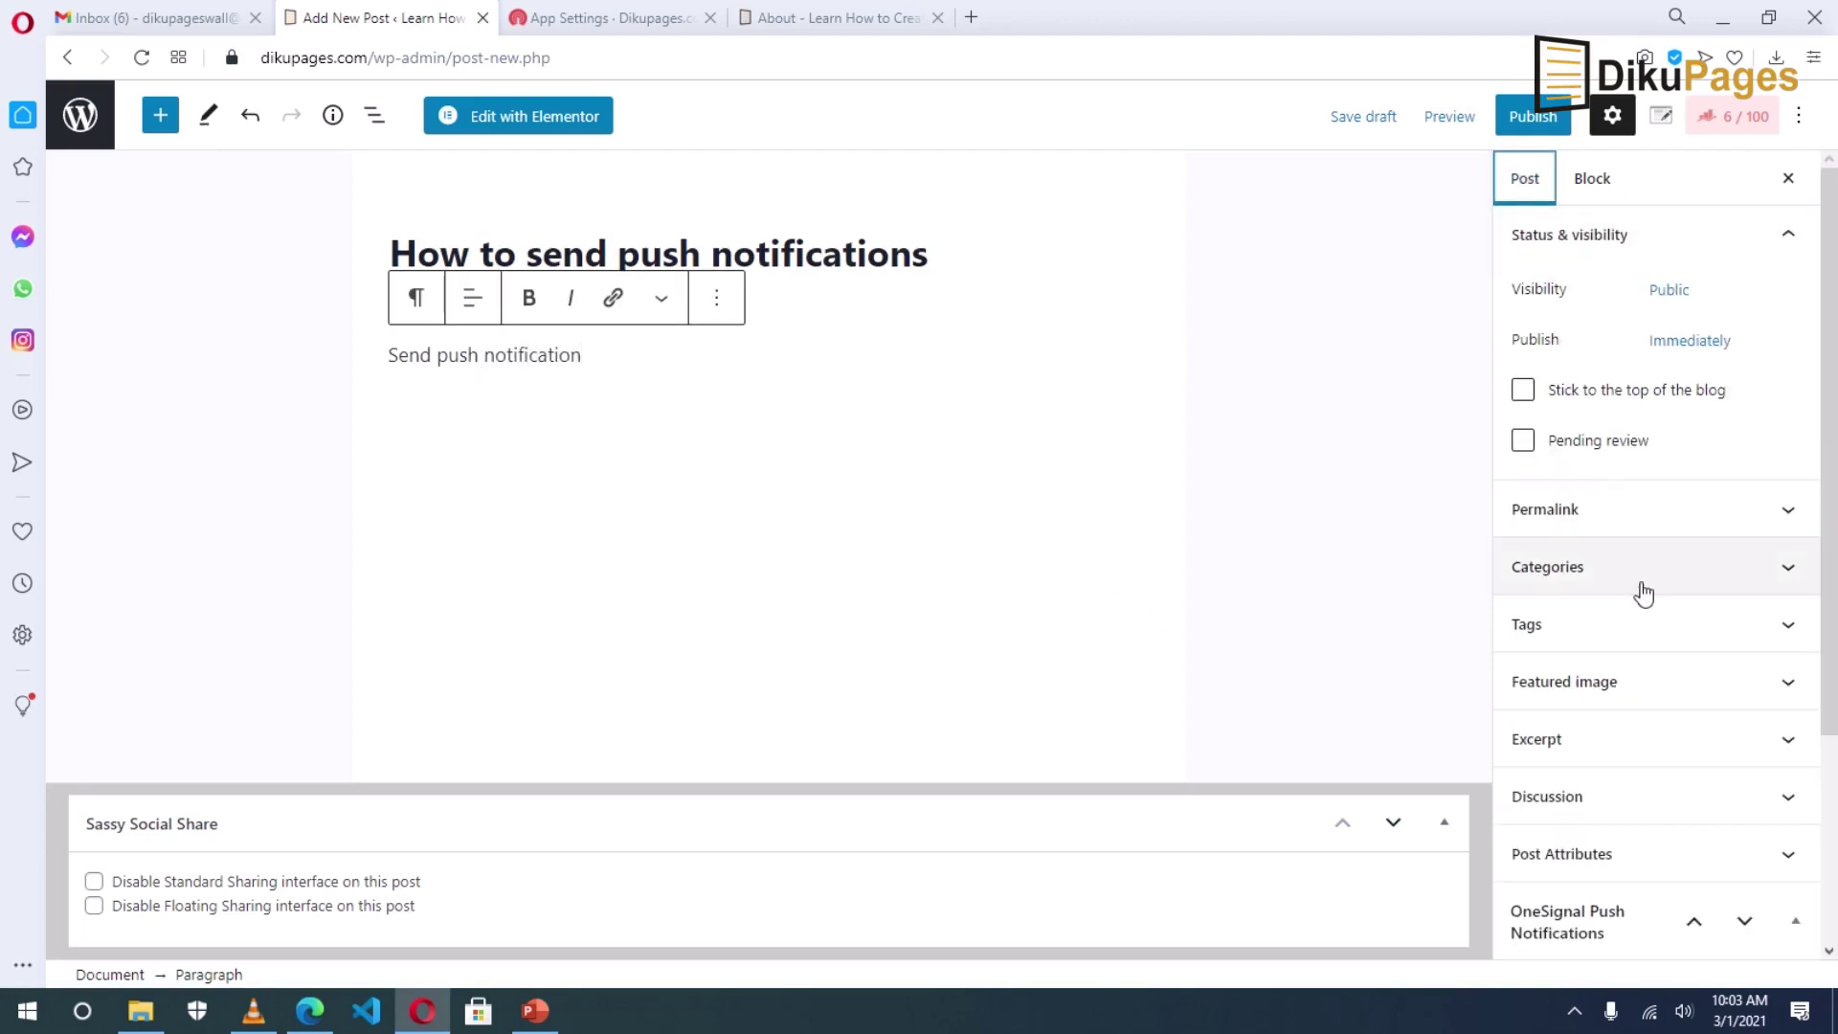
pyautogui.scroll(-3, 1641, 594)
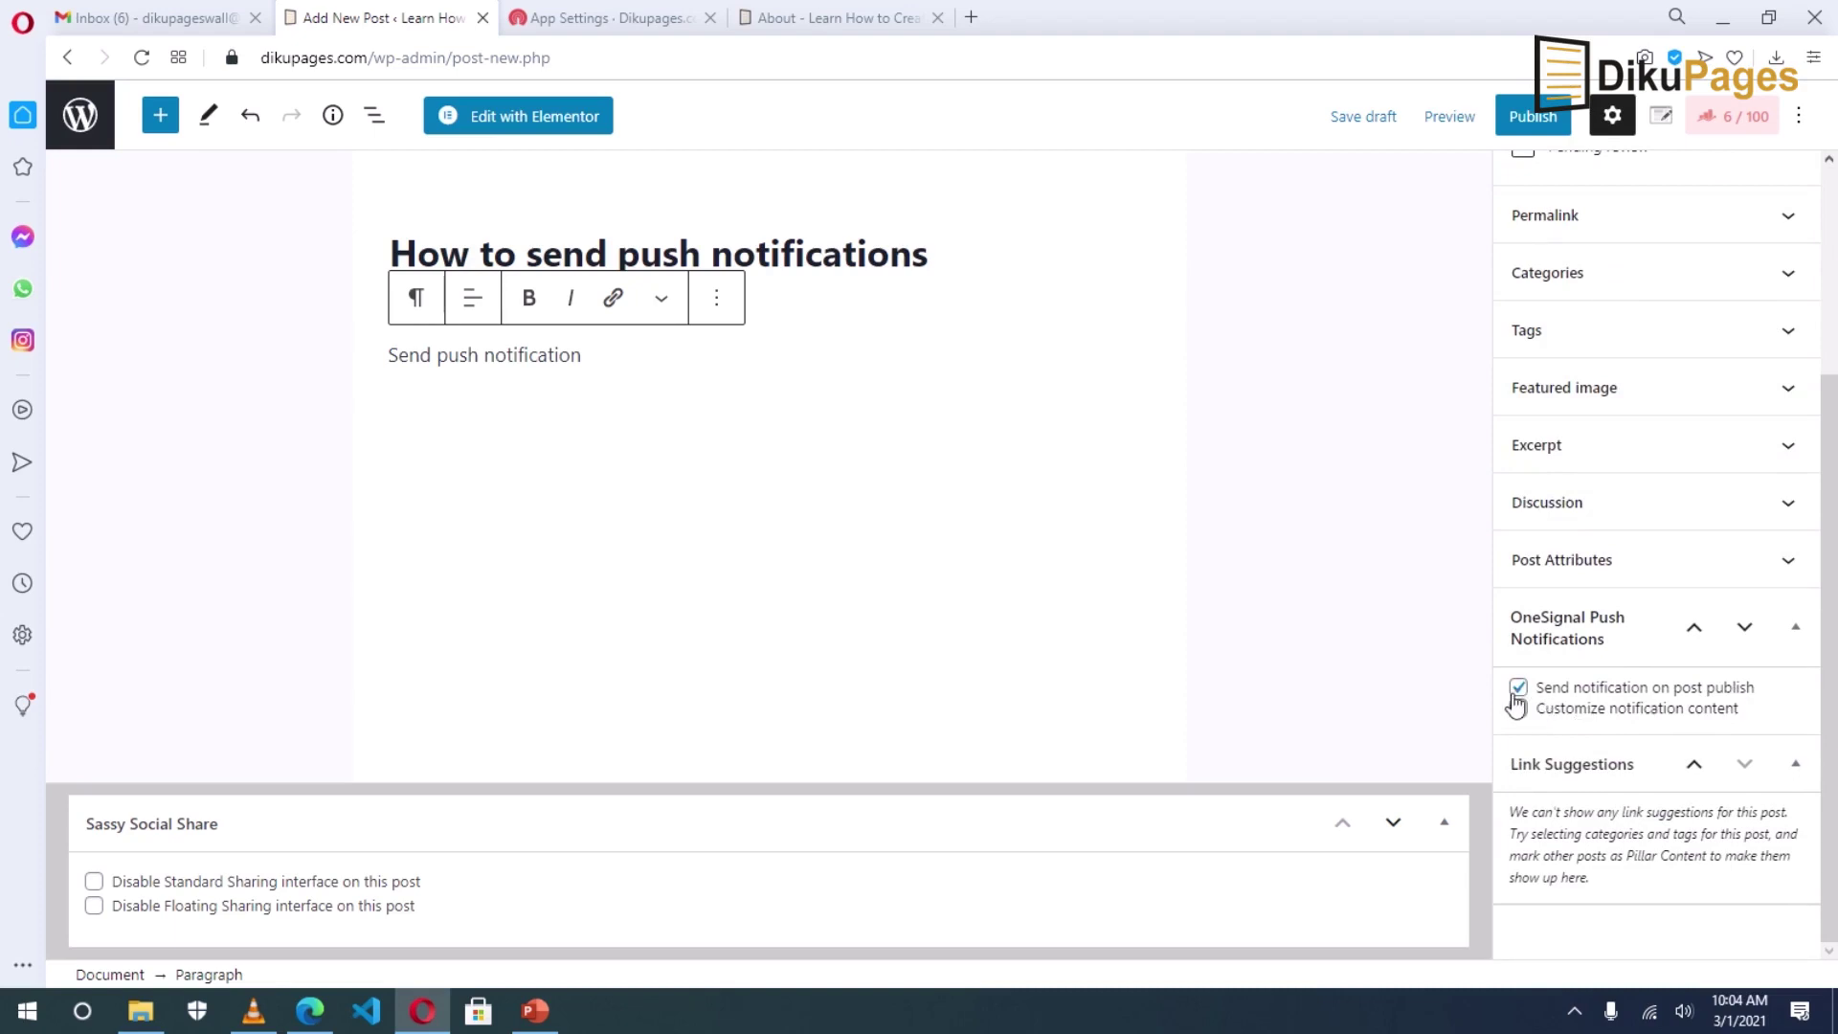
pyautogui.click(1532, 134)
pyautogui.click(1618, 117)
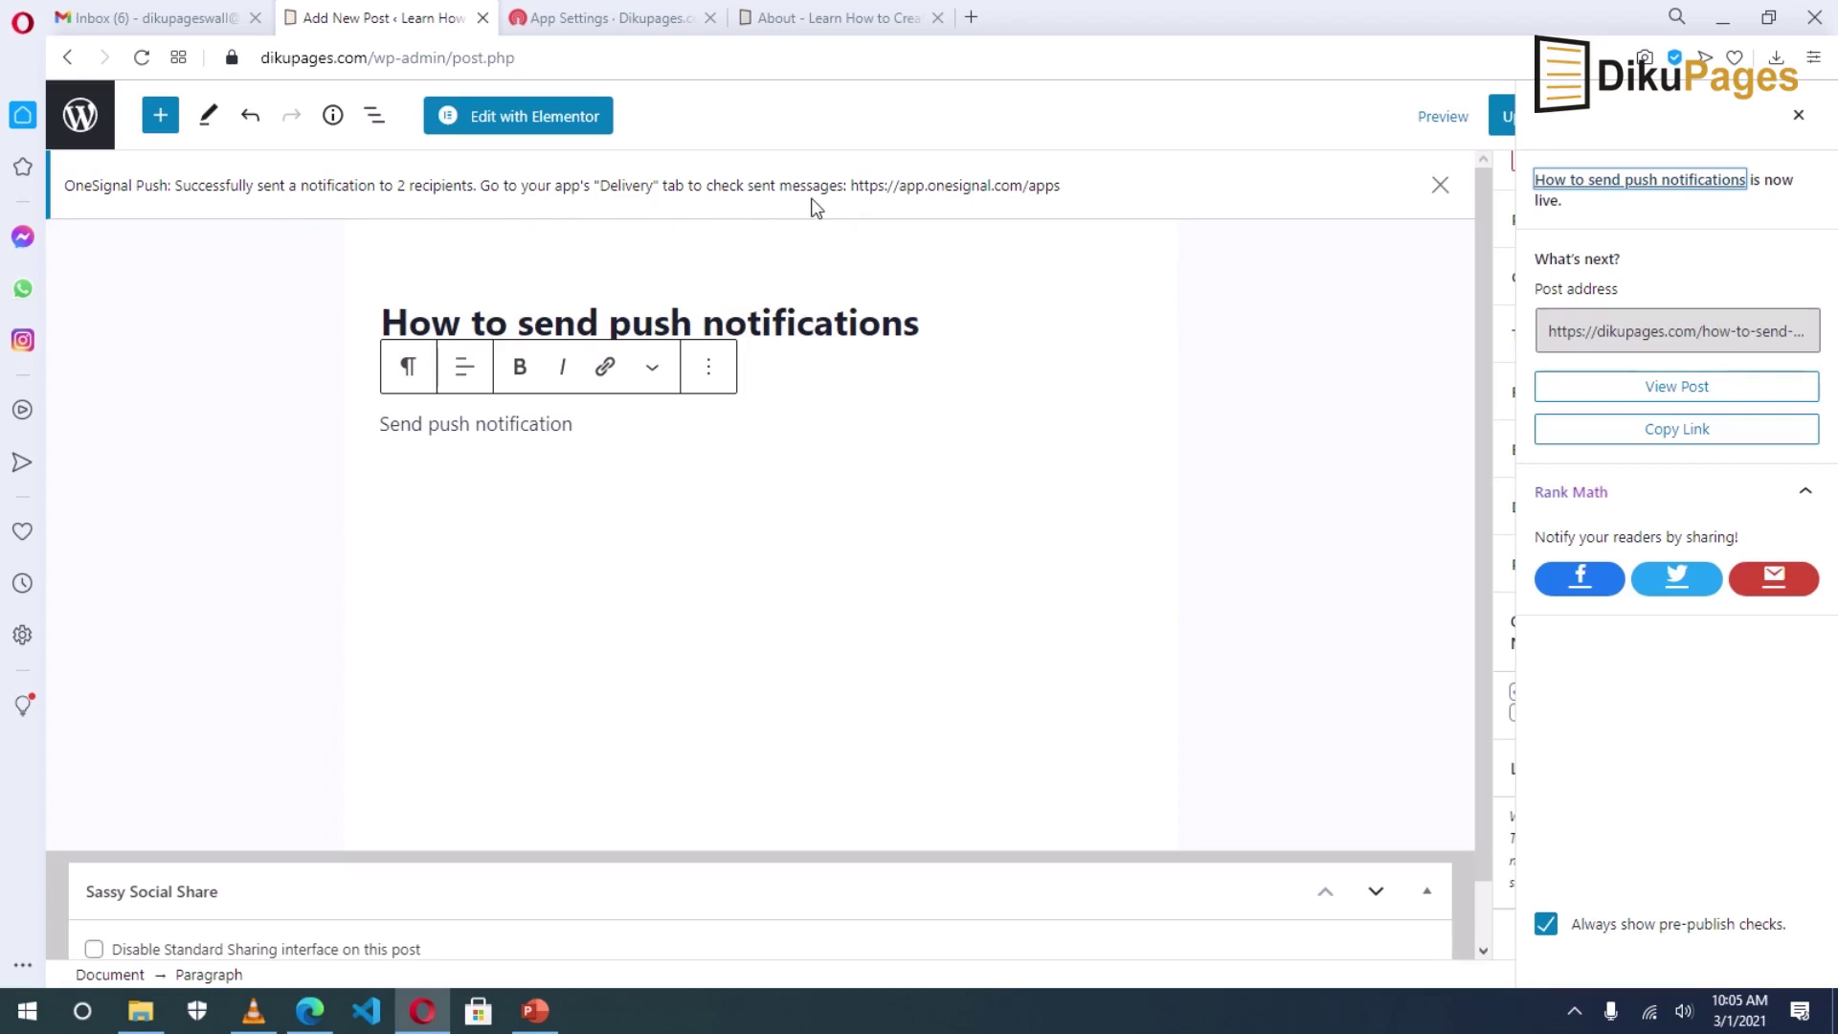
# View the OneSignal report for the latest sent "How to send push notifications" message and examine its delivery and platform statistics
pyautogui.click(532, 29)
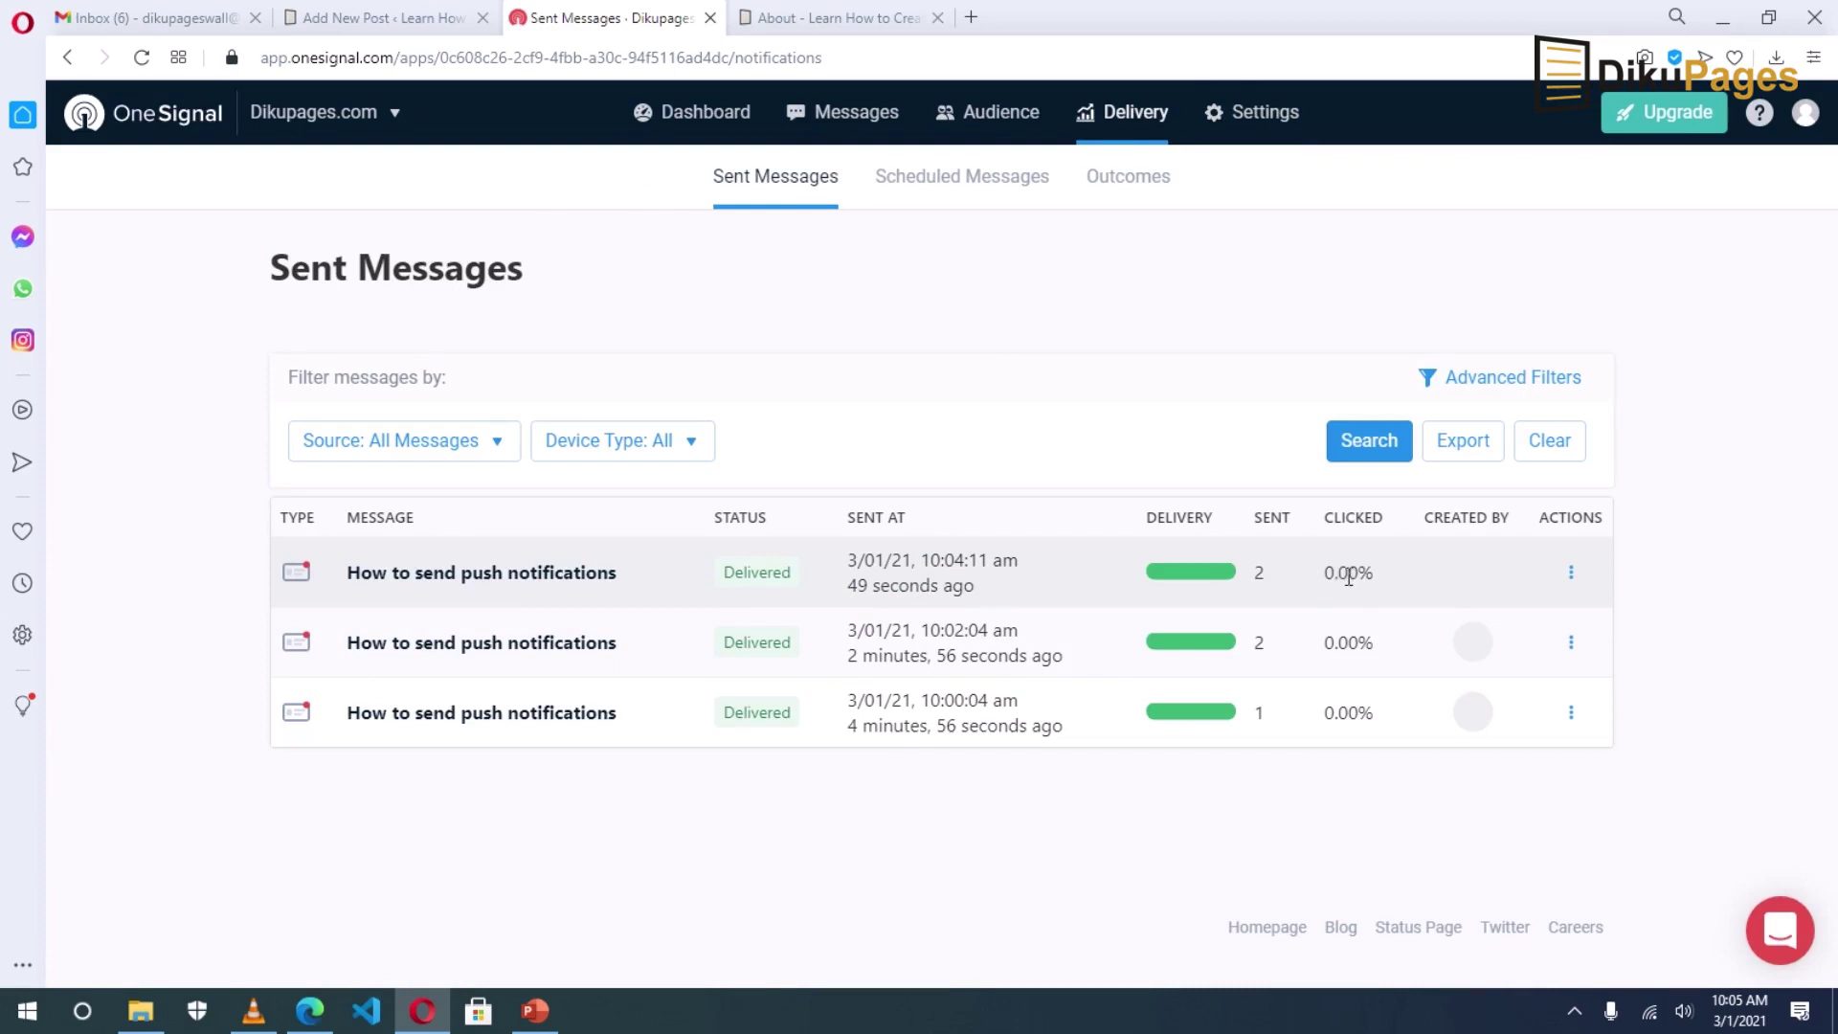
pyautogui.click(1571, 575)
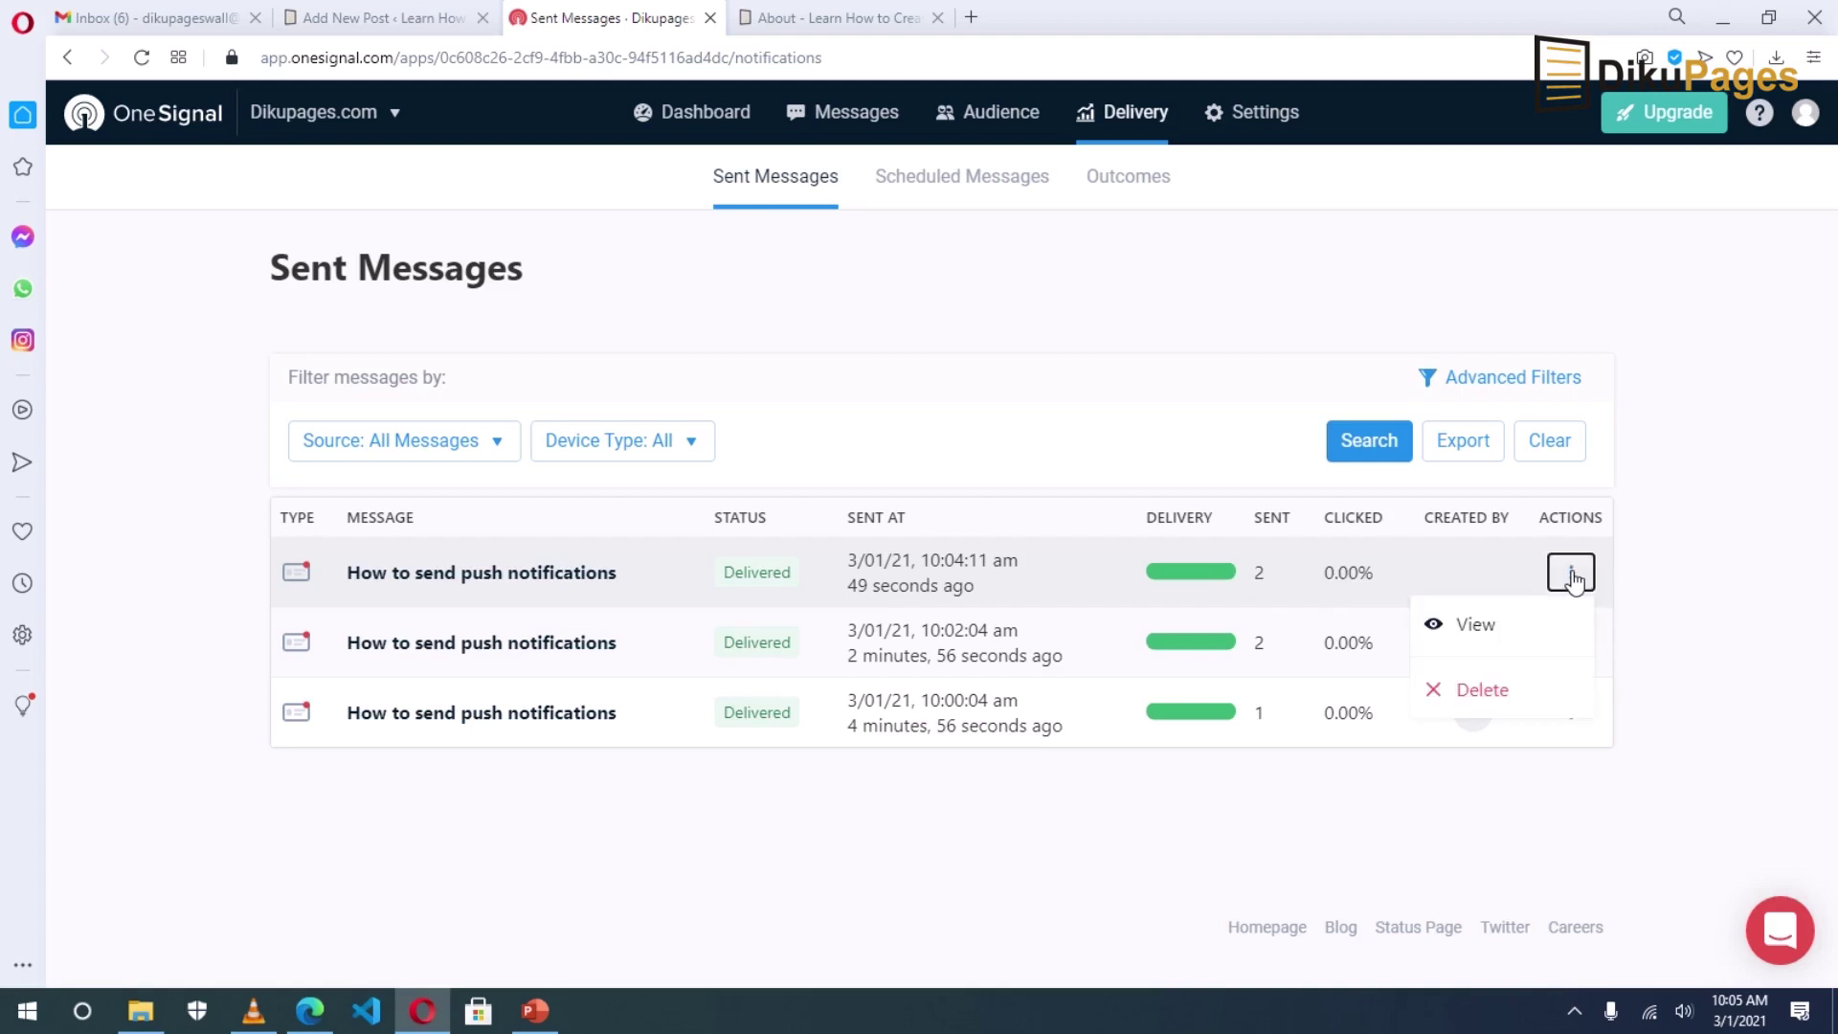
pyautogui.click(1486, 624)
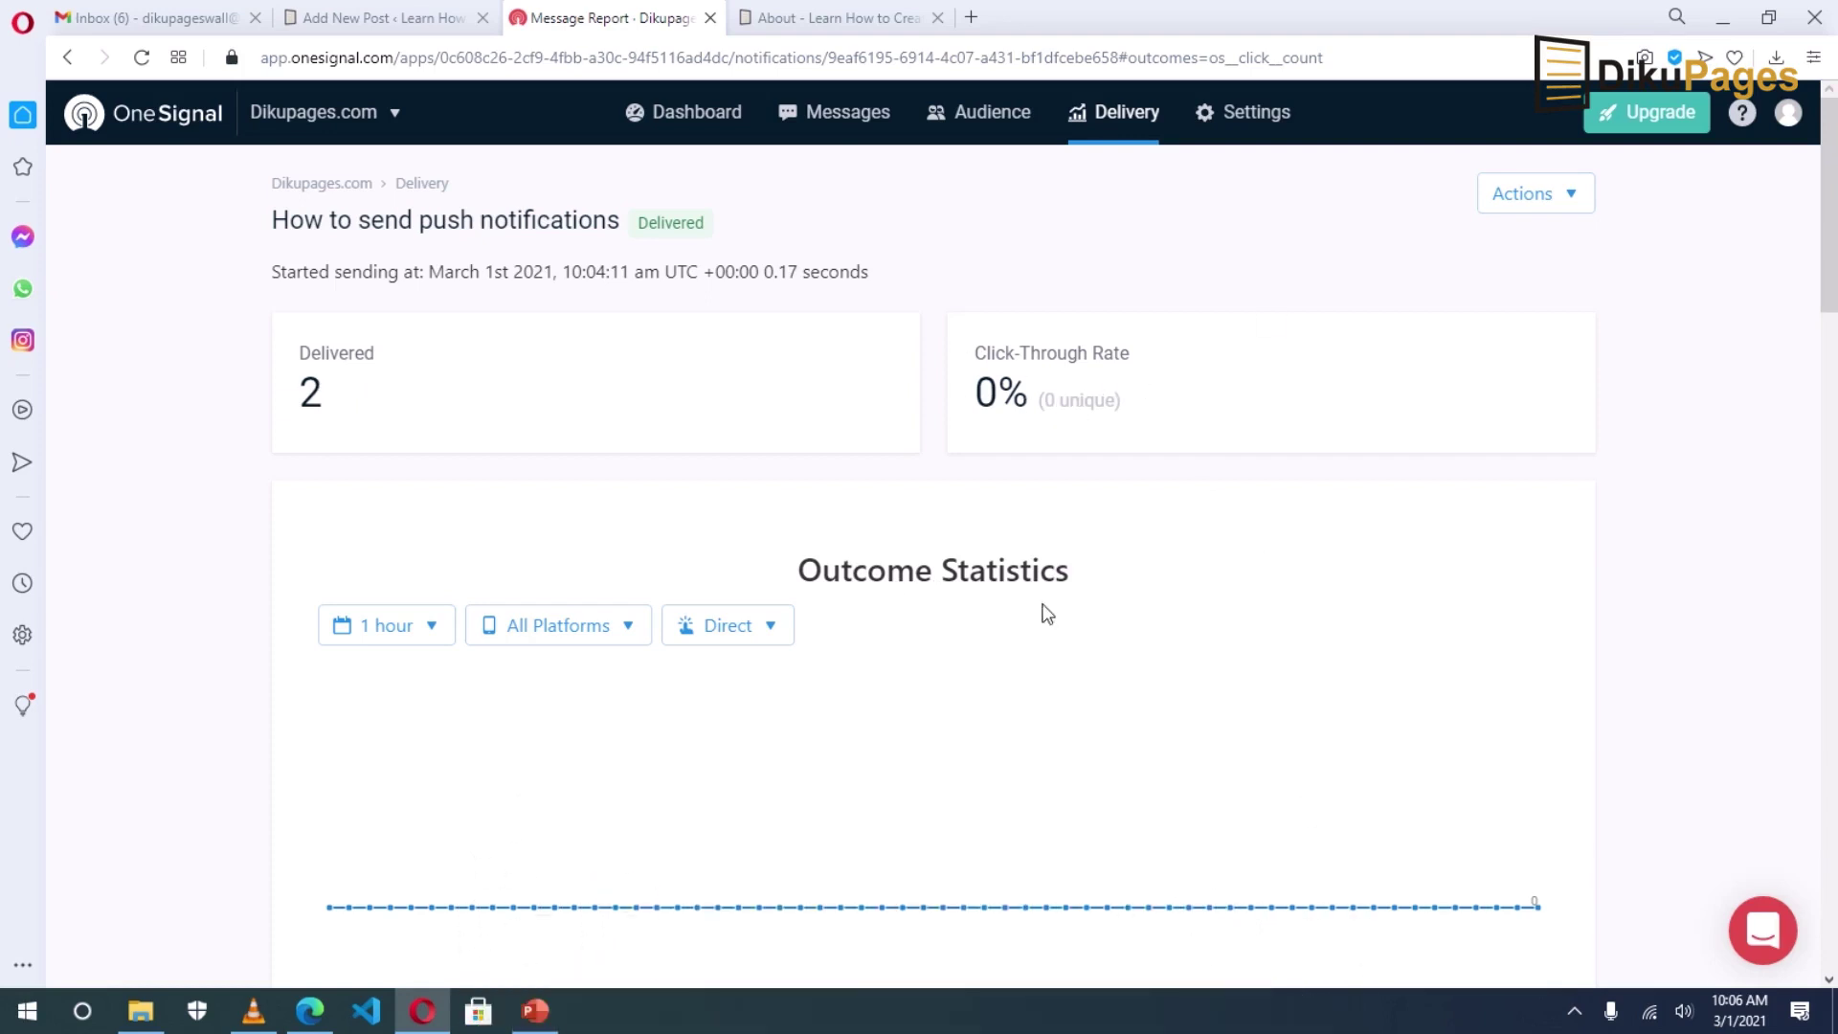
pyautogui.scroll(-9, 1082, 591)
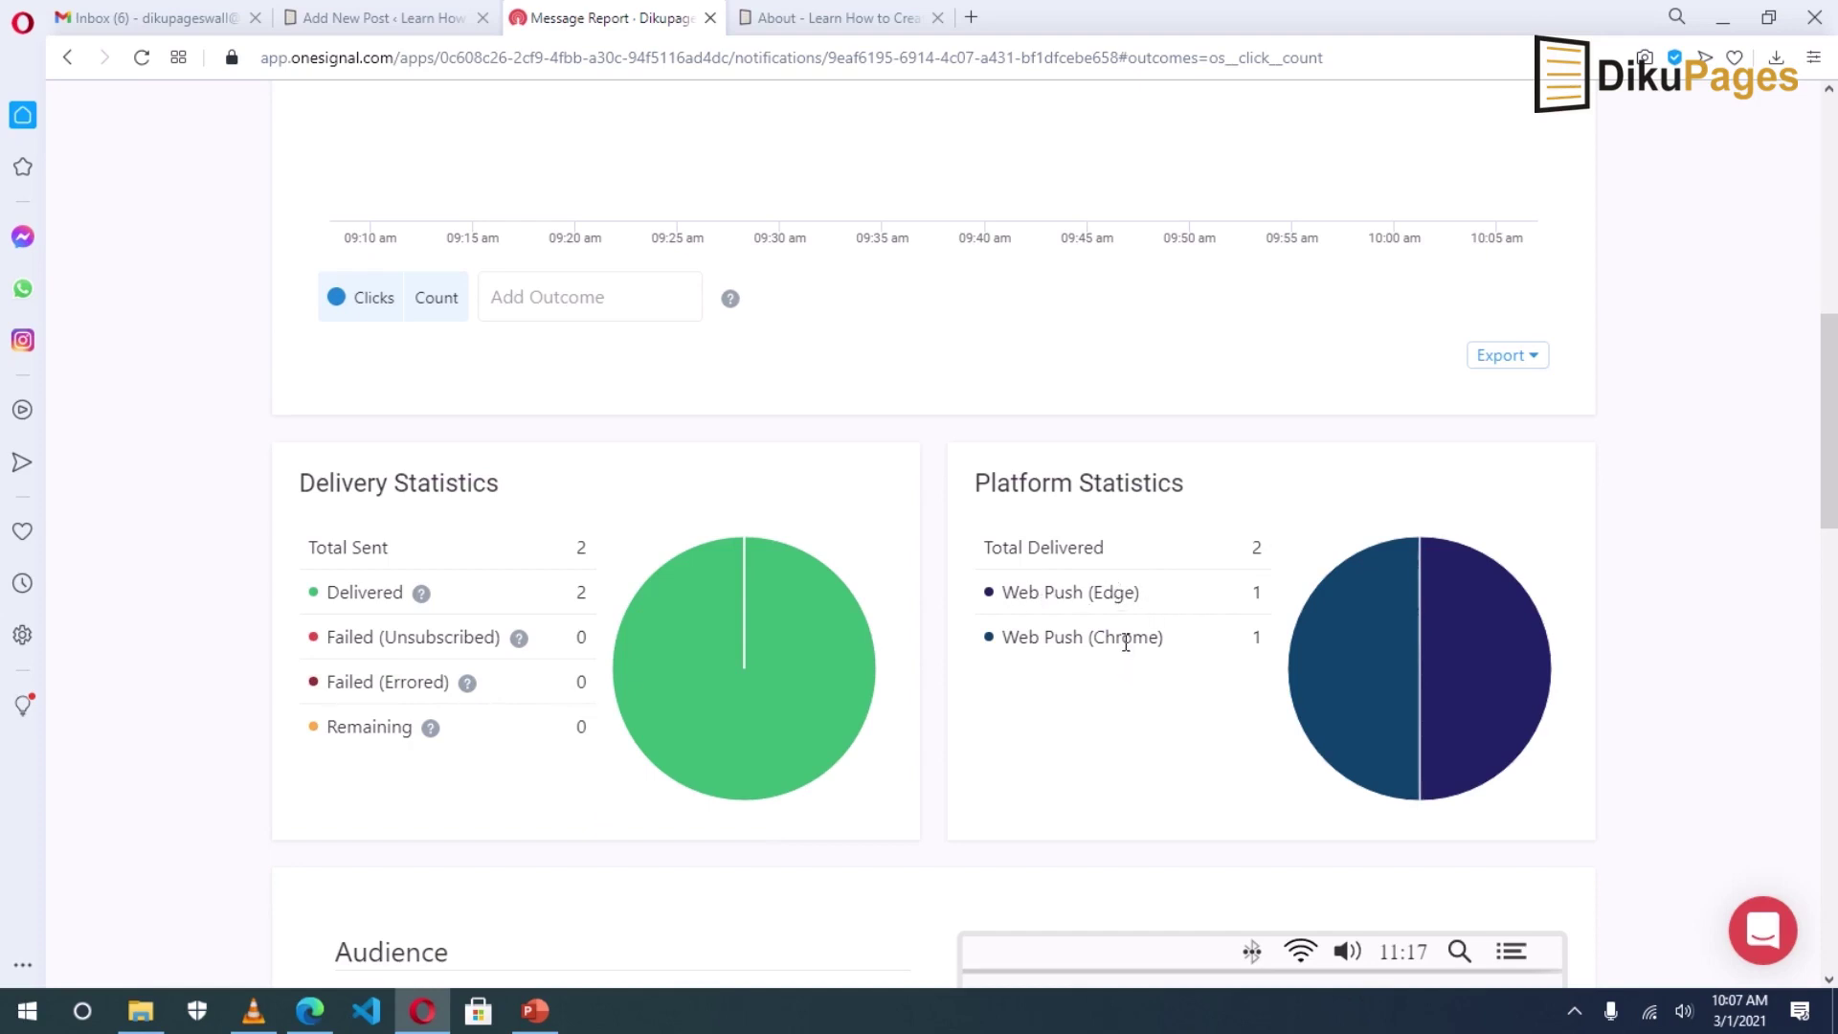
pyautogui.scroll(-2, 1142, 705)
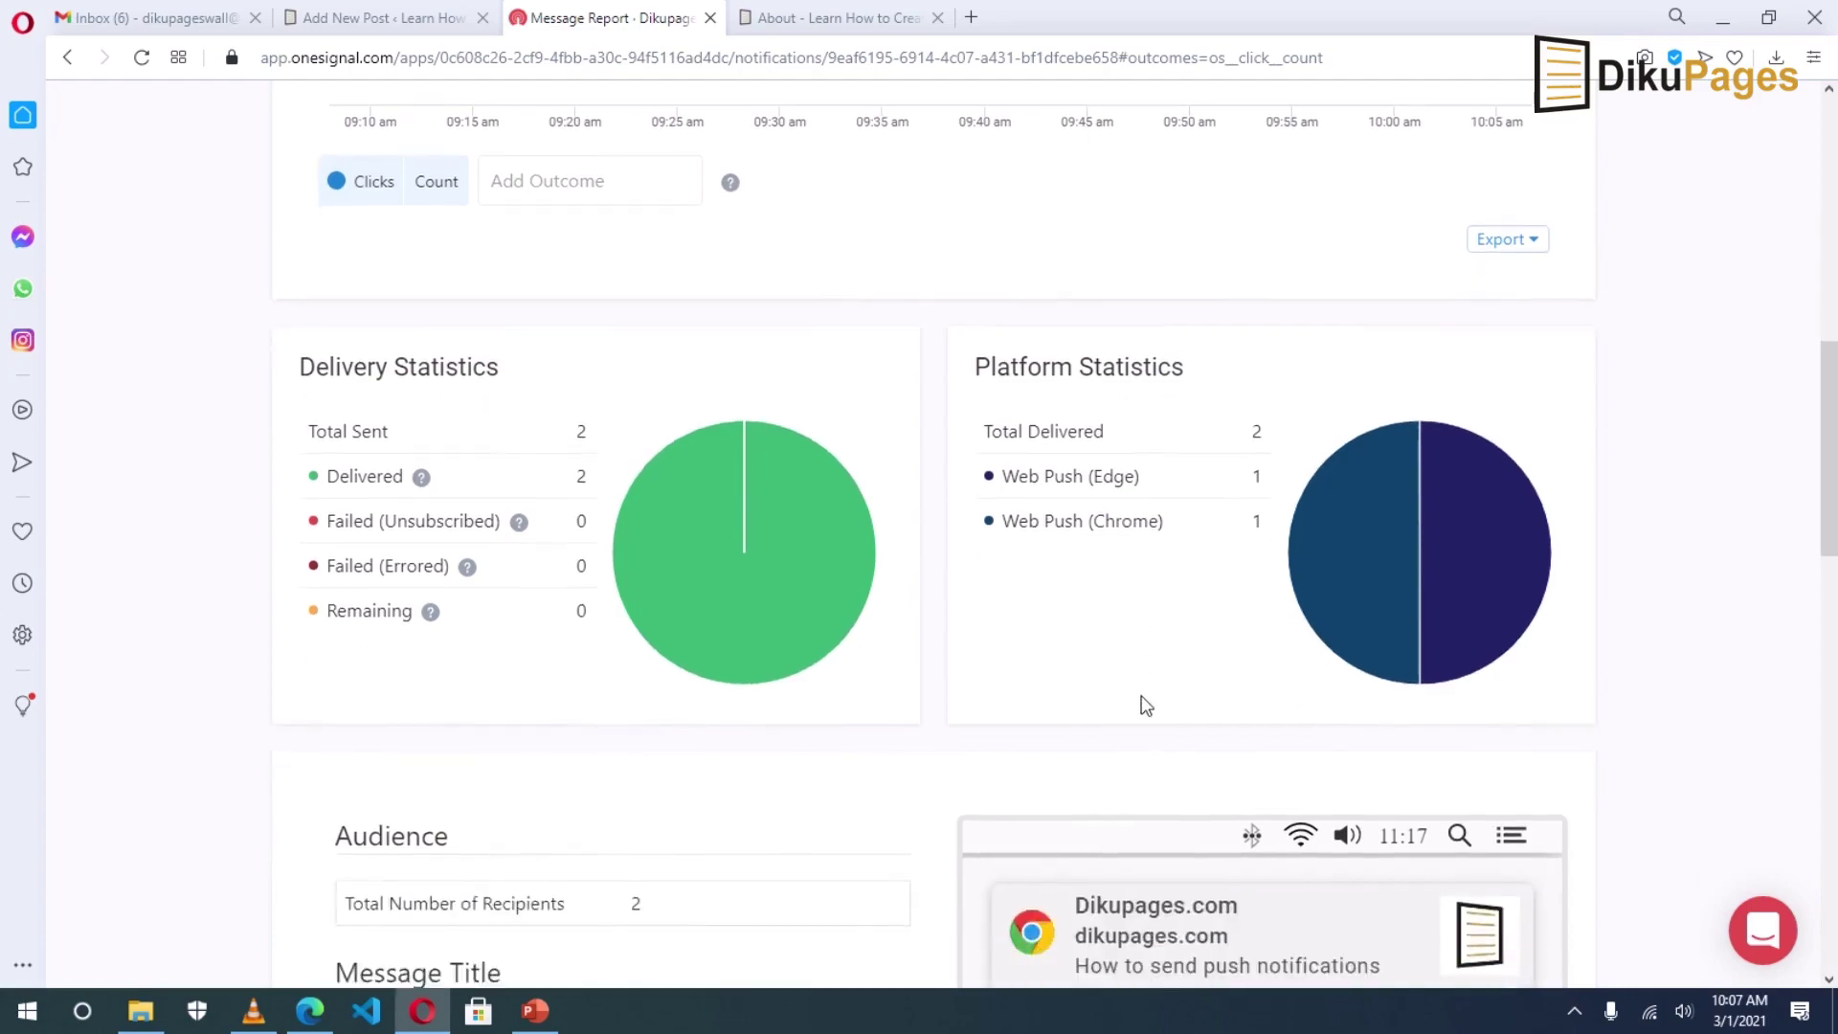